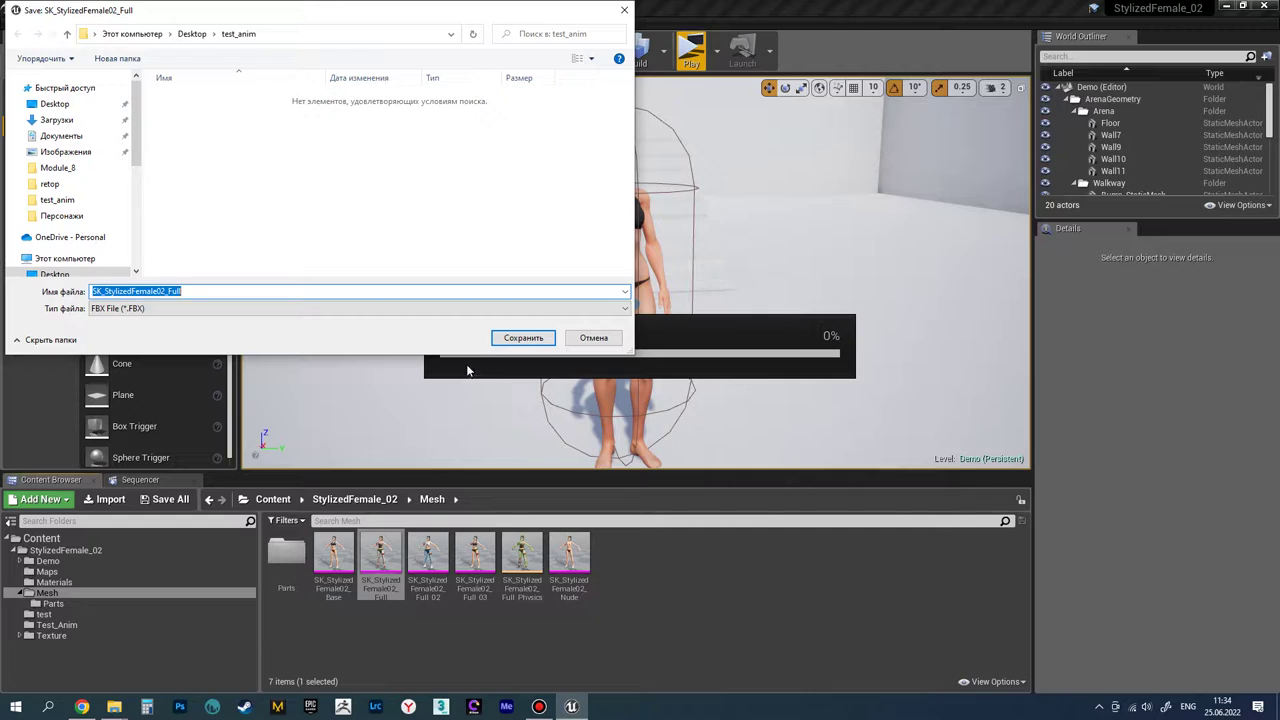
- Export the SK_StylizedFemale02_Full mesh as an FBX file into the test_anim folder with FBX 2013 compatibility
{"action": "left_click", "coordinate": [501, 341]}
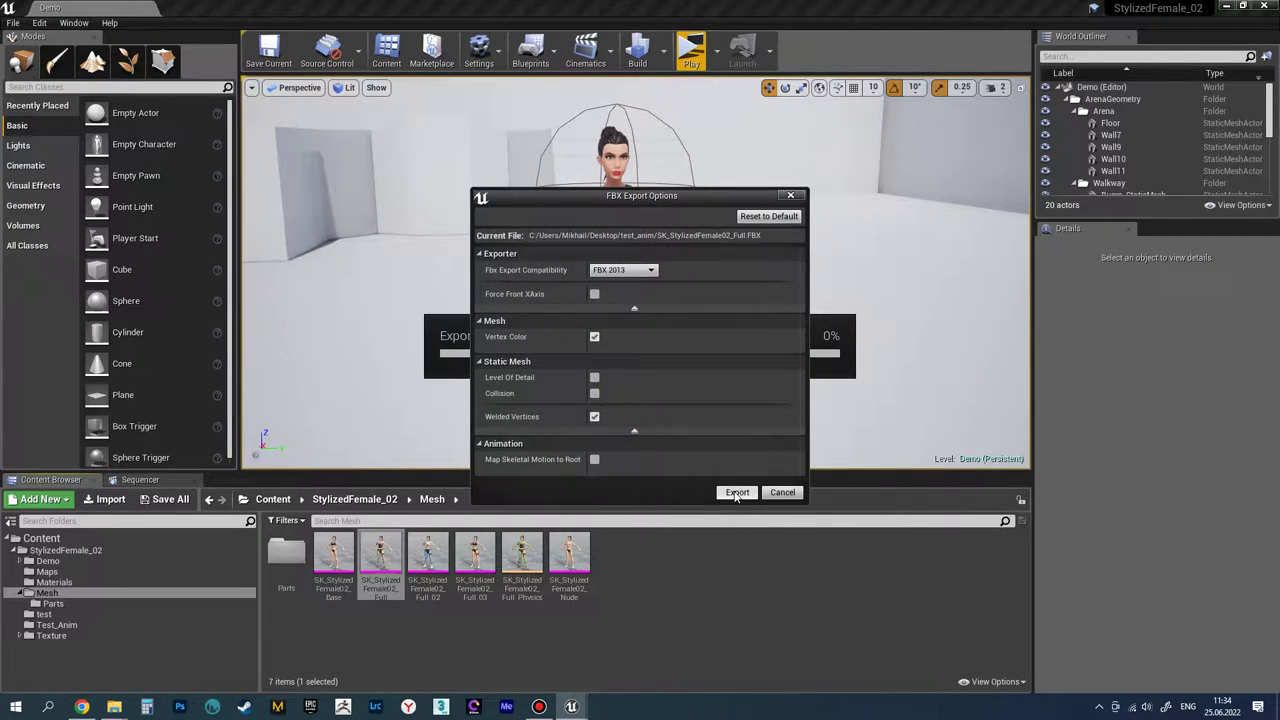
{"action": "left_click", "coordinate": [736, 493]}
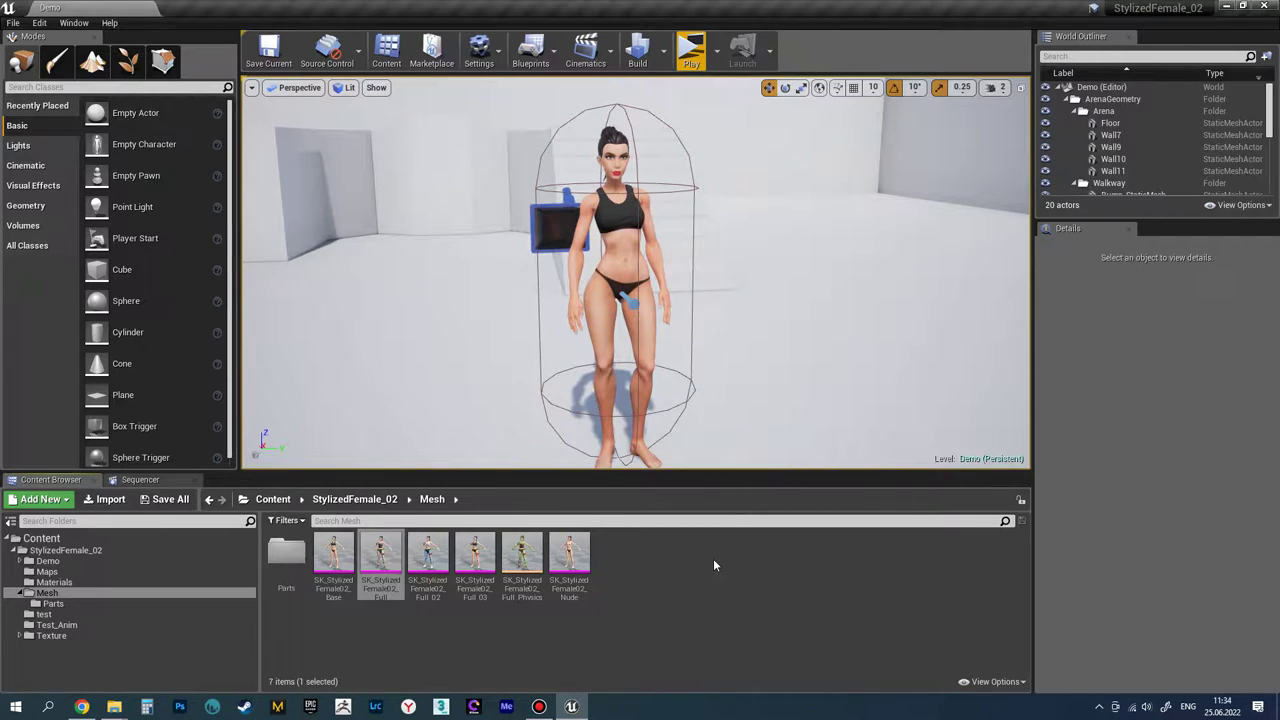
- Switch to 3ds Max 2022 by launching it and allowing the program to run
{"action": "left_click", "coordinate": [441, 706]}
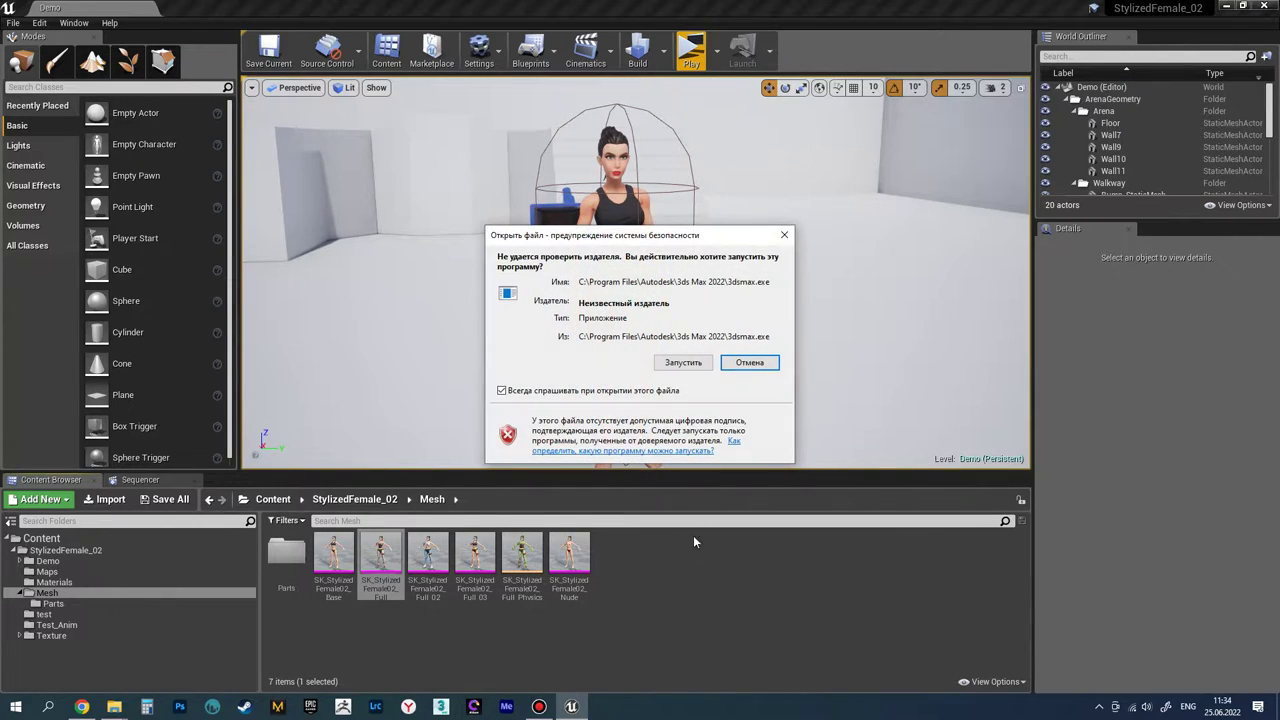
{"action": "left_click", "coordinate": [684, 365]}
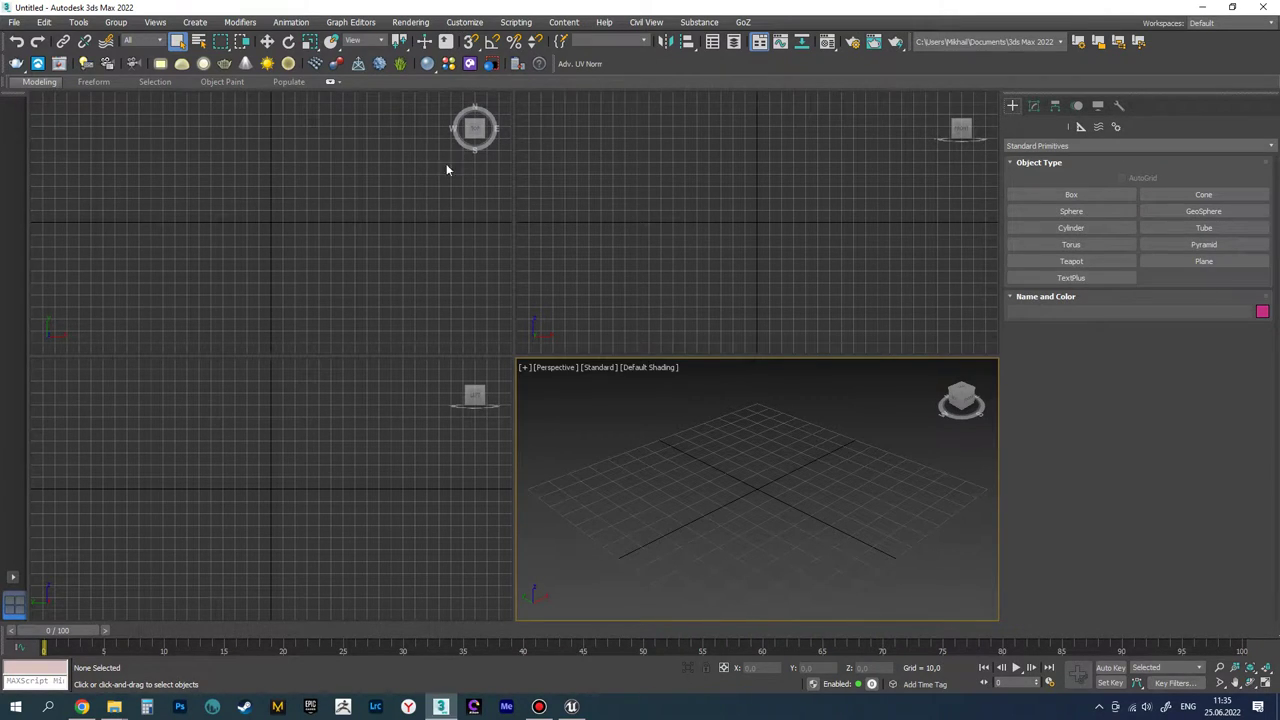
{"action": "left_click", "coordinate": [597, 156]}
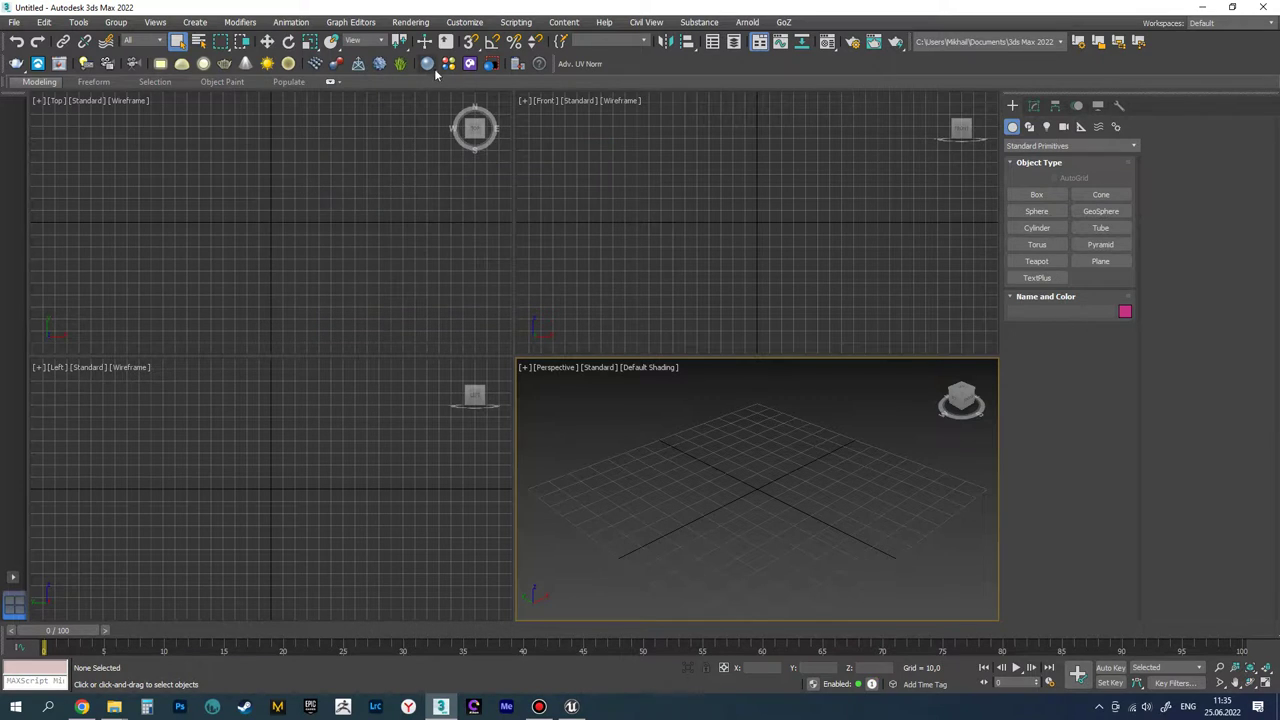
- Set the display unit scale to metric centimeters in the units setup
{"action": "left_click", "coordinate": [464, 22]}
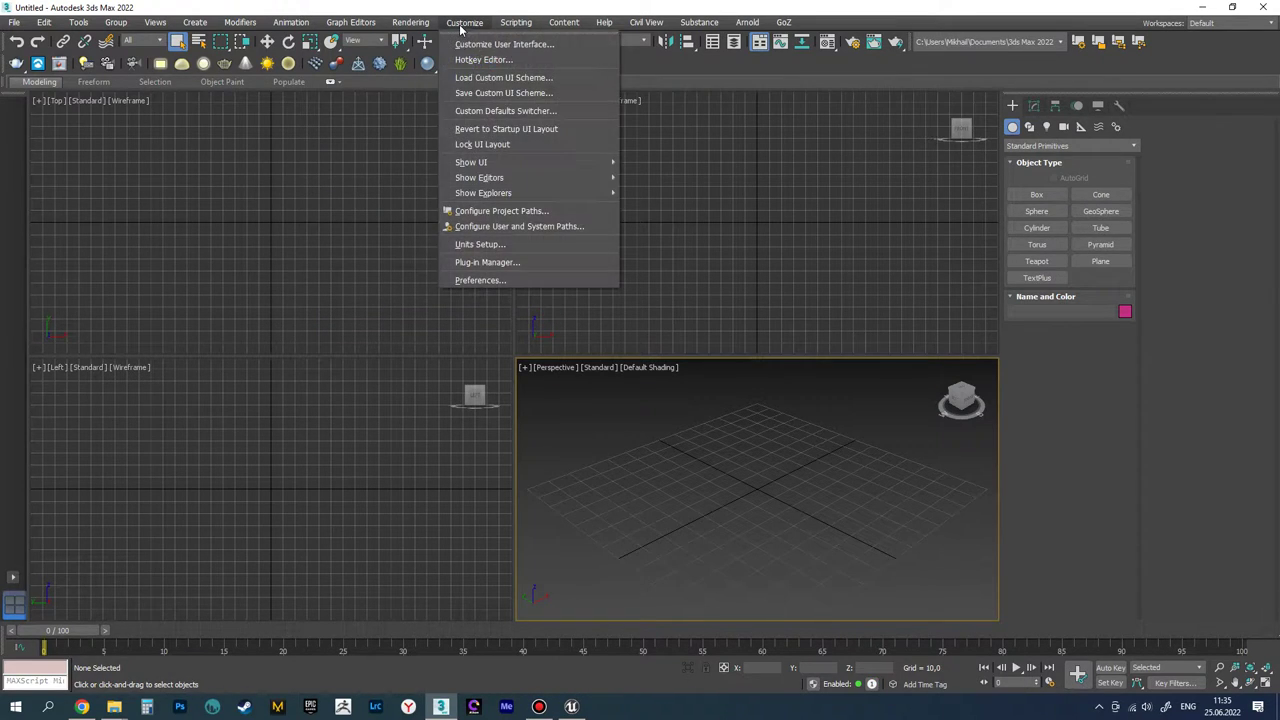
{"action": "left_click", "coordinate": [508, 246]}
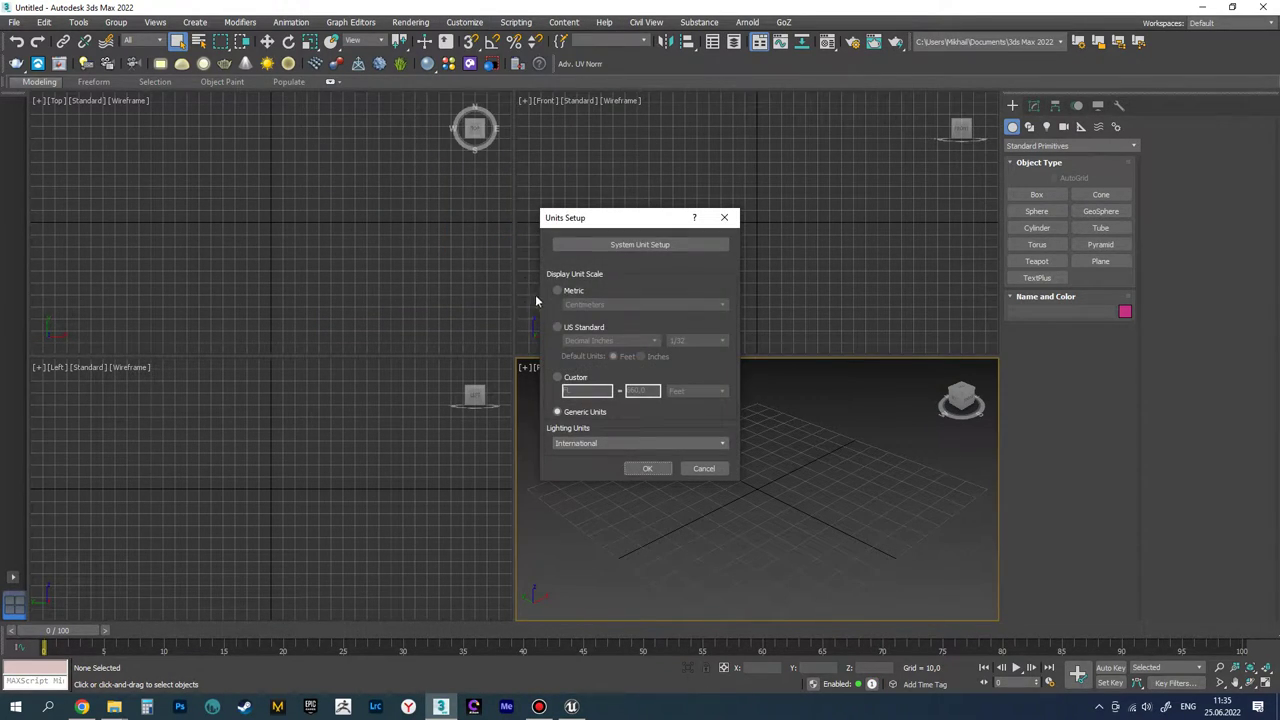
{"action": "left_click", "coordinate": [557, 290]}
{"action": "left_click", "coordinate": [590, 304]}
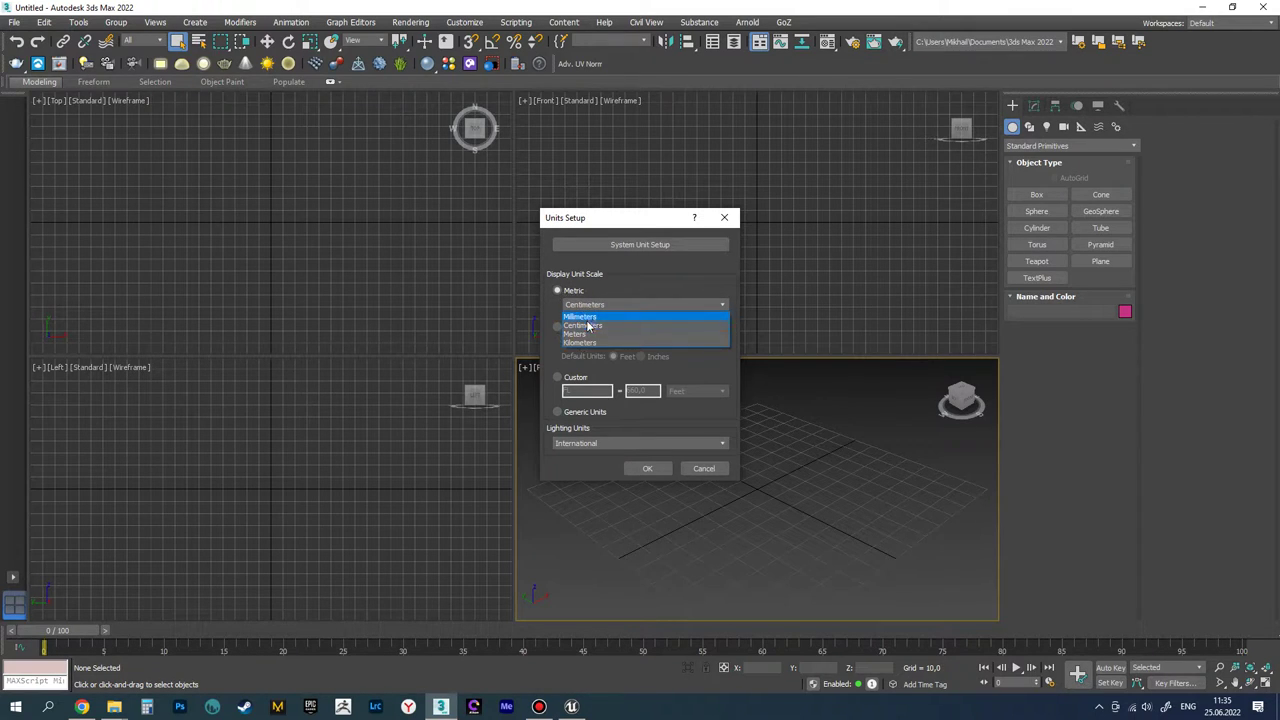
{"action": "left_click", "coordinate": [588, 328]}
- Set the system unit scale to 1 unit = 1.0 centimeters and accept the units setup
{"action": "left_click", "coordinate": [648, 245]}
{"action": "left_click", "coordinate": [682, 307]}
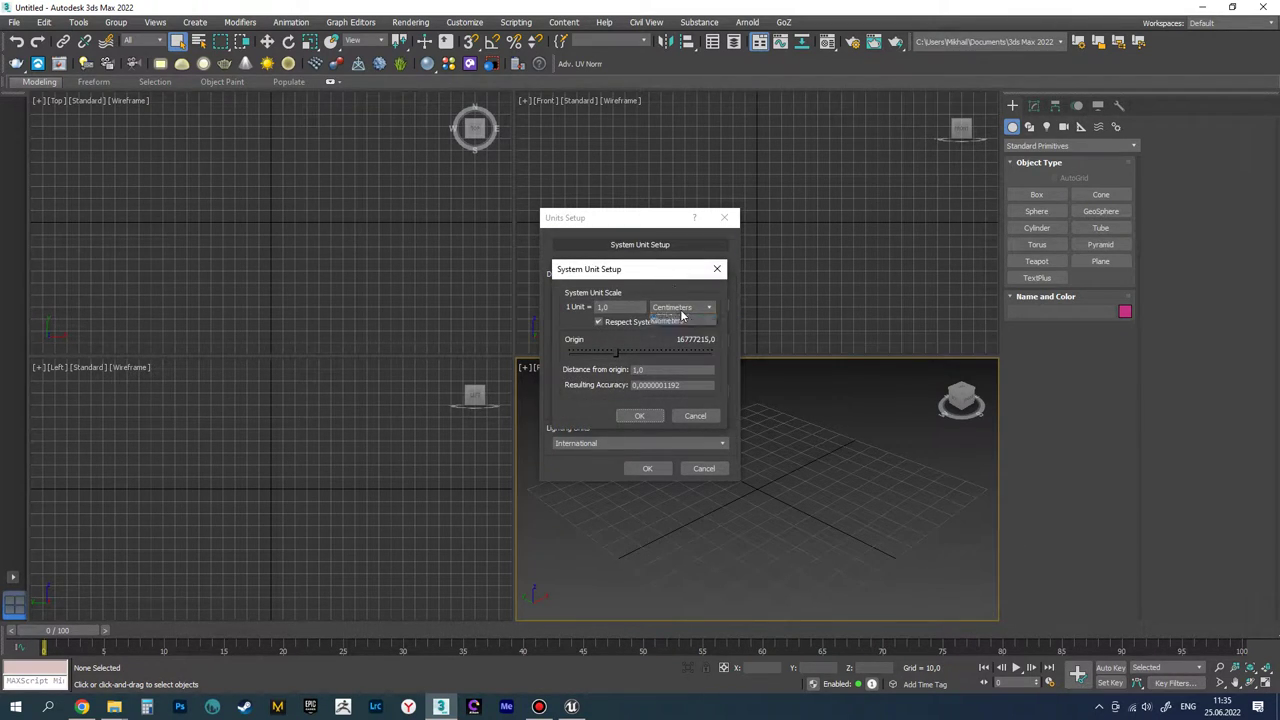
{"action": "left_click", "coordinate": [672, 355]}
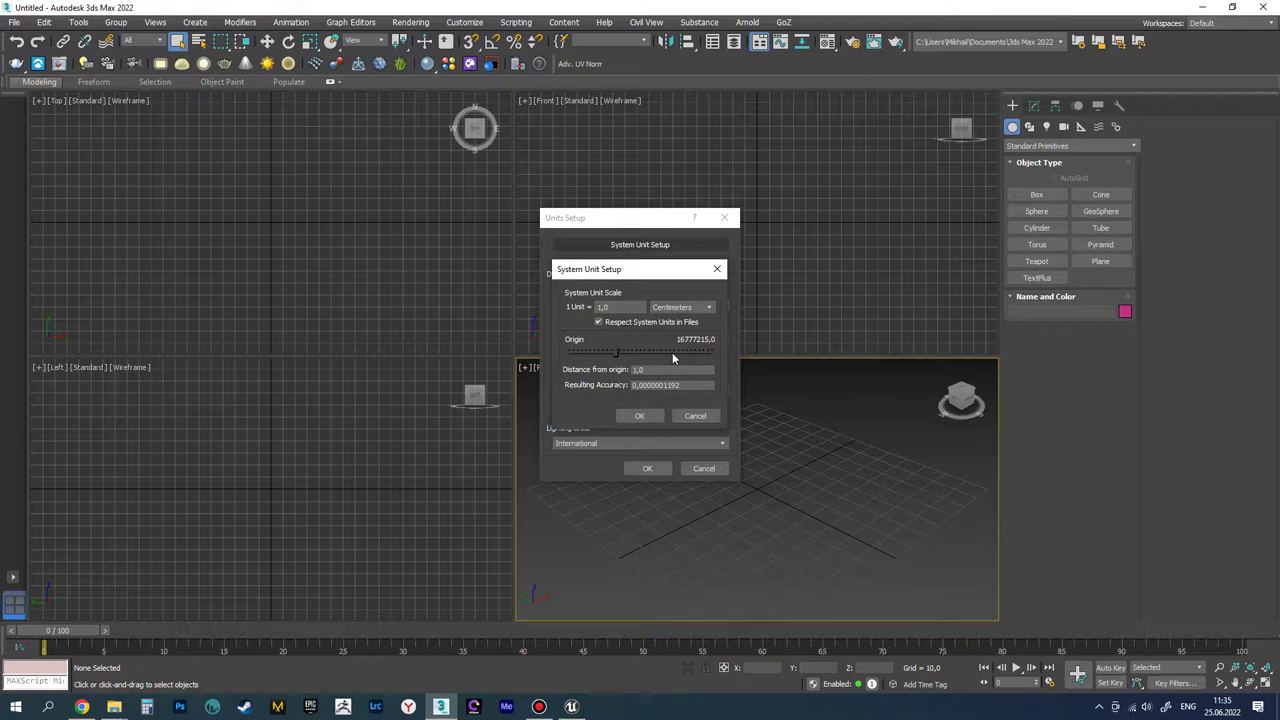
{"action": "left_click", "coordinate": [645, 417]}
{"action": "left_click", "coordinate": [647, 468]}
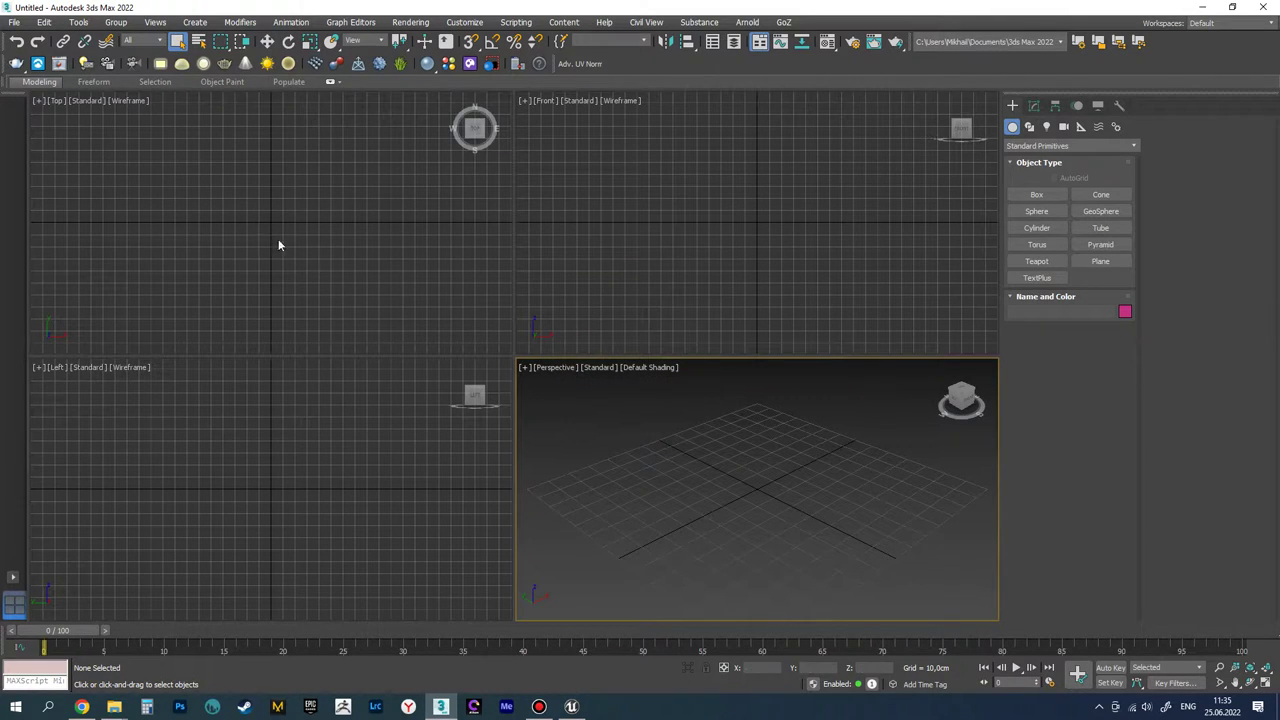
- Choose SK_StylizedFemale02_Full.FBX from the desktop's test_anim folder as the file to import
{"action": "left_click", "coordinate": [14, 22]}
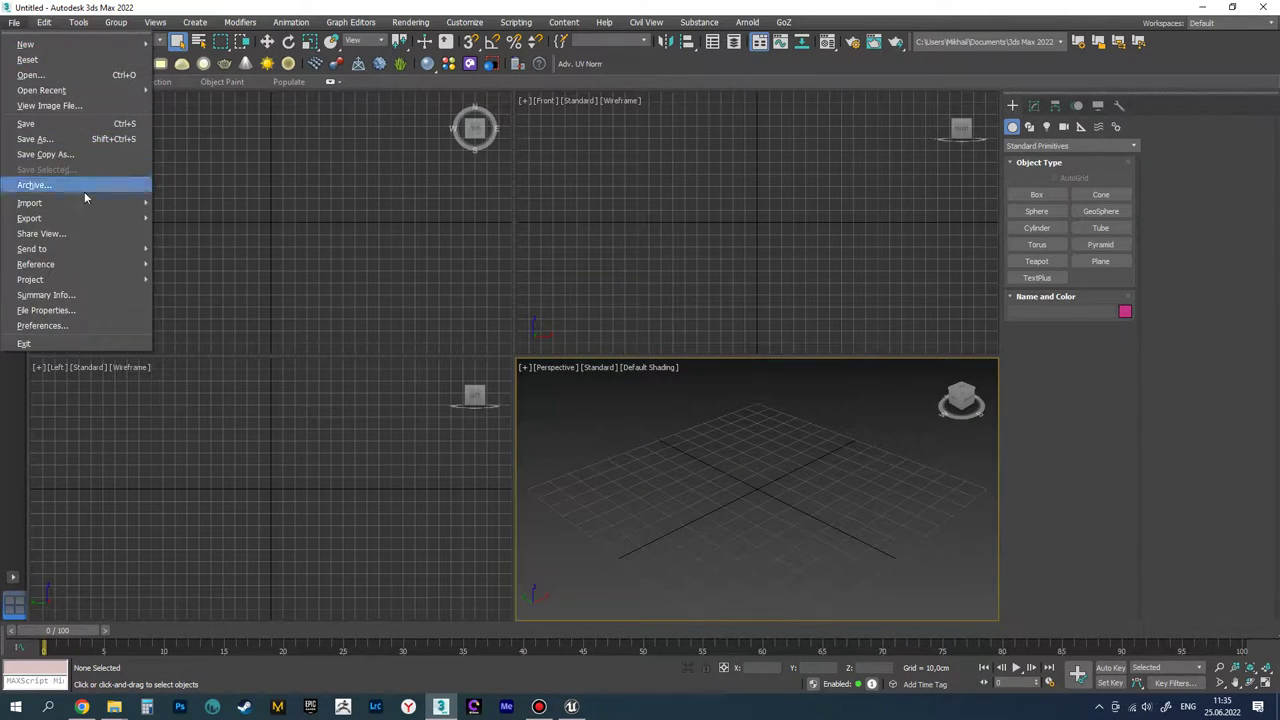
{"action": "mouse_move", "coordinate": [95, 203]}
{"action": "left_click", "coordinate": [180, 204]}
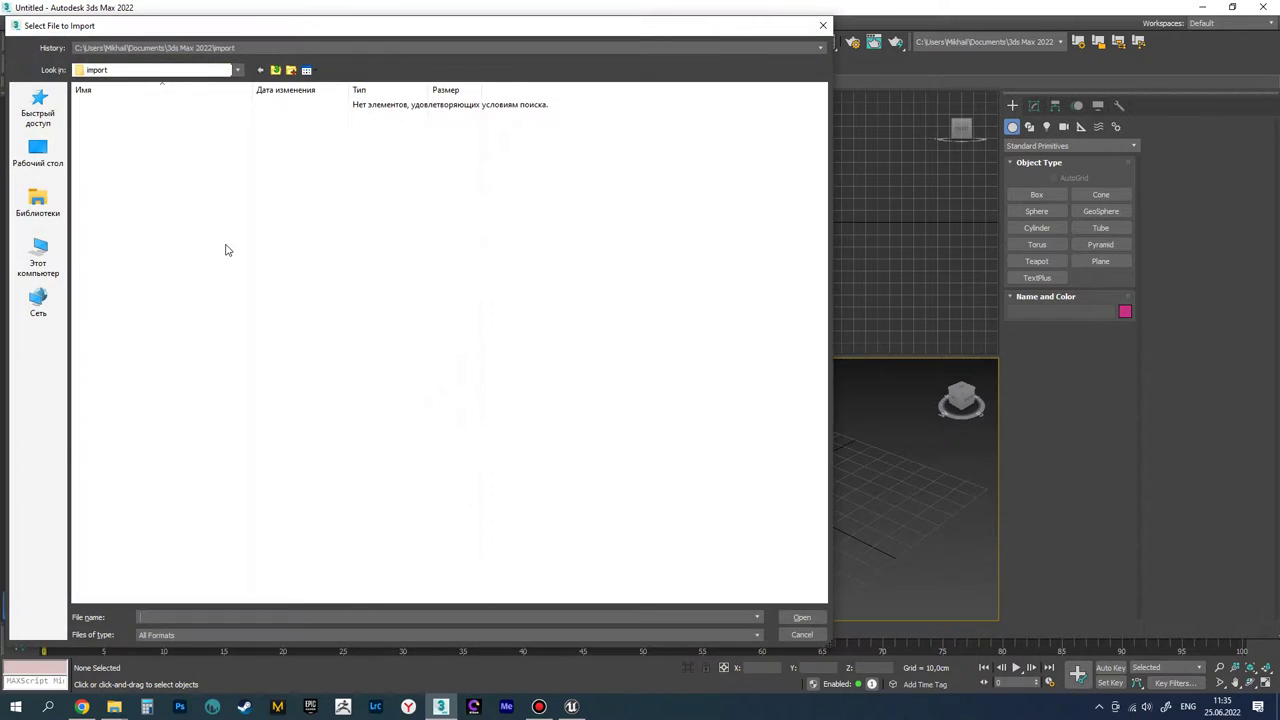
{"action": "left_click", "coordinate": [38, 153]}
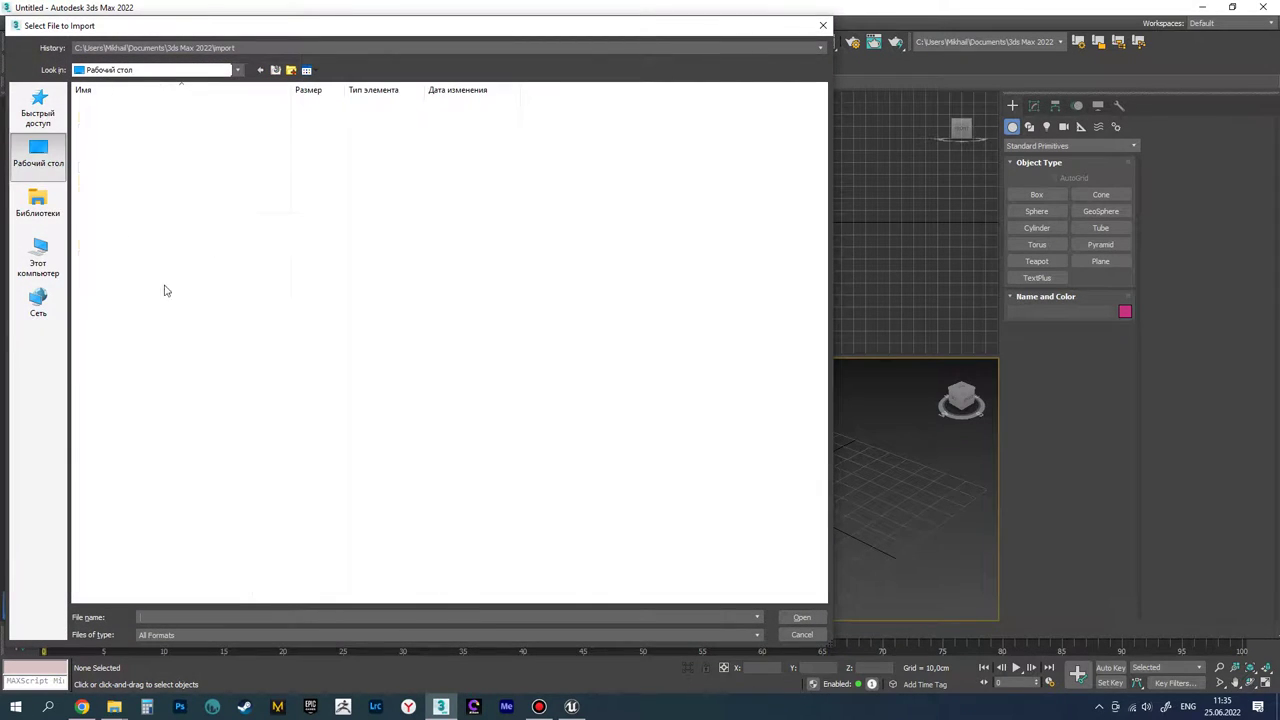
{"action": "scroll", "coordinate": [150, 380], "scroll_direction": "down", "scroll_amount": 4}
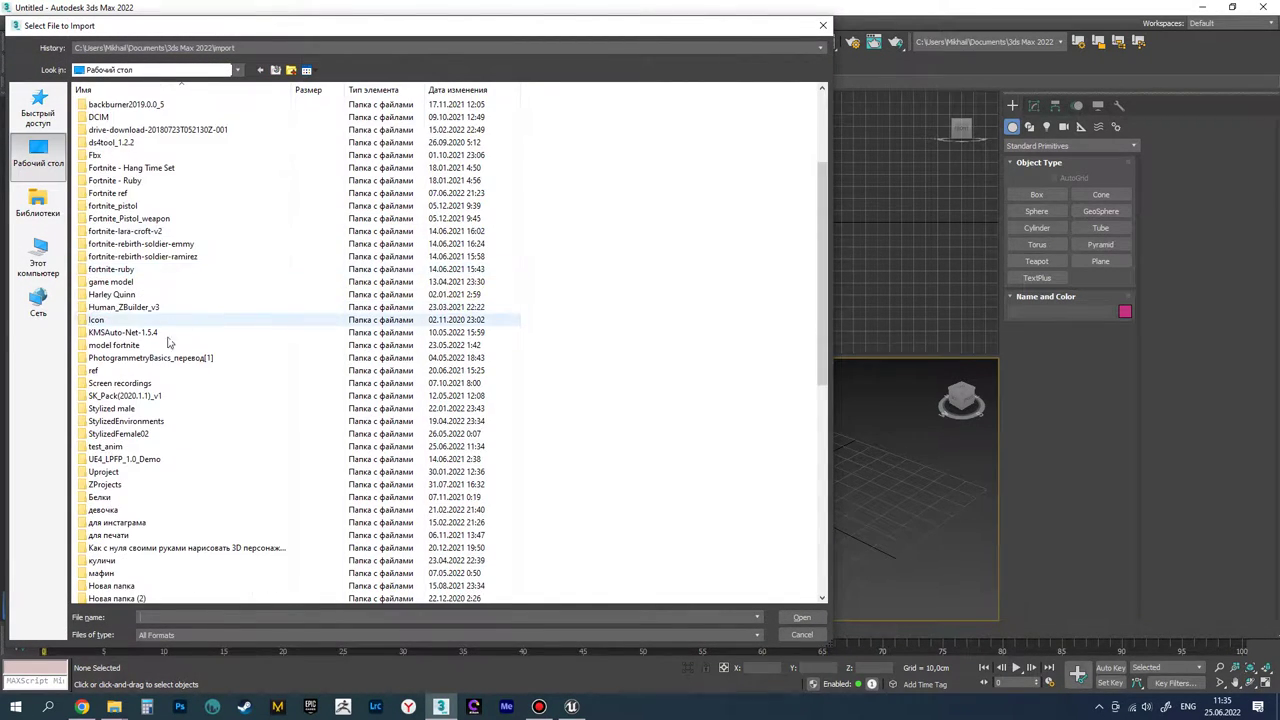
{"action": "double_click", "coordinate": [125, 446]}
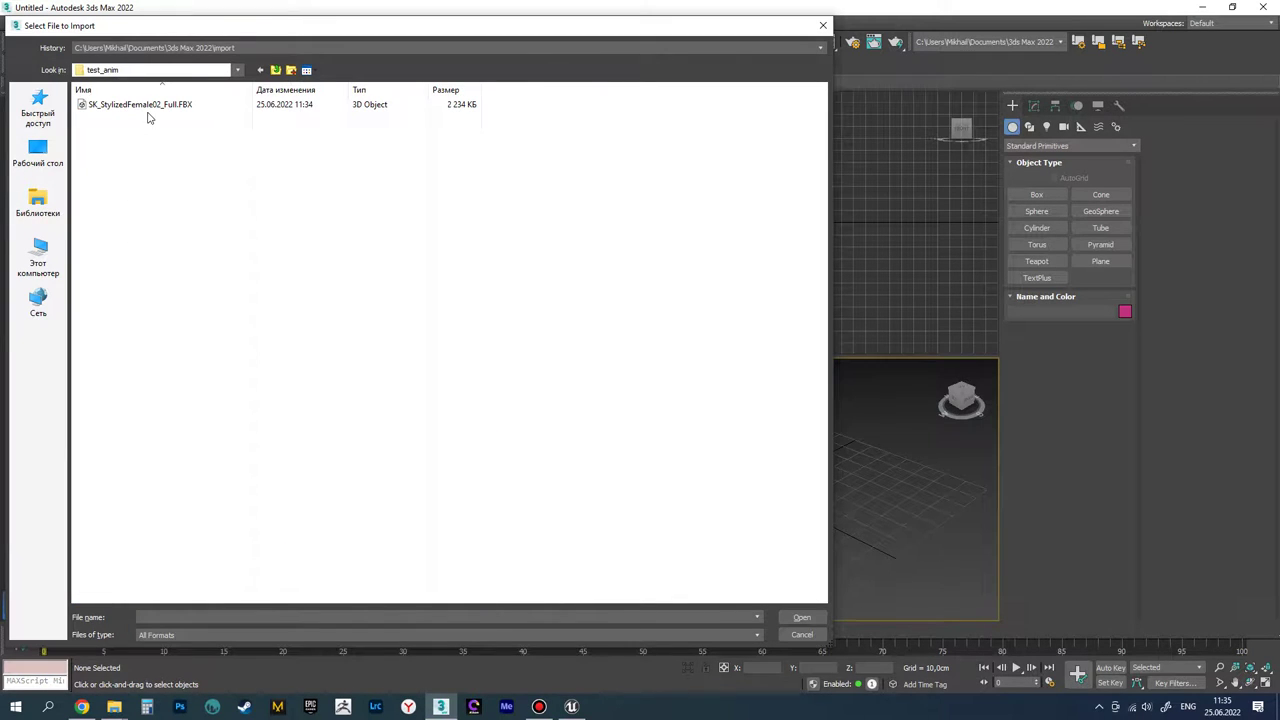
{"action": "left_click", "coordinate": [148, 108]}
{"action": "double_click", "coordinate": [148, 106]}
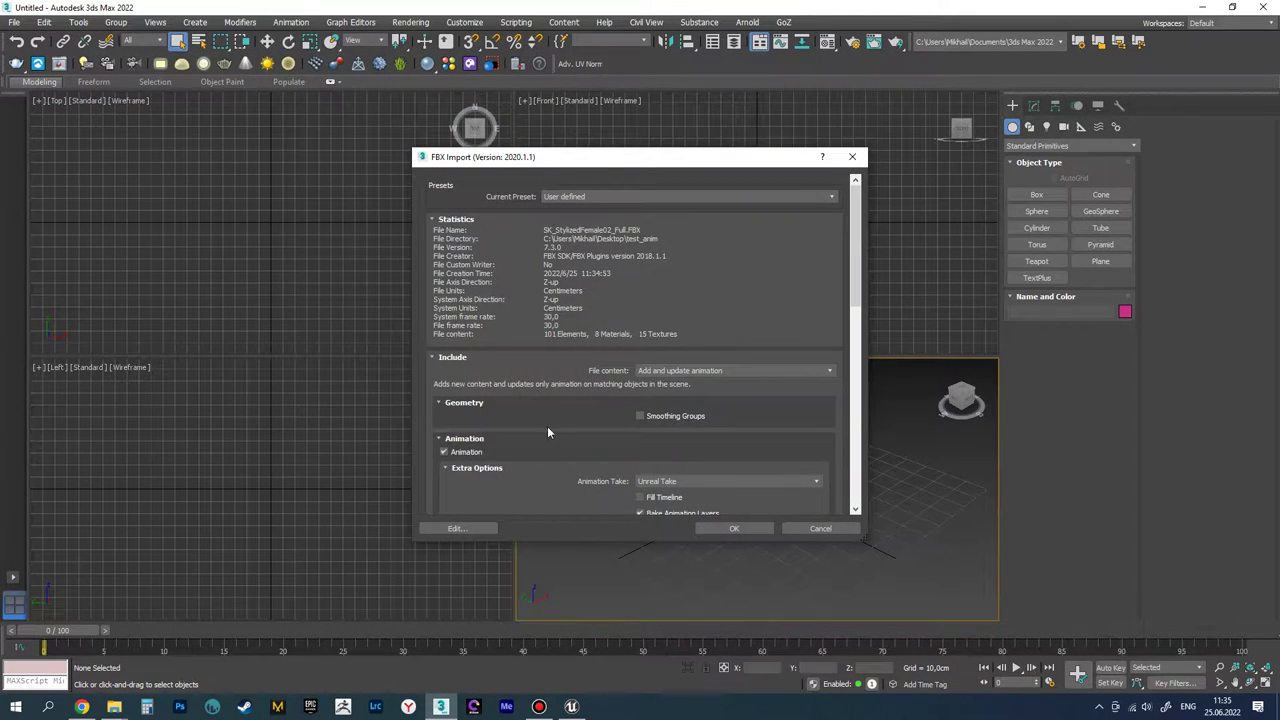
- Check the FBX import options and import the character with the current settings
{"action": "scroll", "coordinate": [548, 430], "scroll_direction": "down", "scroll_amount": 6}
{"action": "scroll", "coordinate": [553, 432], "scroll_direction": "up", "scroll_amount": 3}
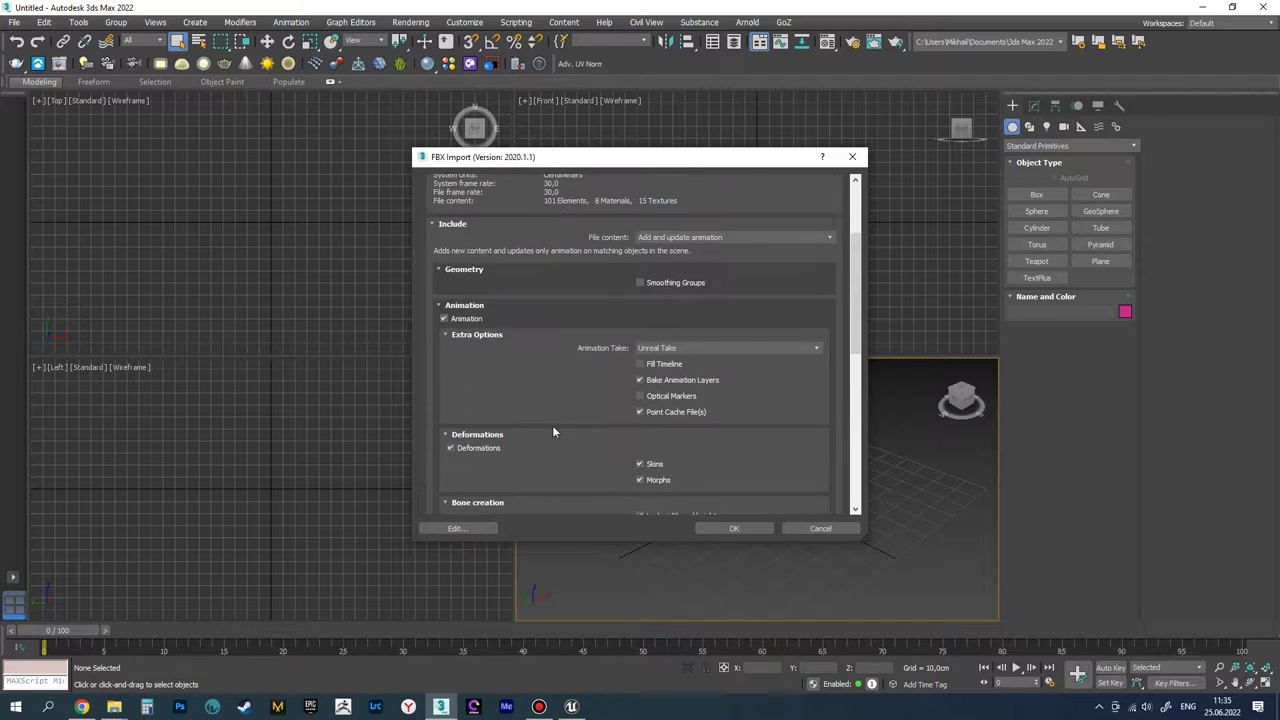
{"action": "scroll", "coordinate": [555, 432], "scroll_direction": "up", "scroll_amount": 4}
{"action": "left_click", "coordinate": [725, 528]}
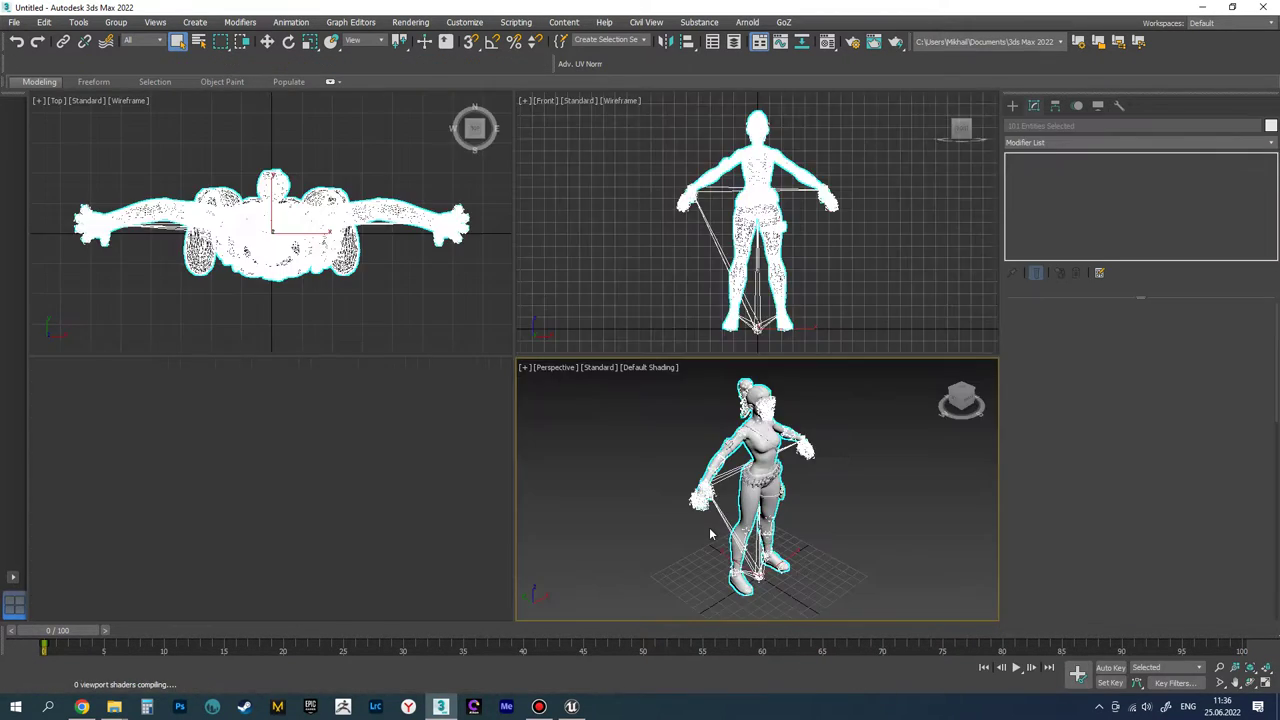
- Delete the SK_StylizedFemale02_Full dummy helper at the origin between the character's feet
{"action": "middle_click_drag", "start_coordinate": [788, 541], "coordinate": [755, 505], "text": "alt"}
{"action": "scroll", "coordinate": [728, 550], "scroll_direction": "up", "scroll_amount": 6}
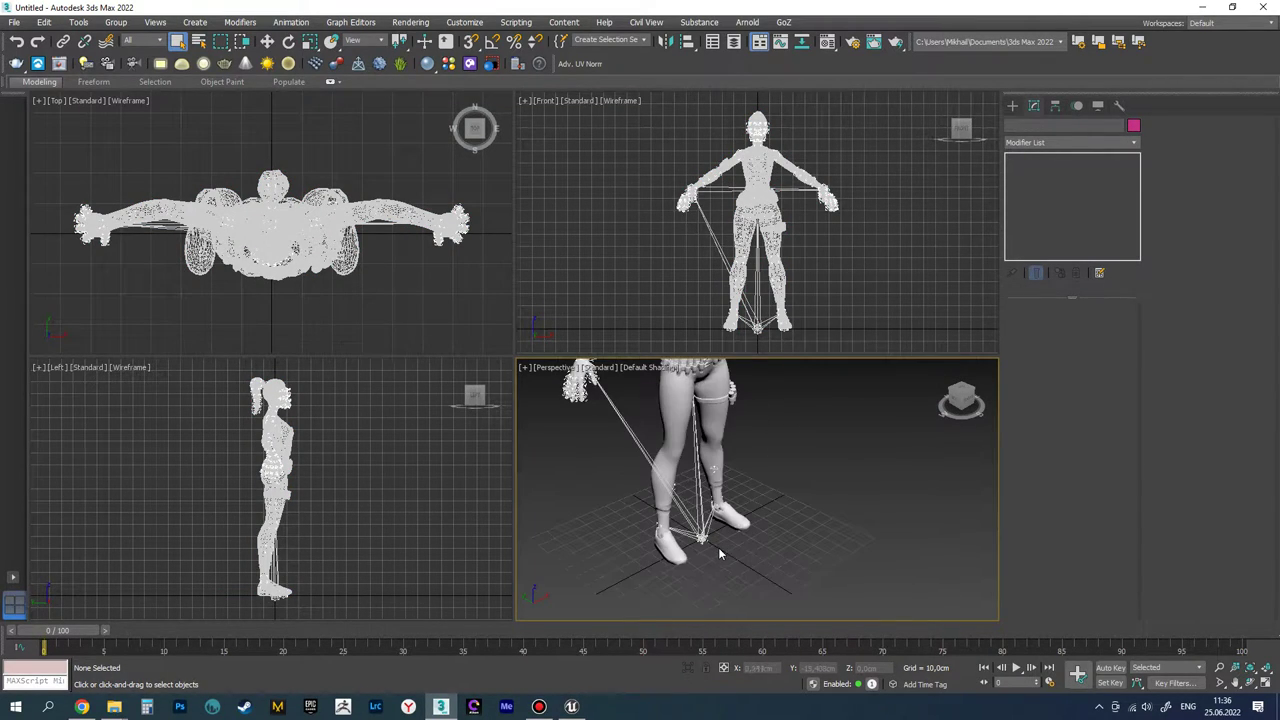
{"action": "scroll", "coordinate": [706, 528], "scroll_direction": "up", "scroll_amount": 3}
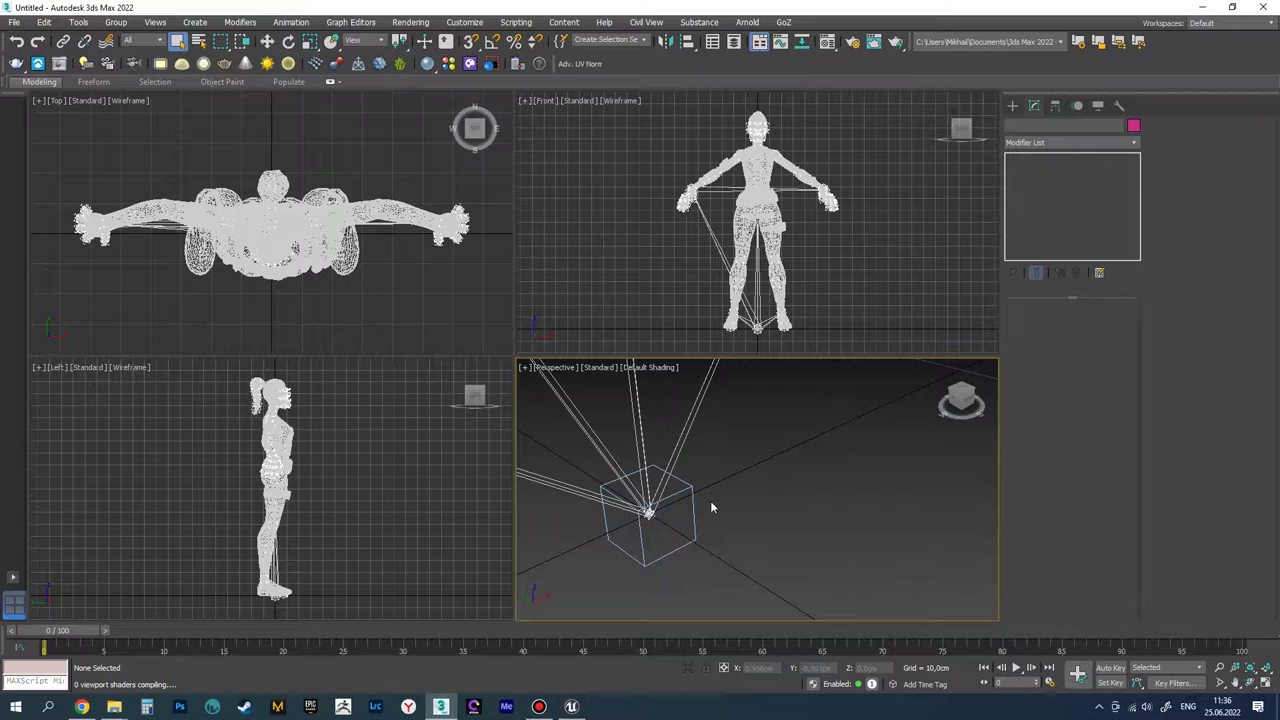
{"action": "left_click", "coordinate": [691, 498]}
{"action": "right_click", "coordinate": [691, 498]}
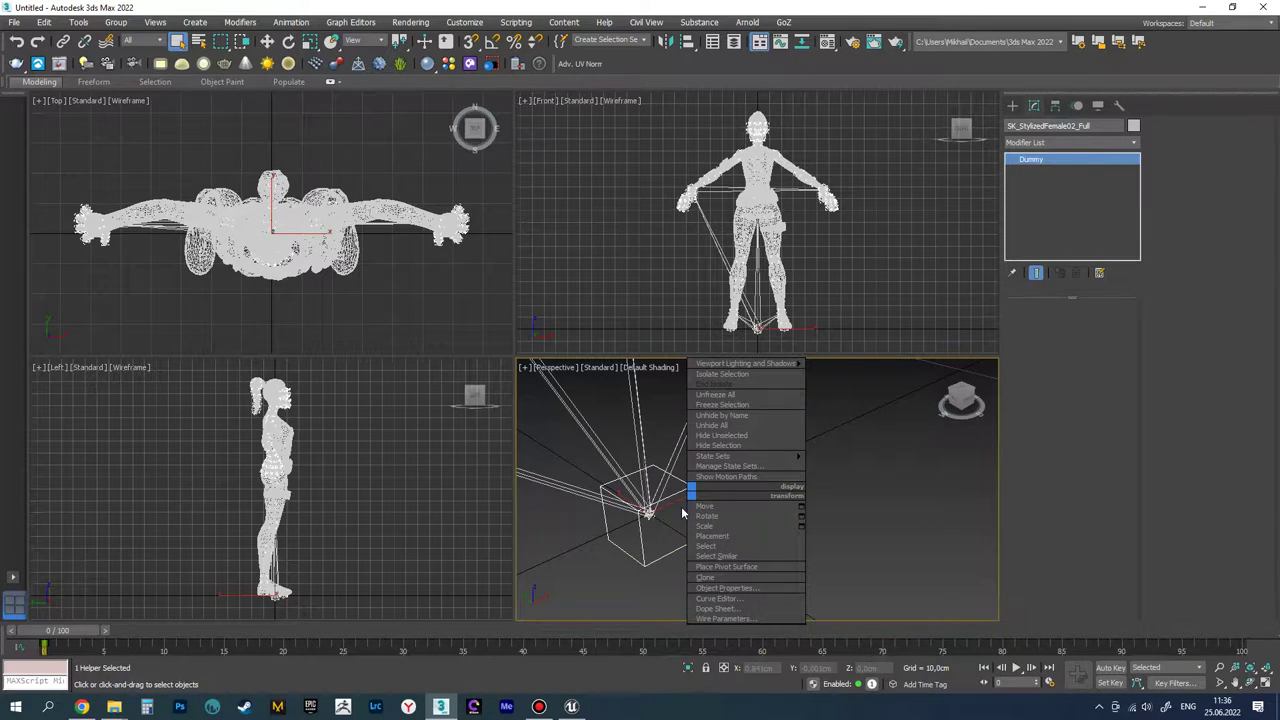
{"action": "left_click", "coordinate": [657, 555]}
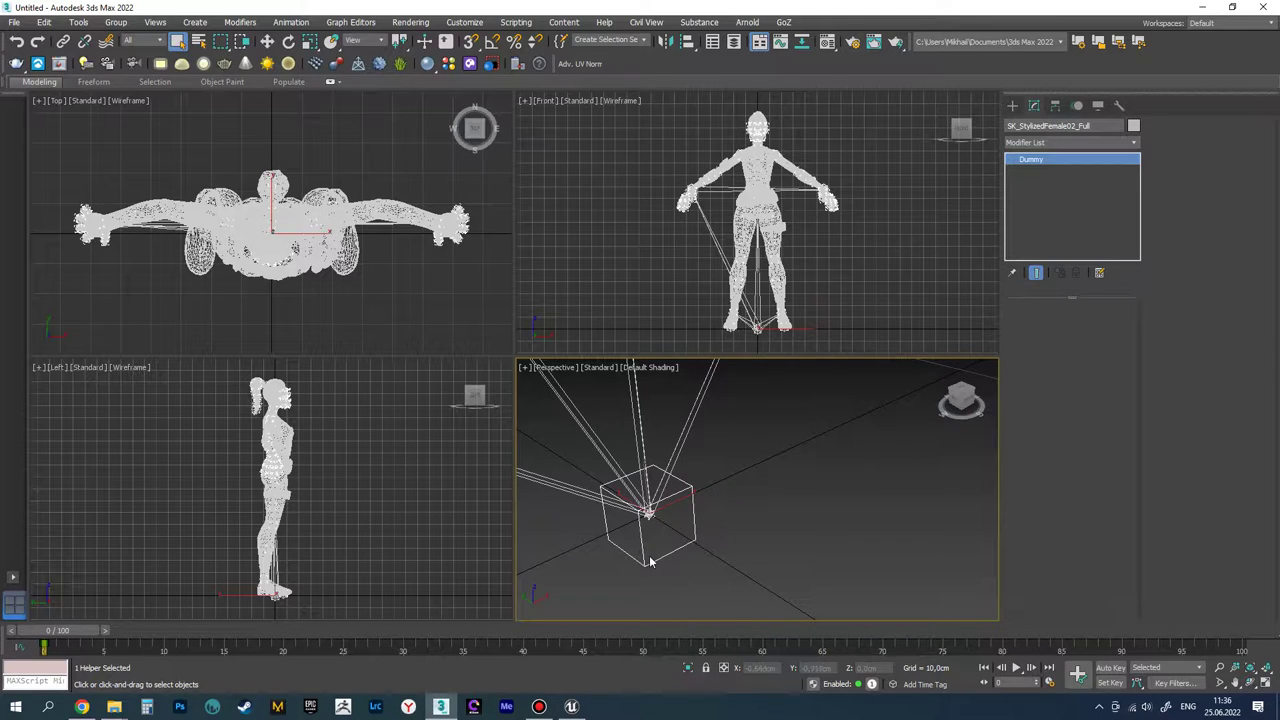
{"action": "key", "text": "Delete"}
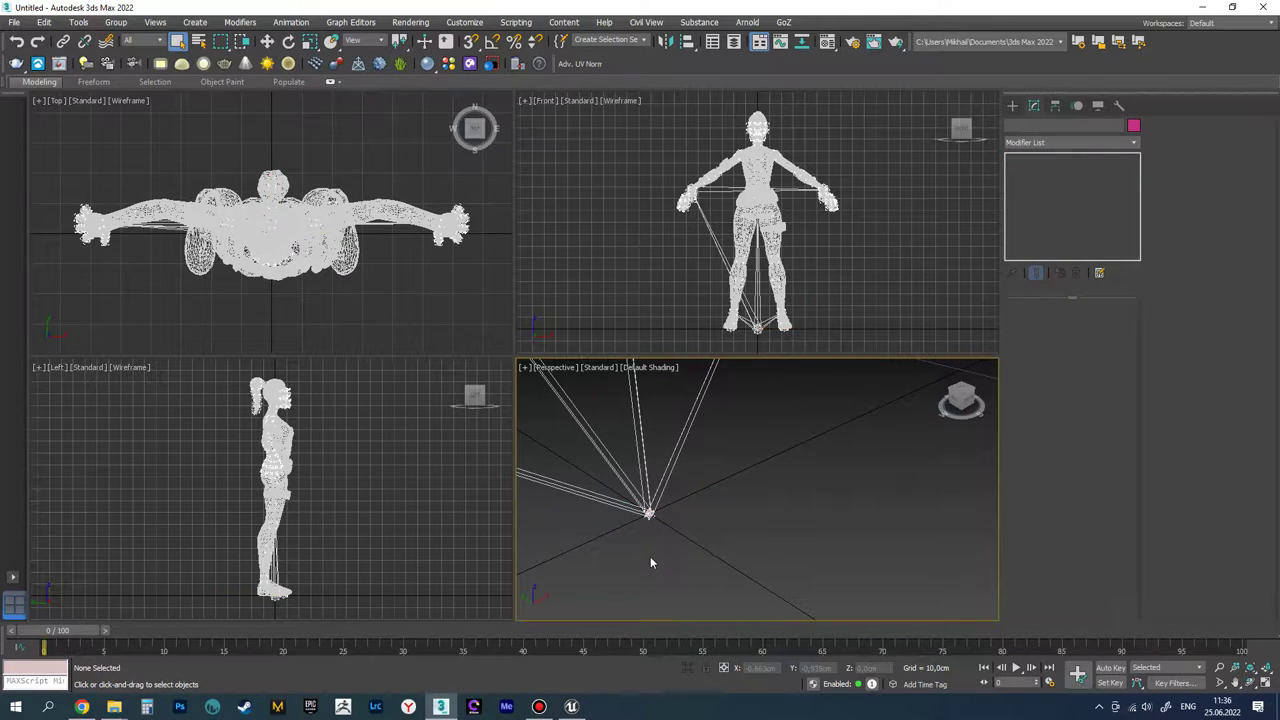
- Start exporting the whole character scene as a new FBX file in the desktop's test_anim folder
{"action": "scroll", "coordinate": [756, 533], "scroll_direction": "down", "scroll_amount": 3}
{"action": "scroll", "coordinate": [756, 531], "scroll_direction": "down", "scroll_amount": 8}
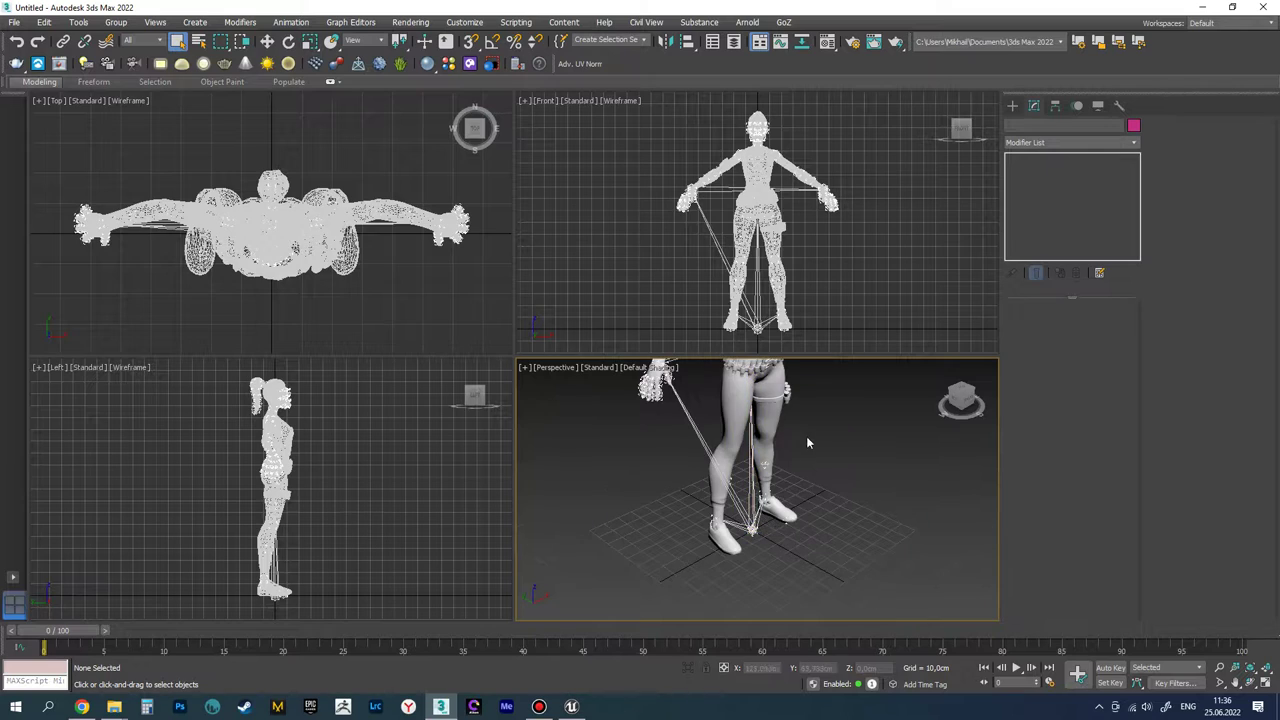
{"action": "middle_click_drag", "start_coordinate": [770, 458], "coordinate": [730, 462], "text": "alt"}
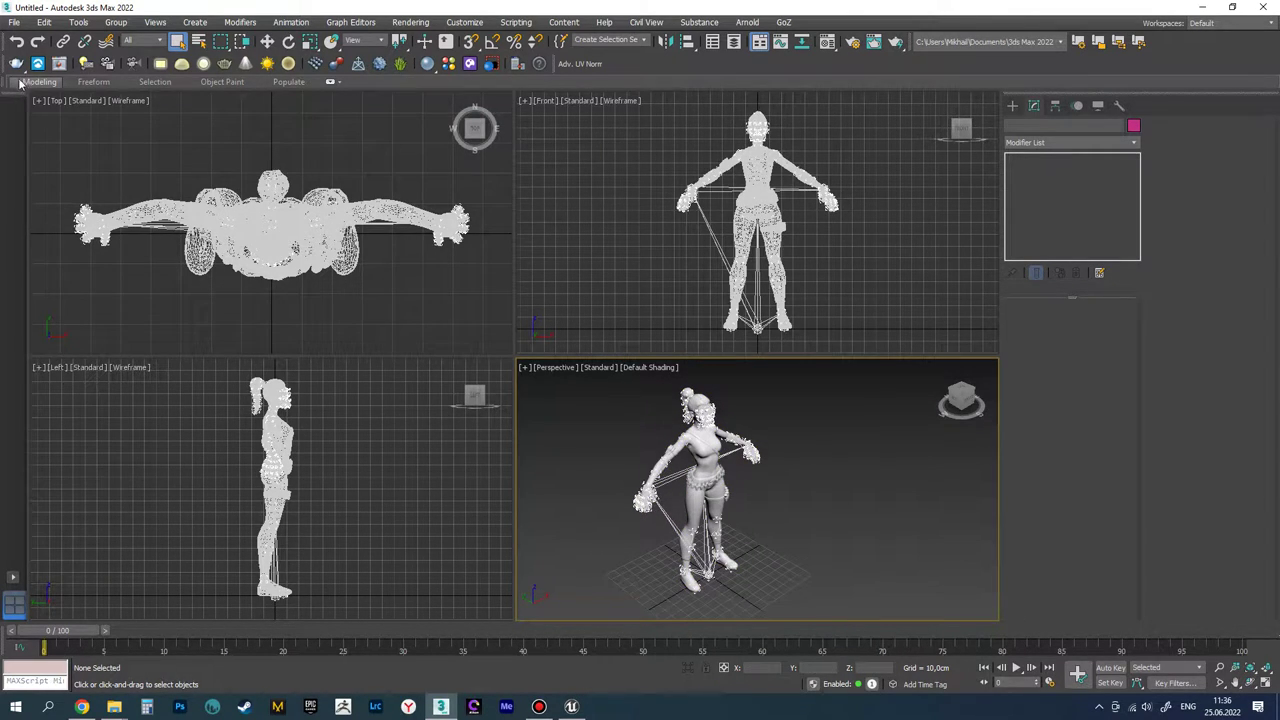
{"action": "left_click", "coordinate": [14, 22]}
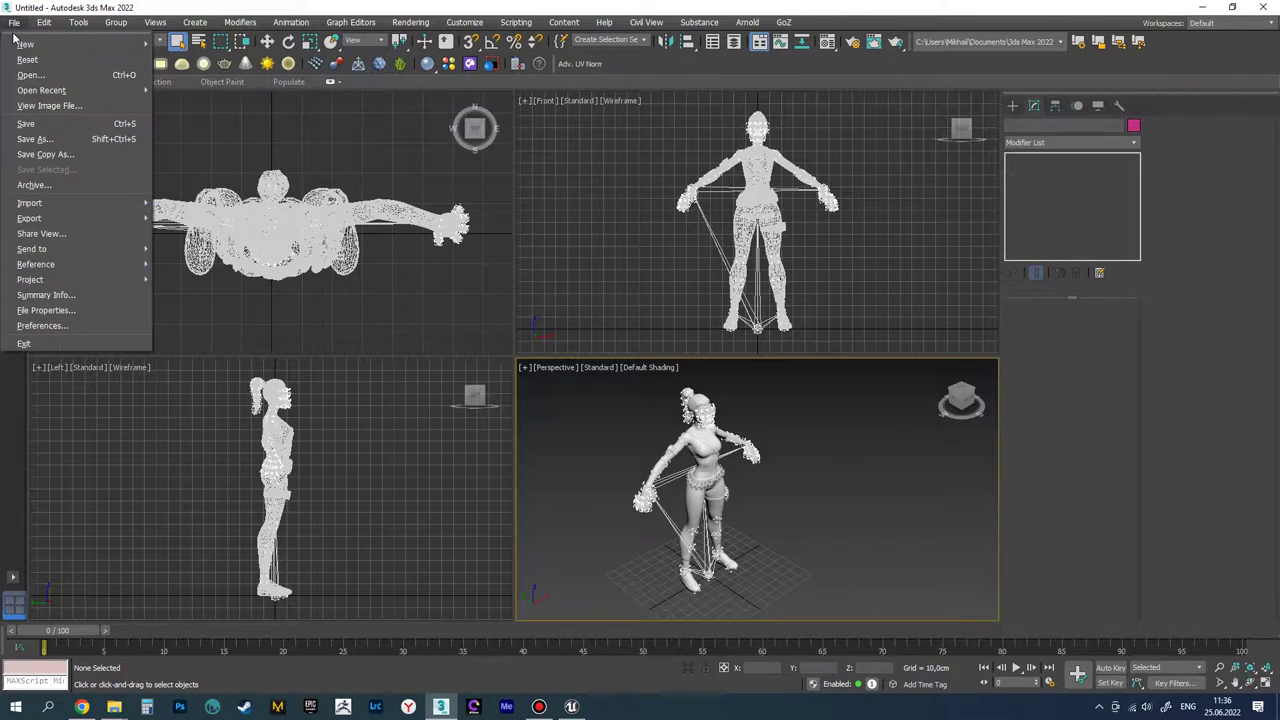
{"action": "mouse_move", "coordinate": [59, 220]}
{"action": "left_click", "coordinate": [180, 218]}
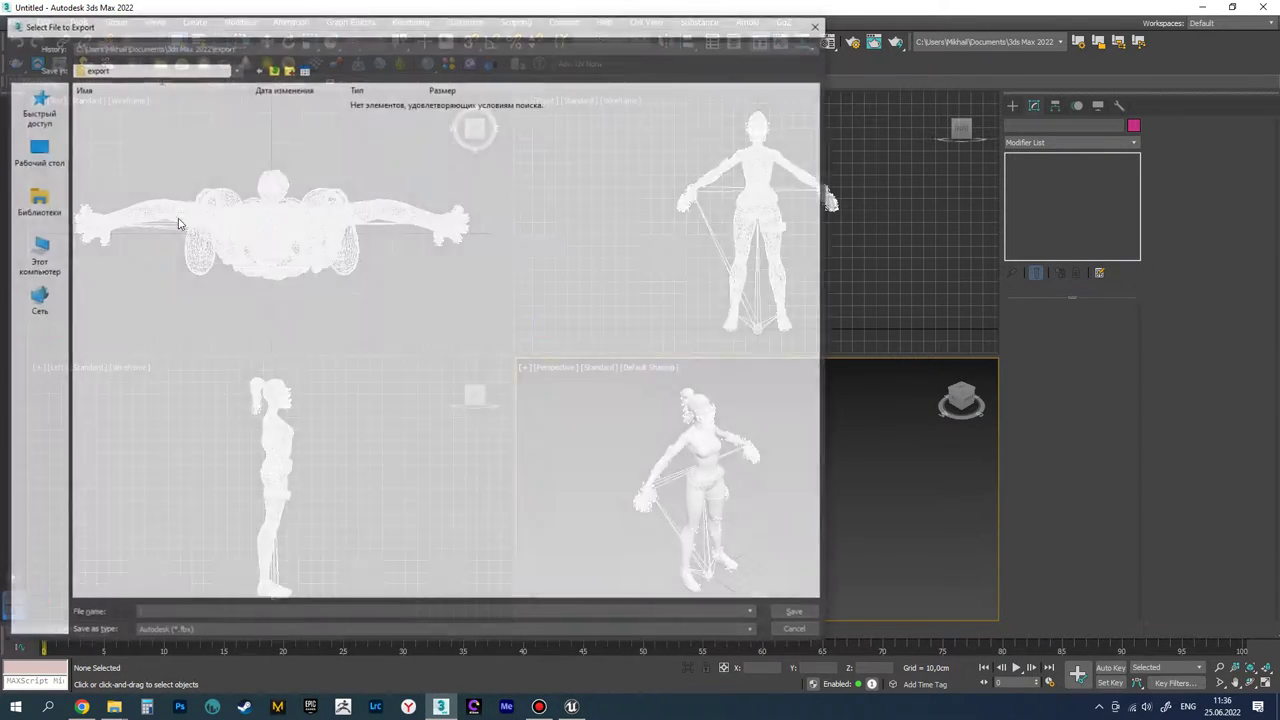
{"action": "left_click", "coordinate": [38, 152]}
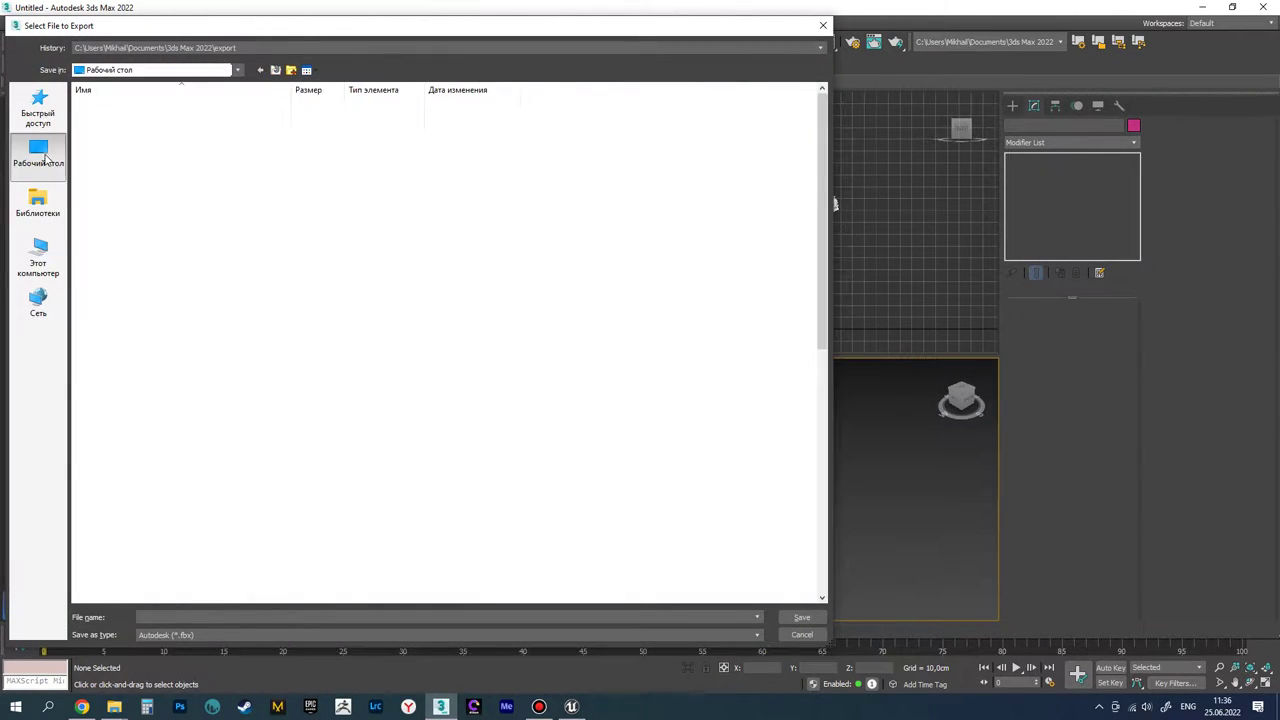
{"action": "scroll", "coordinate": [168, 362], "scroll_direction": "down", "scroll_amount": 4}
{"action": "left_click", "coordinate": [106, 447]}
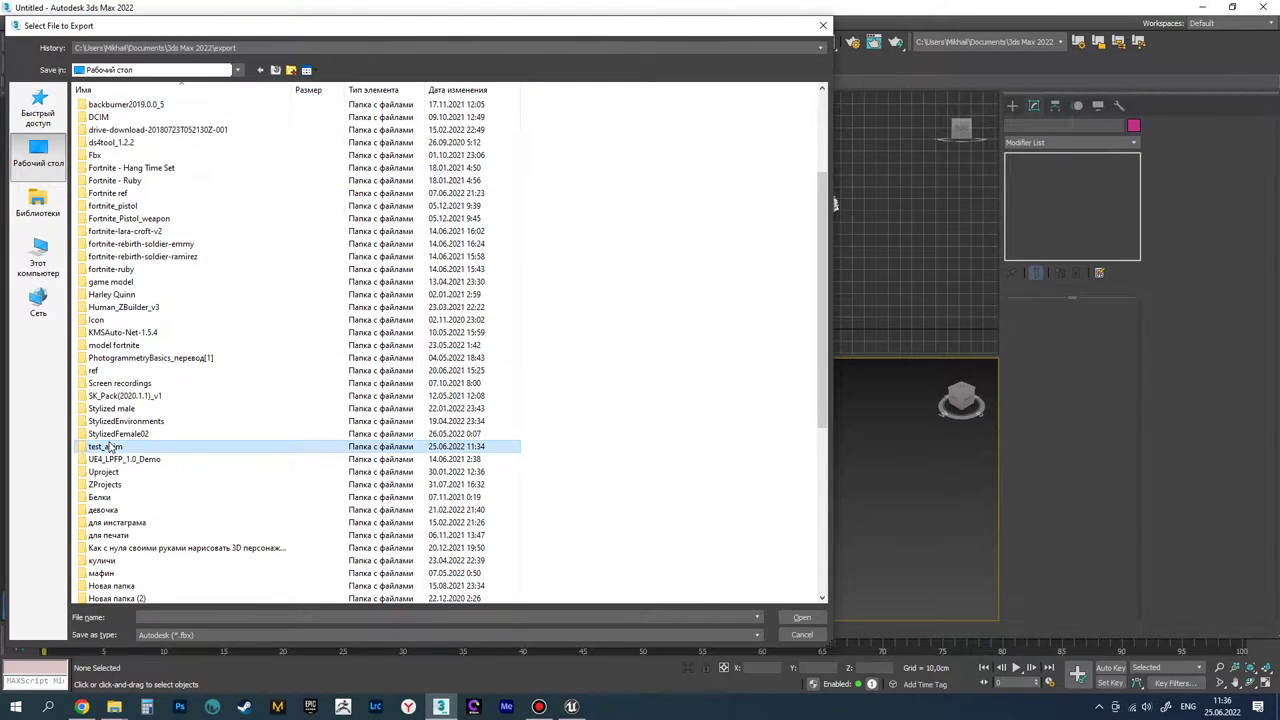
{"action": "double_click", "coordinate": [110, 447]}
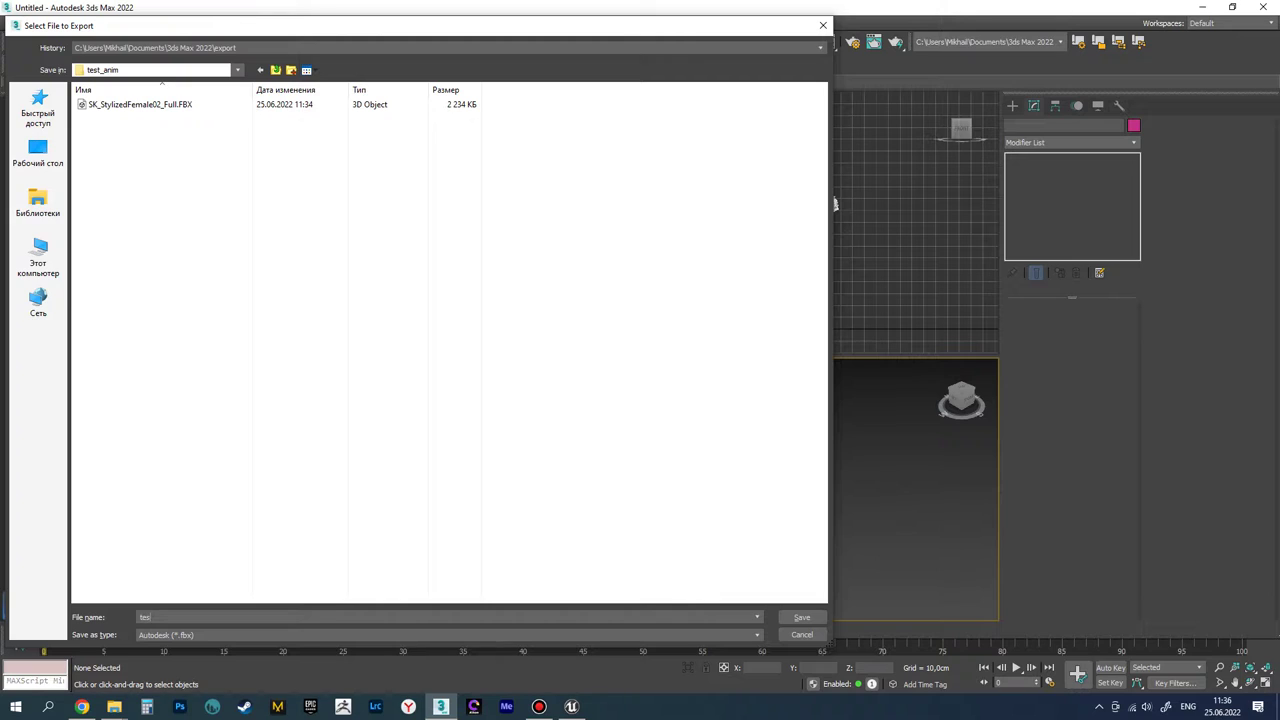
{"action": "left_click", "coordinate": [795, 617]}
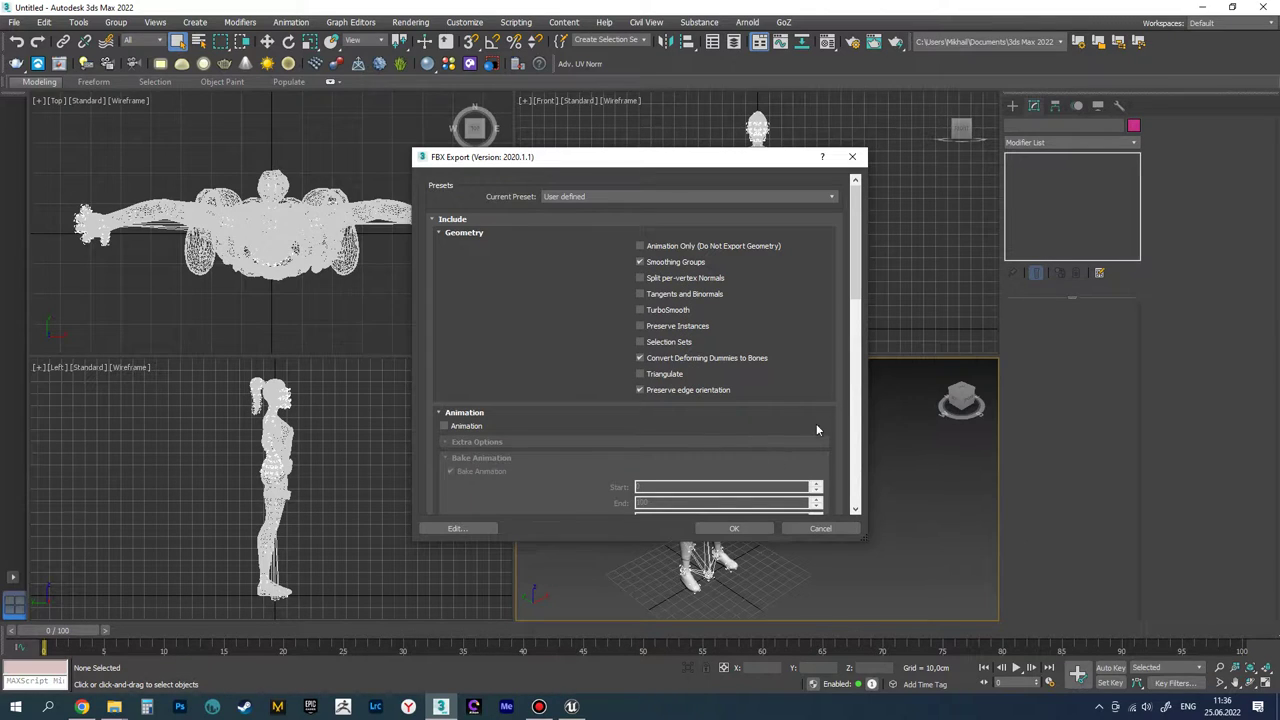
- Check the FBX export options, run the export with animation off, and dismiss the texture warning
{"action": "scroll", "coordinate": [856, 358], "scroll_direction": "down", "scroll_amount": 5}
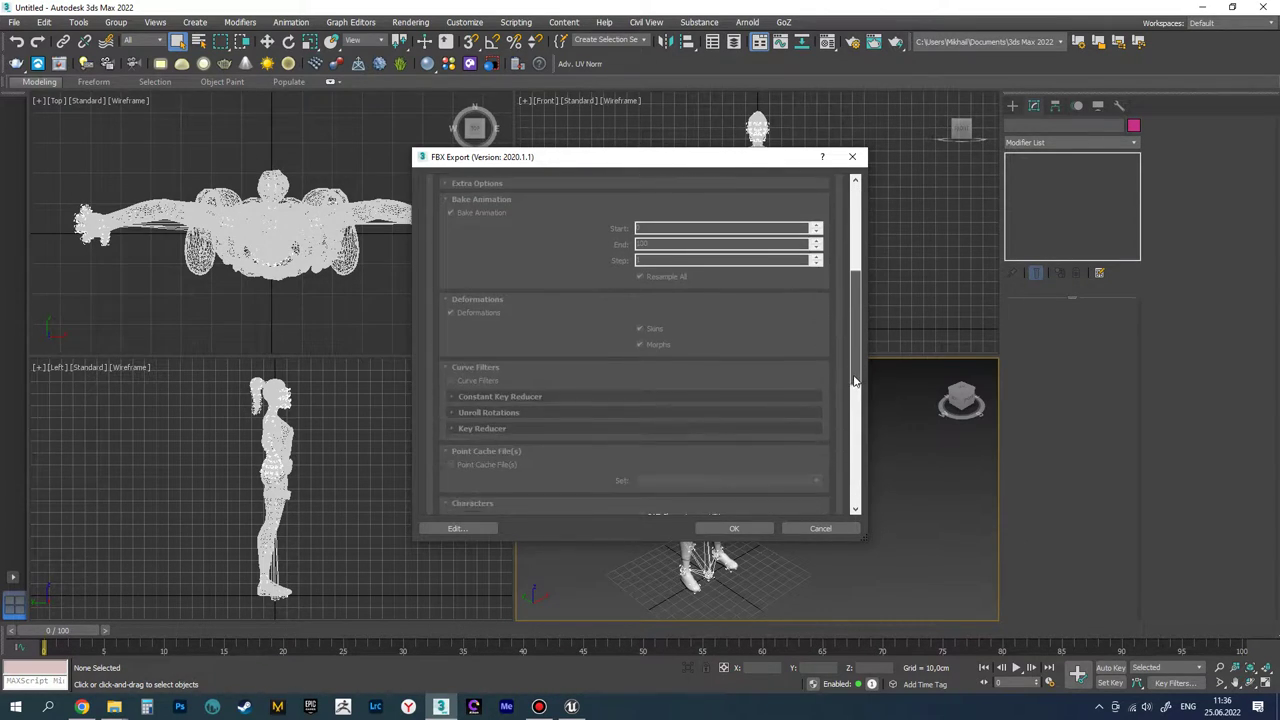
{"action": "scroll", "coordinate": [856, 358], "scroll_direction": "up", "scroll_amount": 2}
{"action": "left_click", "coordinate": [734, 528]}
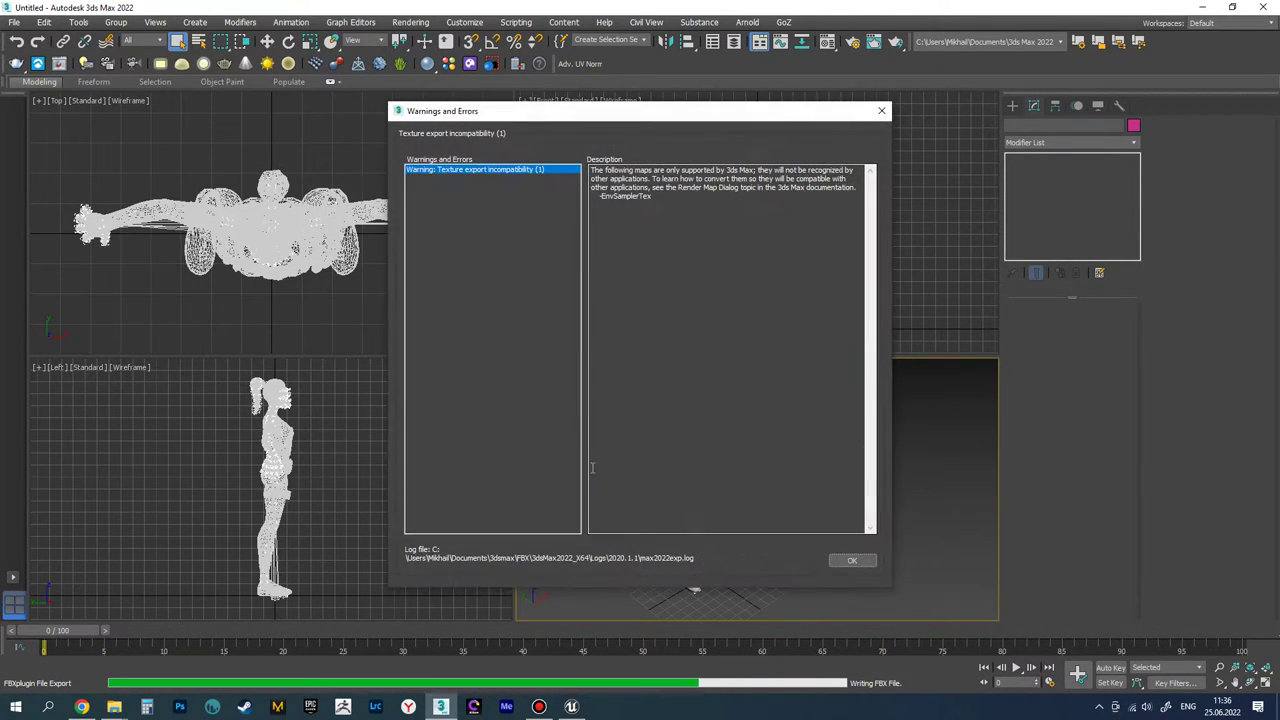
{"action": "left_click", "coordinate": [850, 561]}
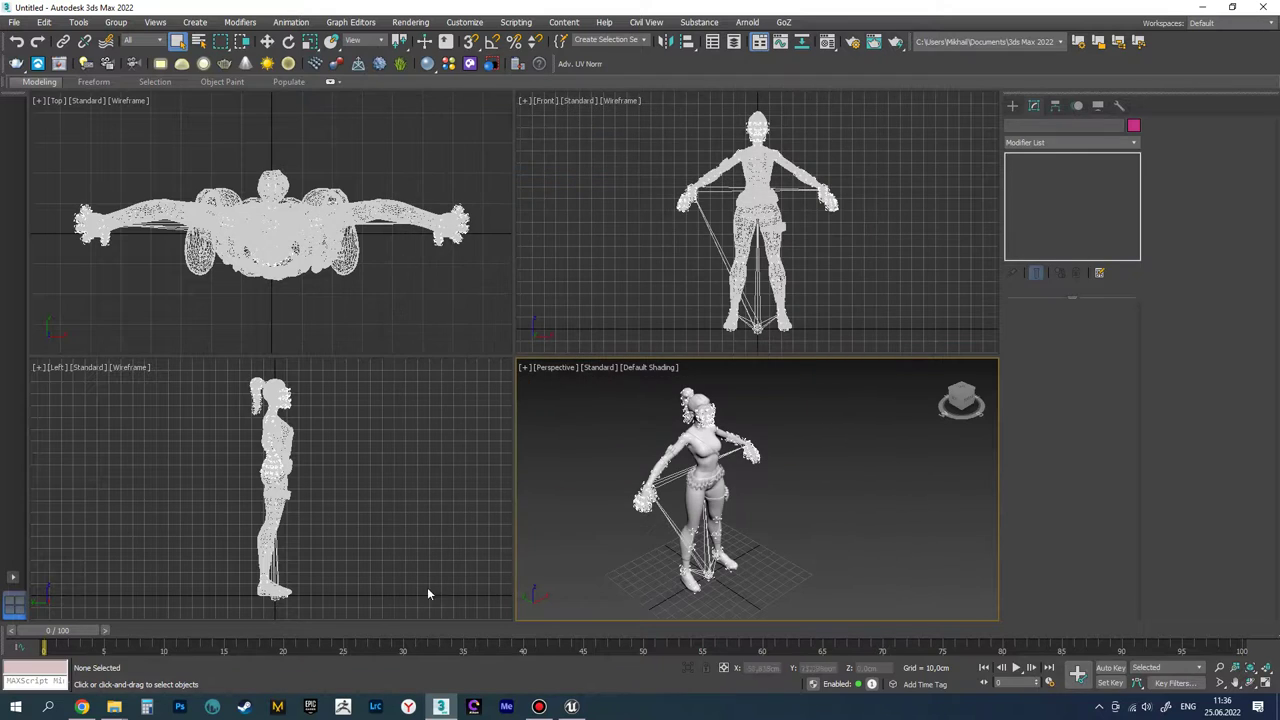
- Switch to Mixamo in the browser, upload the exported FBX from the test_anim folder as a character, and accept it in the Auto-Rigger
{"action": "left_click", "coordinate": [82, 706]}
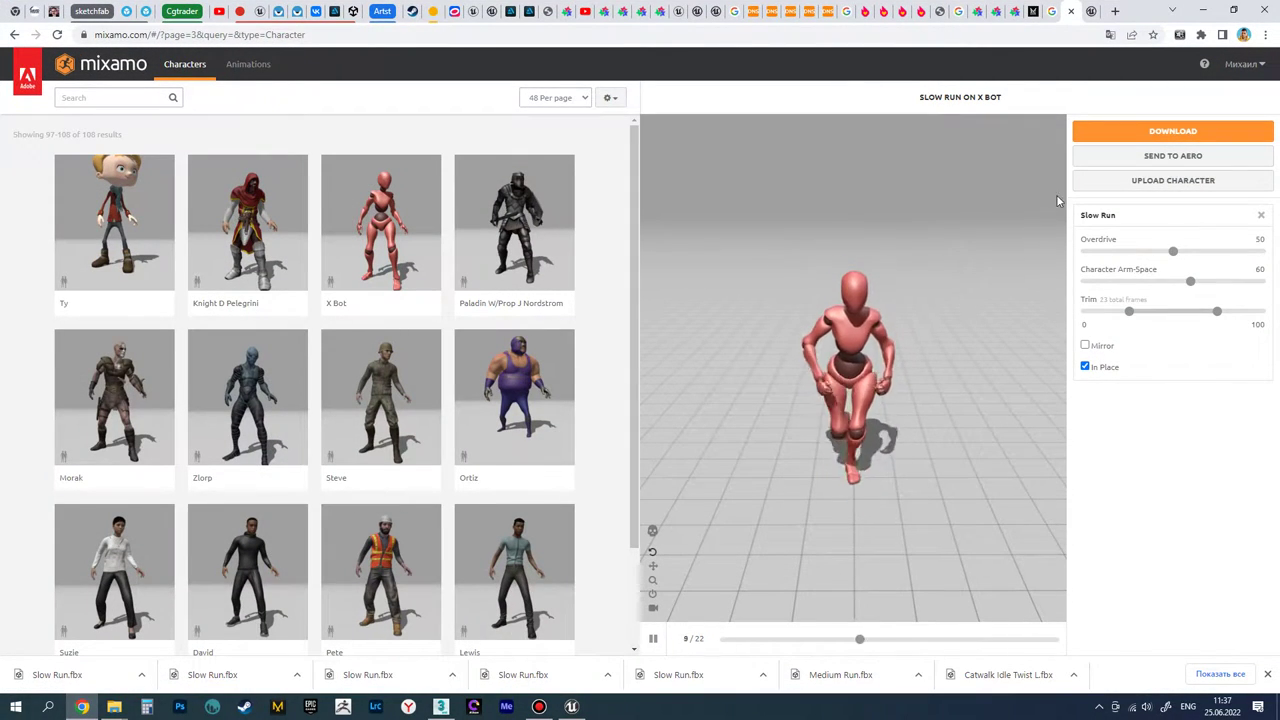
{"action": "left_click", "coordinate": [1100, 181]}
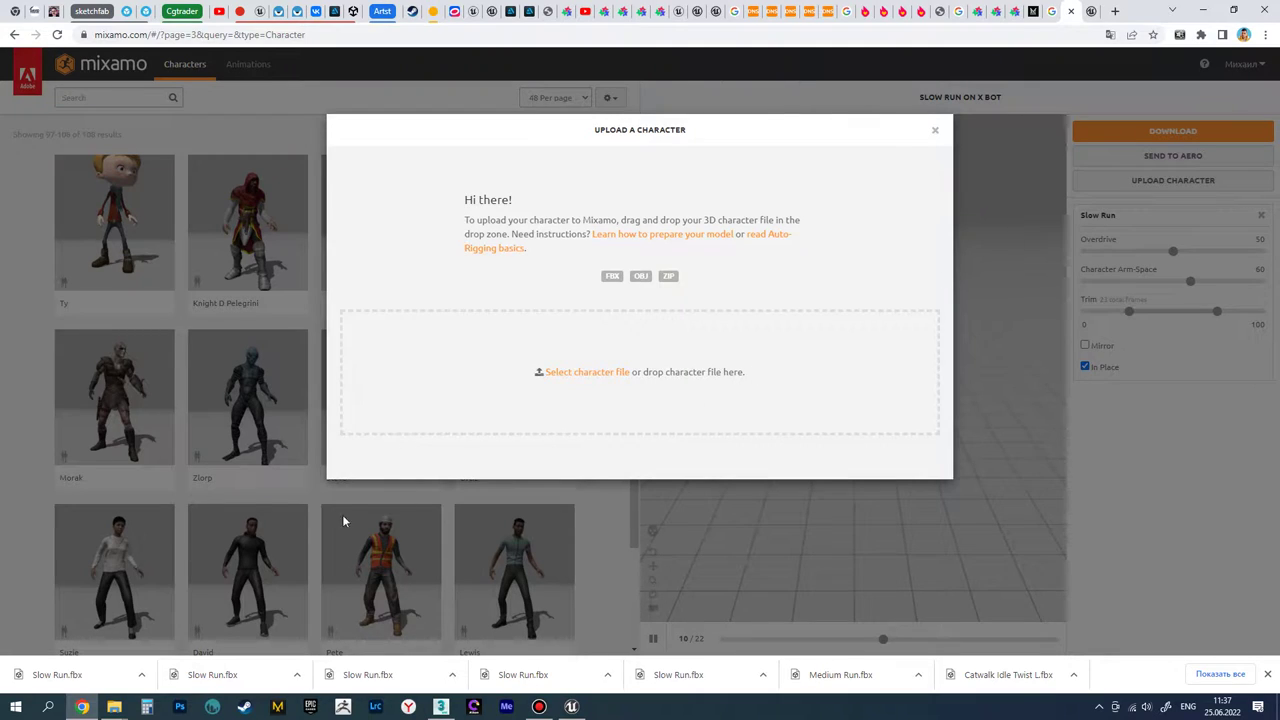
{"action": "mouse_move", "coordinate": [116, 709]}
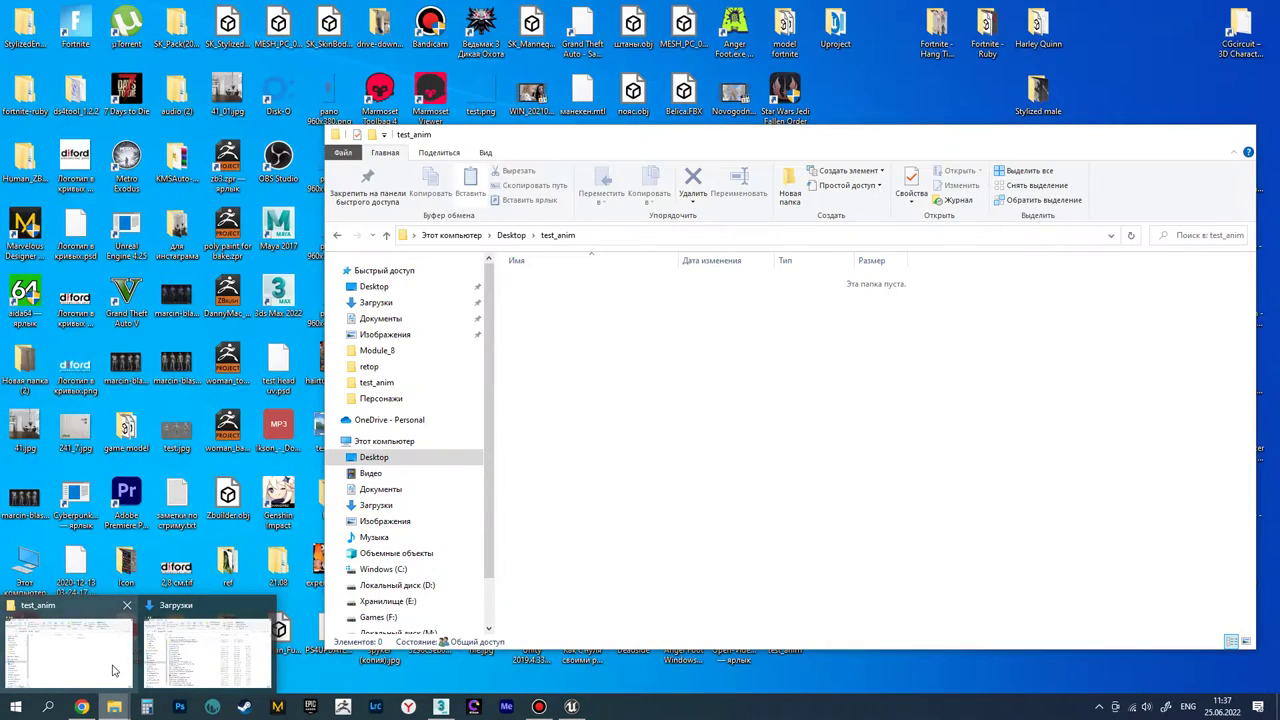
{"action": "left_click", "coordinate": [68, 652]}
{"action": "left_click_drag", "start_coordinate": [526, 141], "coordinate": [860, 162]}
{"action": "left_click_drag", "start_coordinate": [875, 318], "coordinate": [462, 365]}
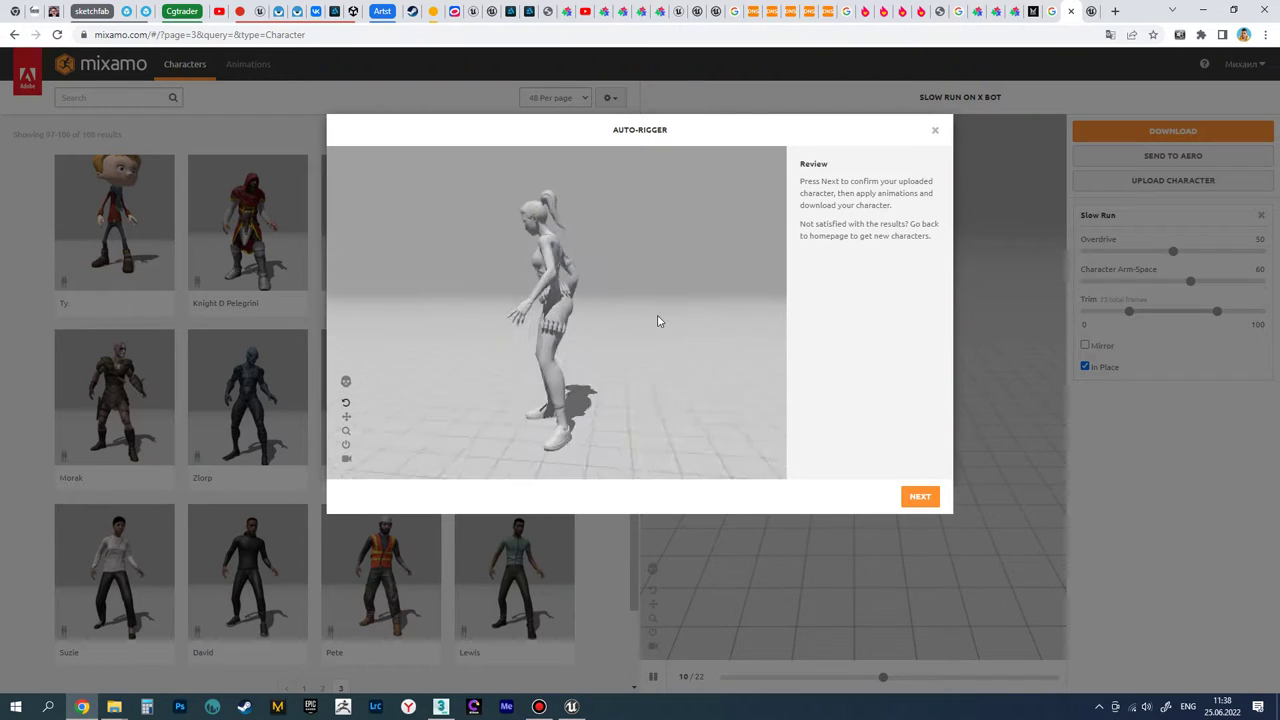
{"action": "left_click", "coordinate": [920, 497]}
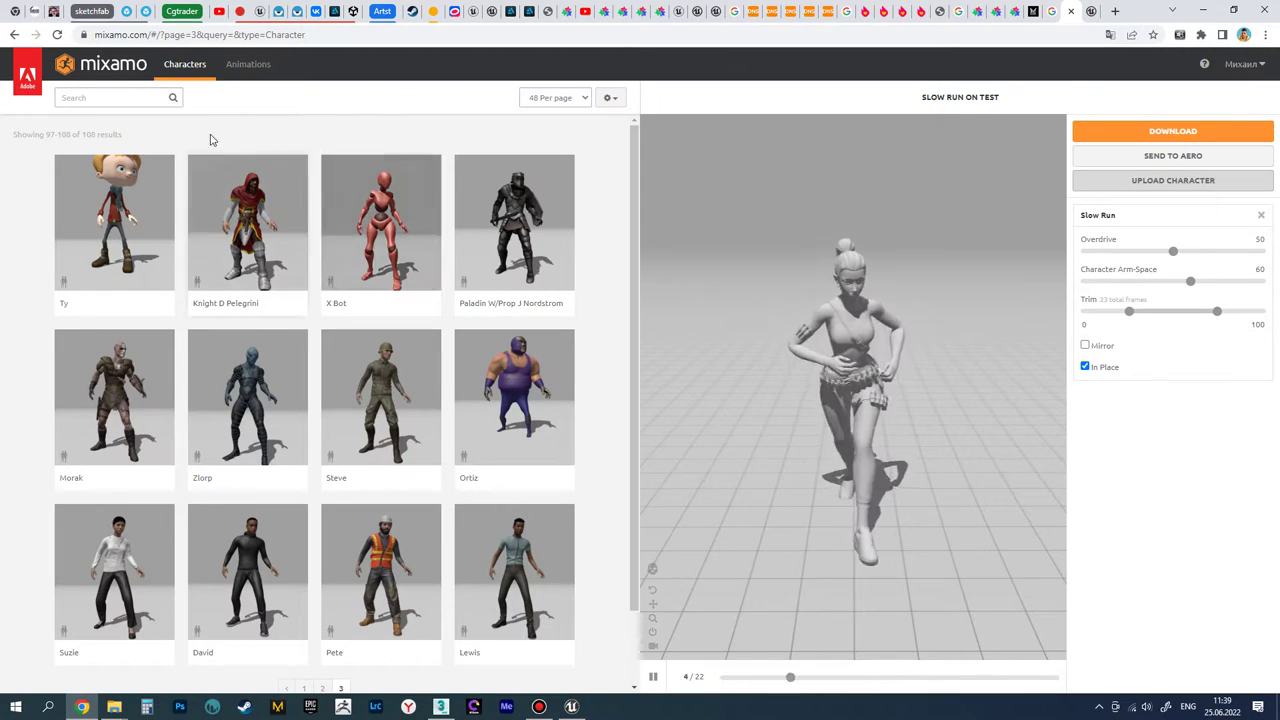
- Search the animations for "idle" and apply the red female Idle in the second row to the uploaded character
{"action": "left_click", "coordinate": [237, 78]}
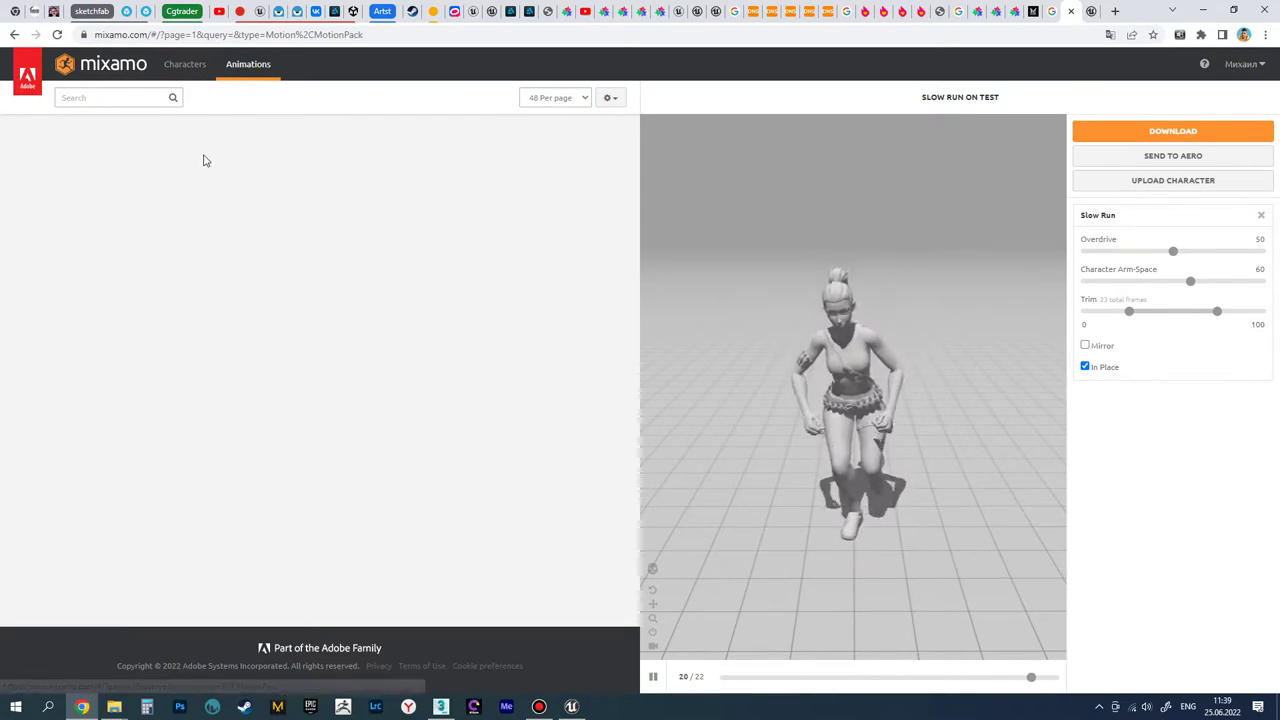
{"action": "left_click", "coordinate": [124, 99]}
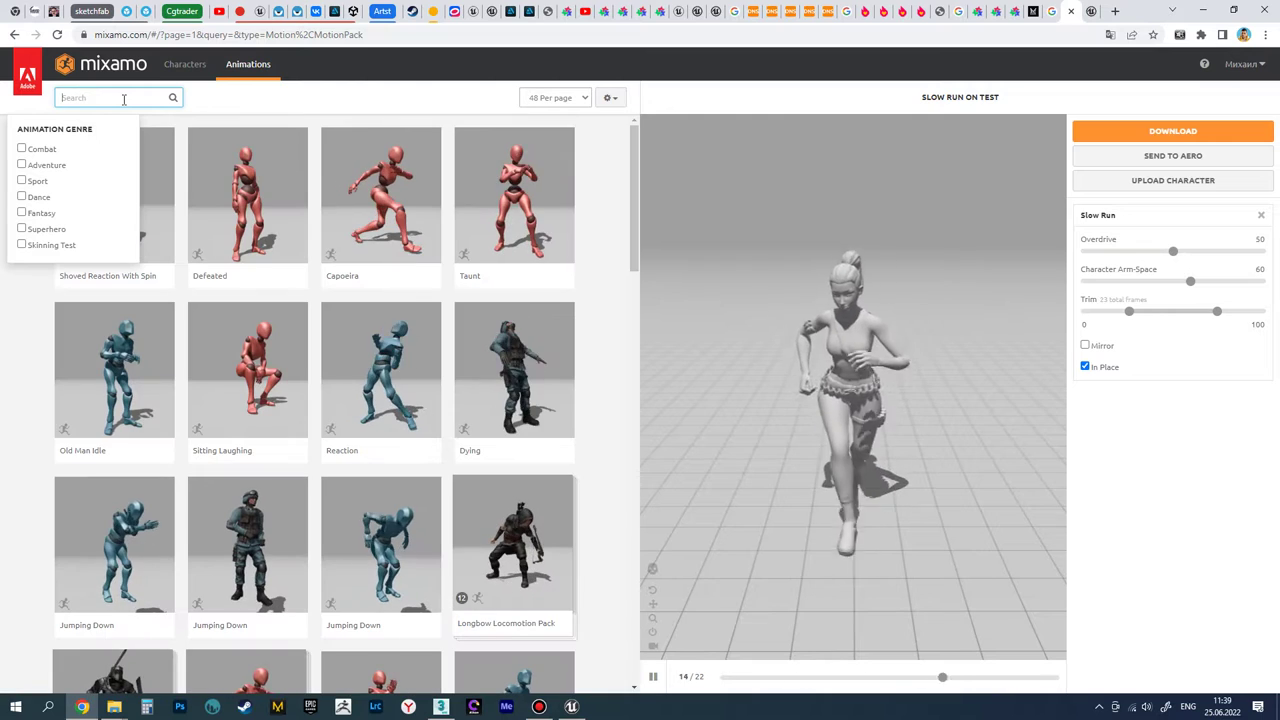
{"action": "type", "text": "ldle"}
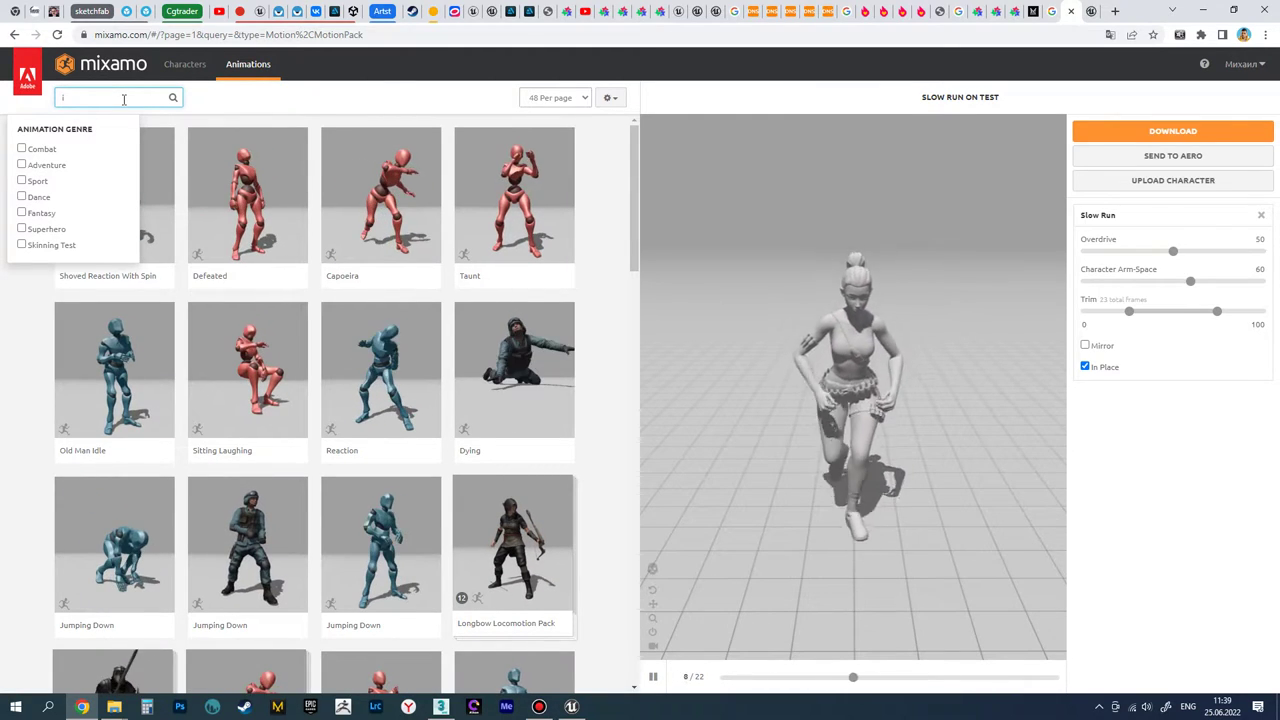
{"action": "key", "text": "Return"}
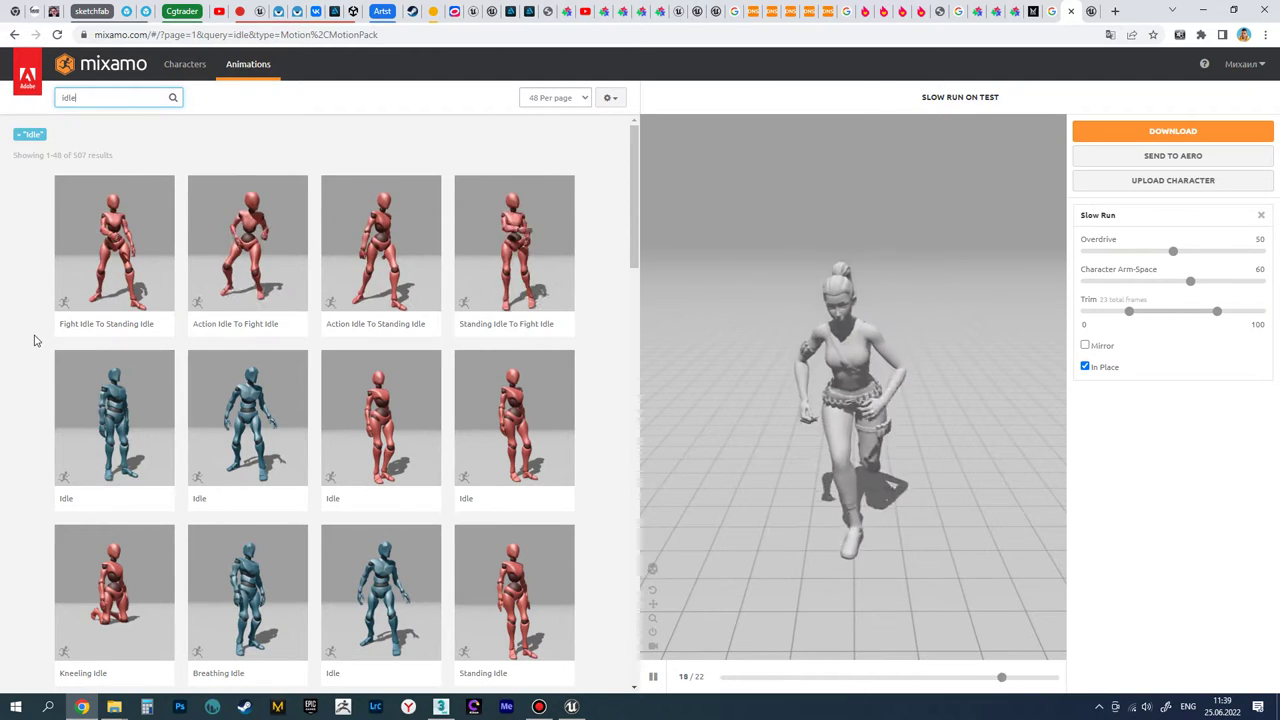
{"action": "scroll", "coordinate": [44, 309], "scroll_direction": "down", "scroll_amount": 1}
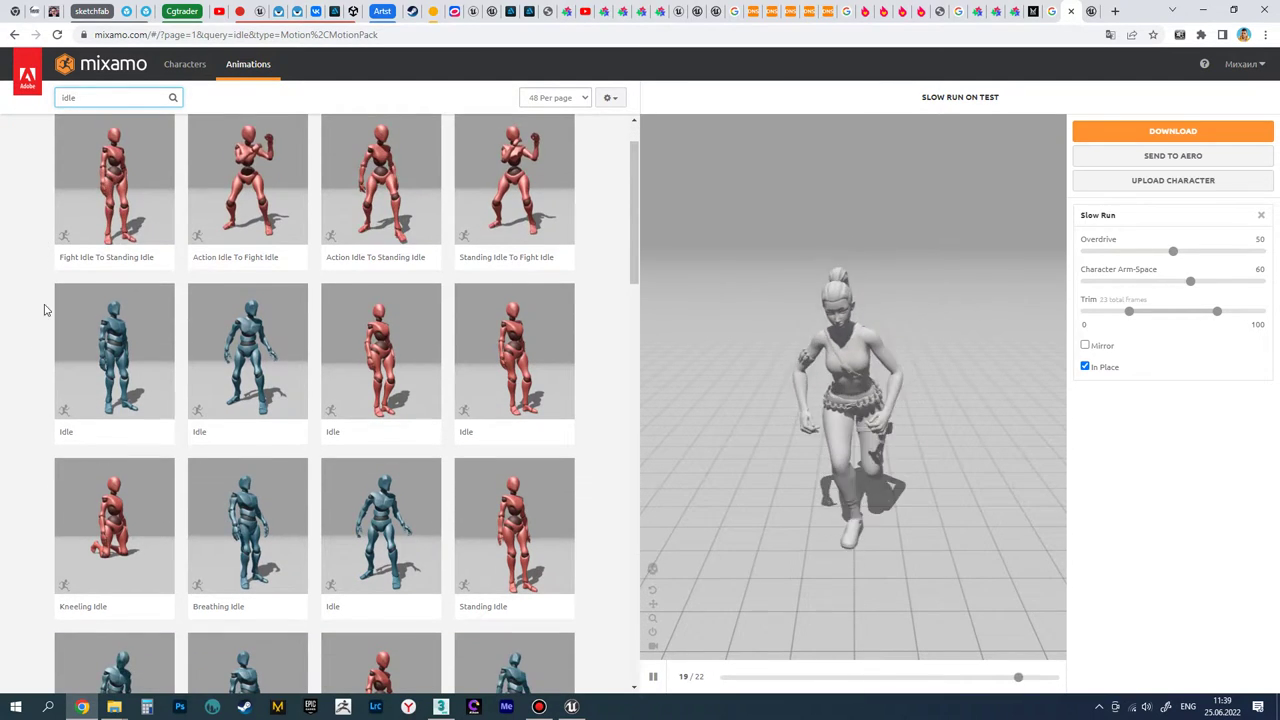
{"action": "left_click", "coordinate": [370, 371]}
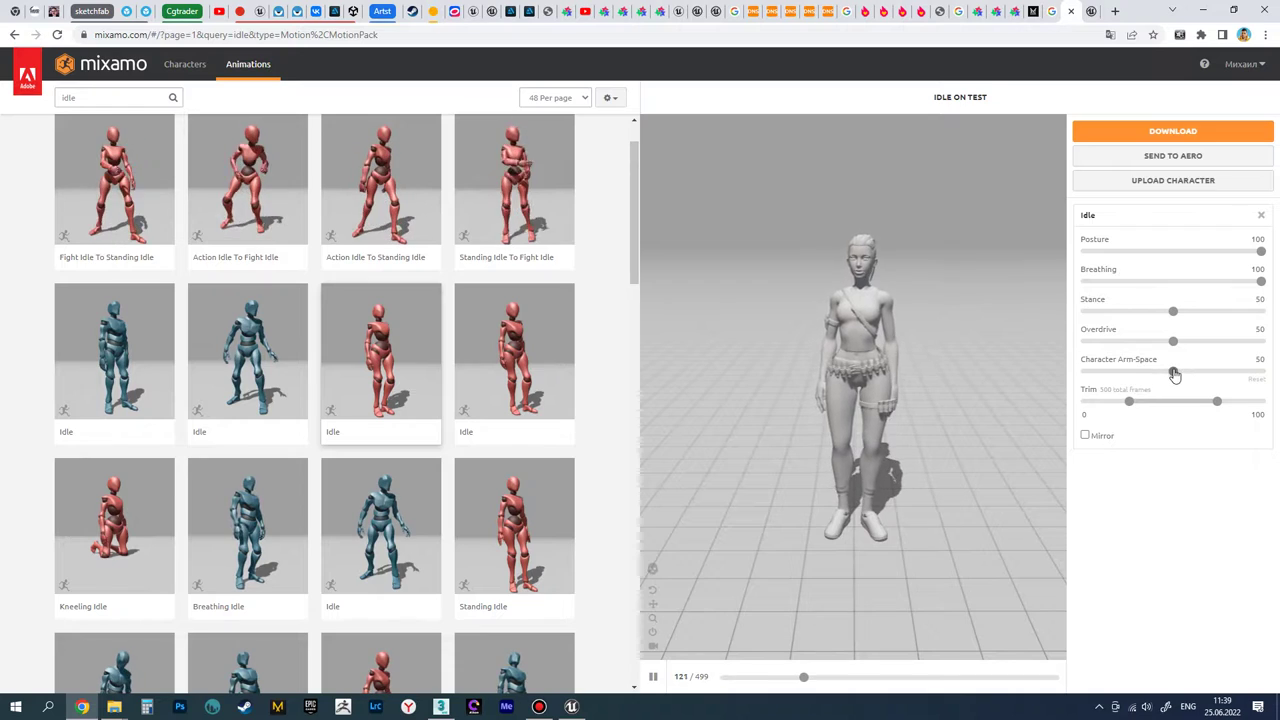
- Try Character Arm-Space values of 61, 77 and 57 on the Idle animation and inspect the hand beside the thigh holster
{"action": "left_click_drag", "start_coordinate": [1173, 372], "coordinate": [1182, 374]}
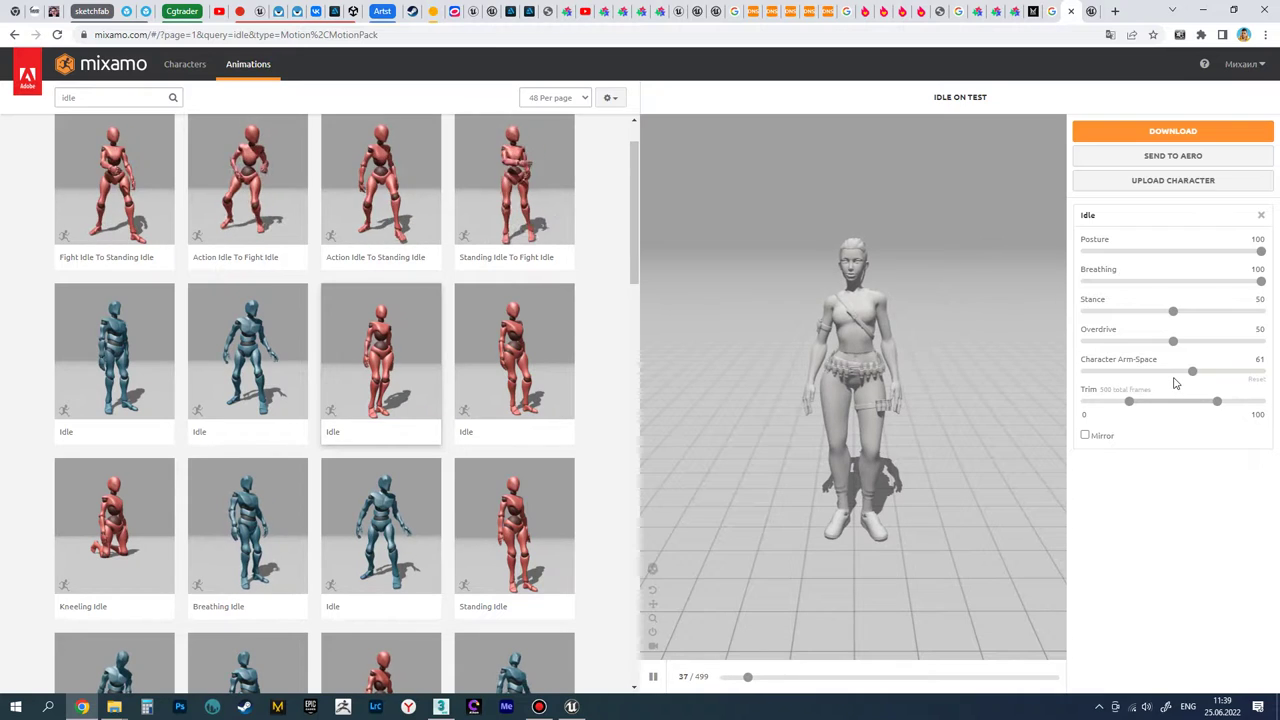
{"action": "left_click_drag", "start_coordinate": [1195, 373], "coordinate": [1220, 374]}
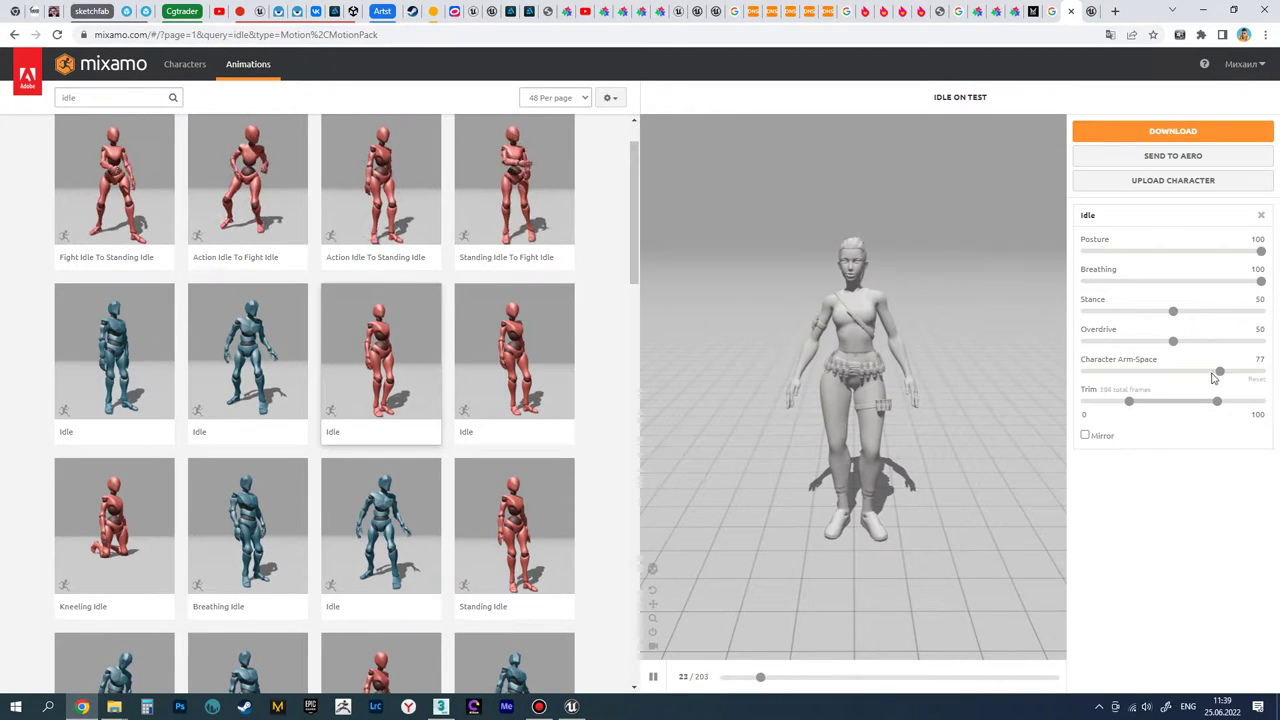
{"action": "left_click_drag", "start_coordinate": [1190, 377], "coordinate": [1177, 386]}
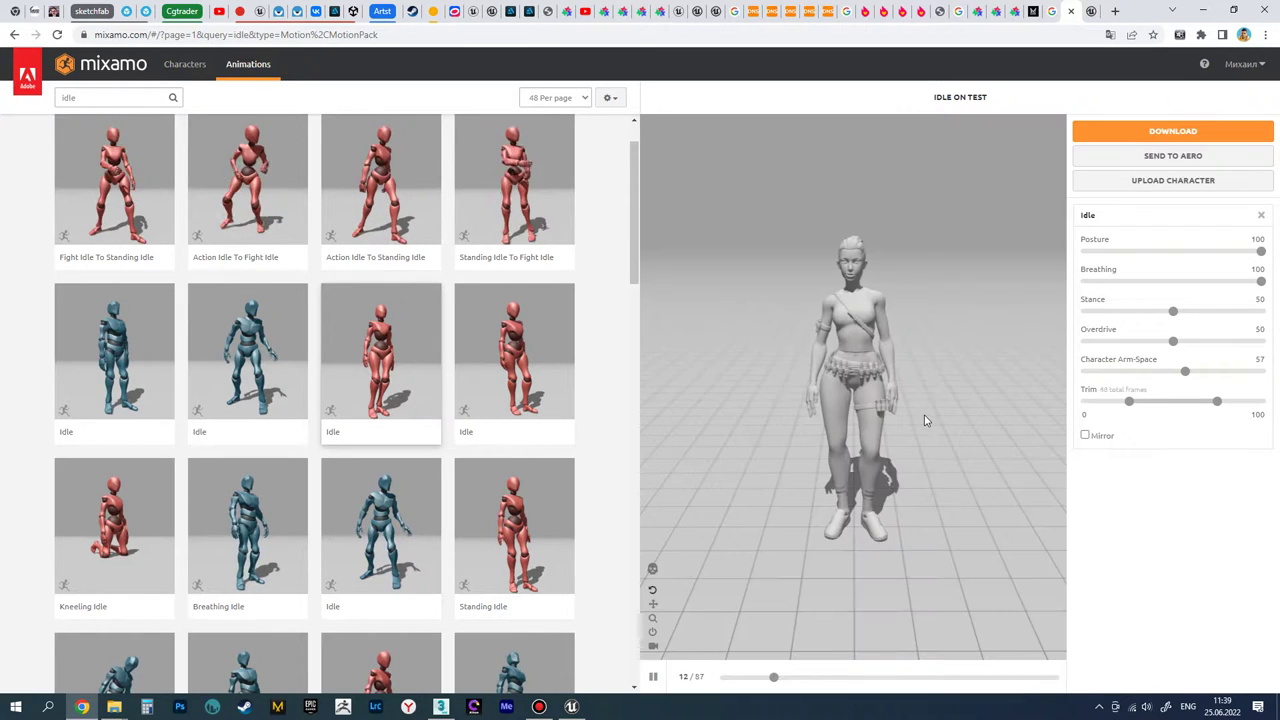
{"action": "scroll", "coordinate": [879, 400], "scroll_direction": "up", "scroll_amount": 4}
{"action": "left_click_drag", "start_coordinate": [879, 402], "coordinate": [971, 457]}
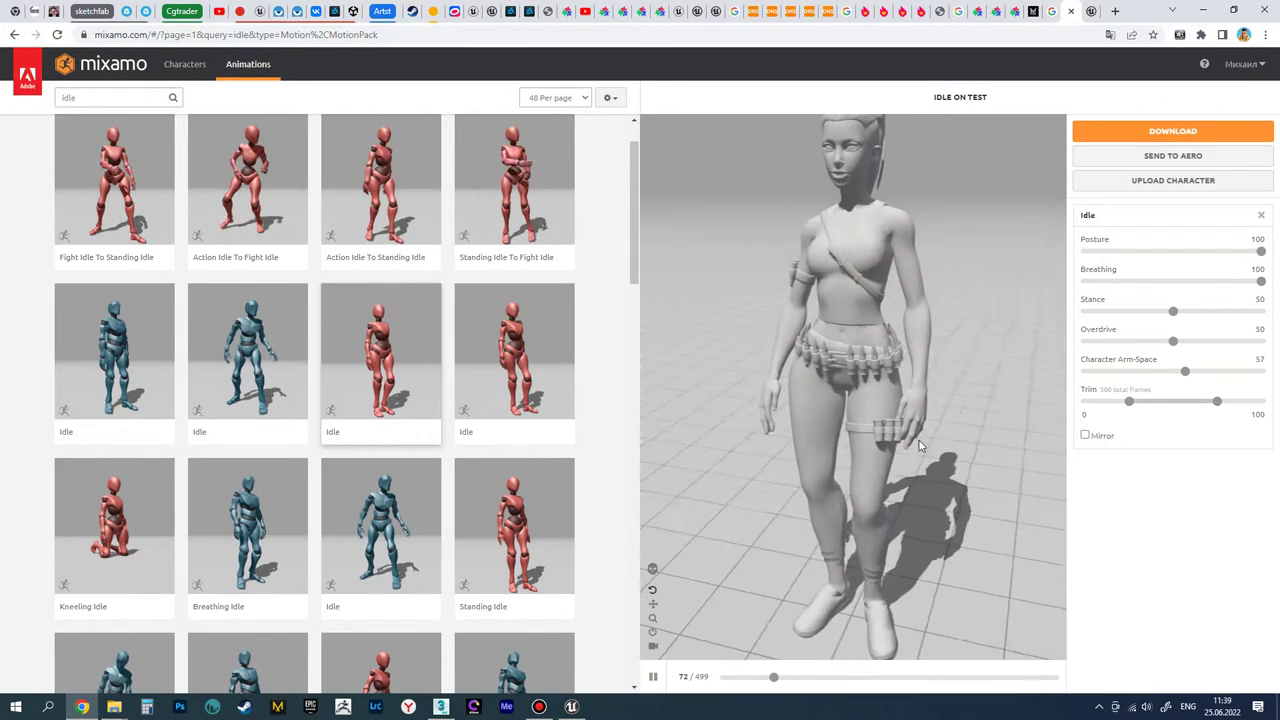
{"action": "scroll", "coordinate": [910, 430], "scroll_direction": "up", "scroll_amount": 3}
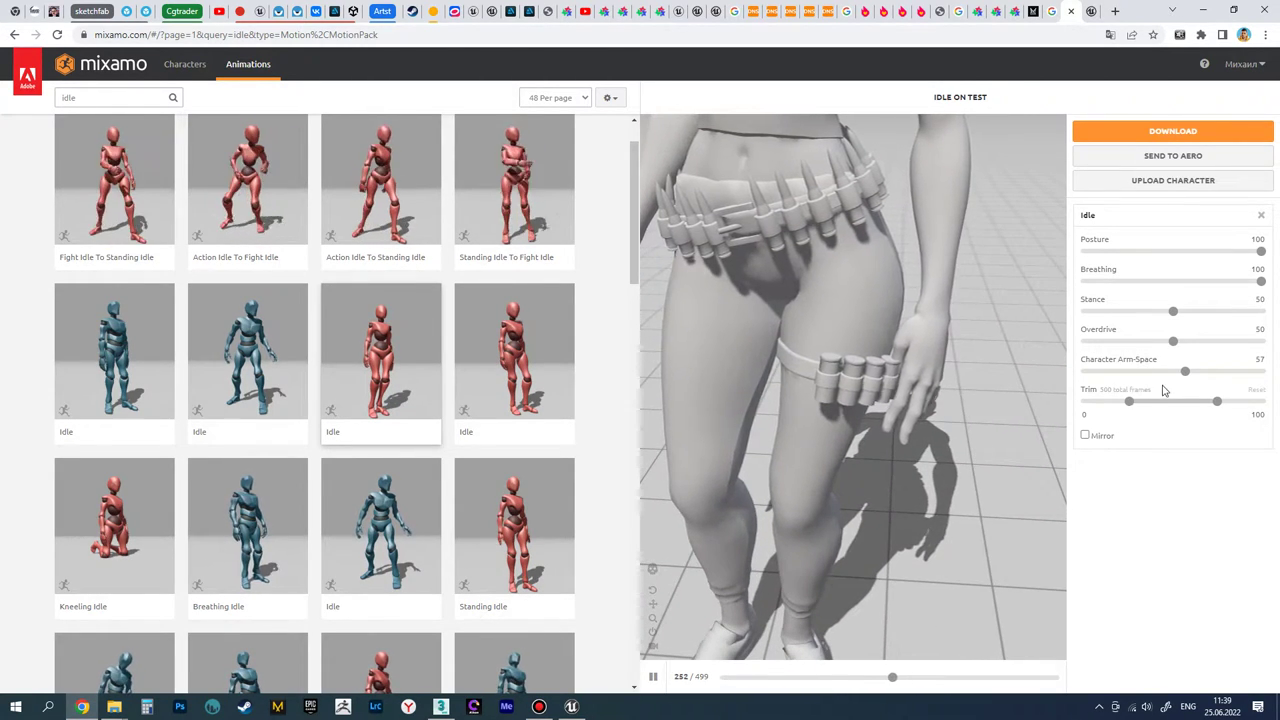
- Set the Idle animation's Character Arm-Space to 61 and download it as FBX Binary with skin at 30 frames per second
{"action": "left_click_drag", "start_coordinate": [1184, 376], "coordinate": [1188, 376]}
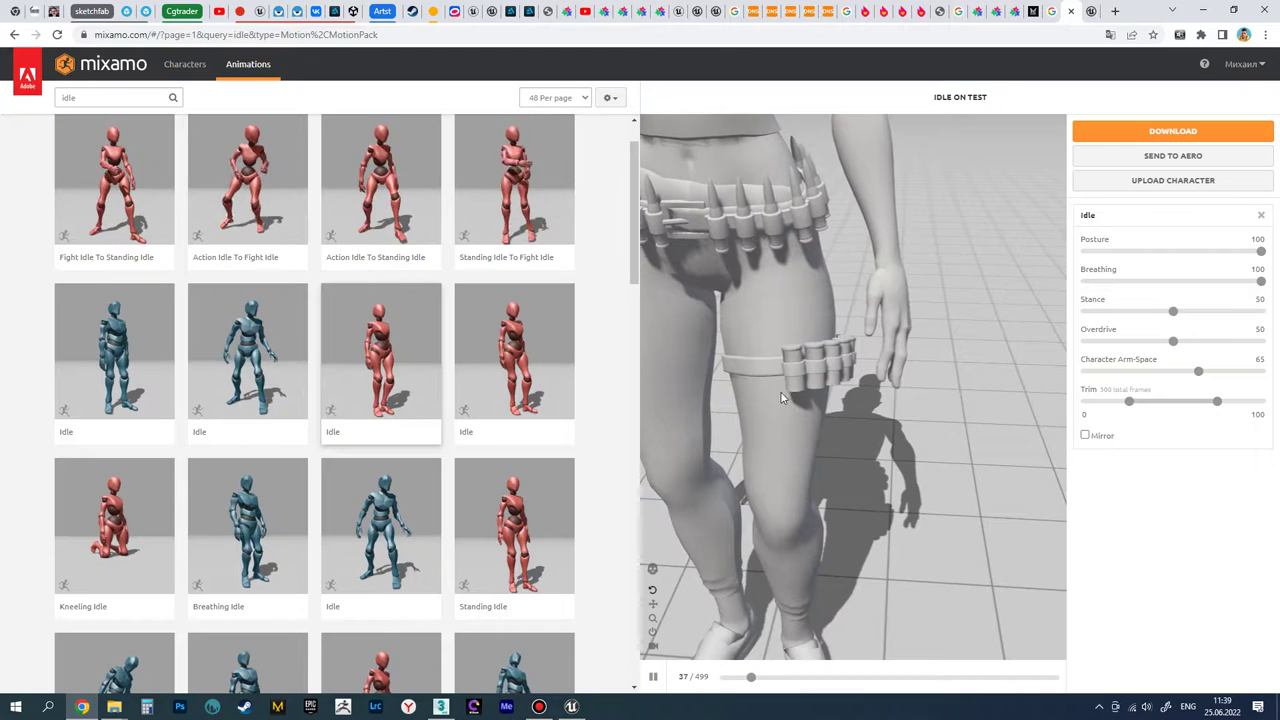
{"action": "left_click_drag", "start_coordinate": [1019, 418], "coordinate": [798, 401]}
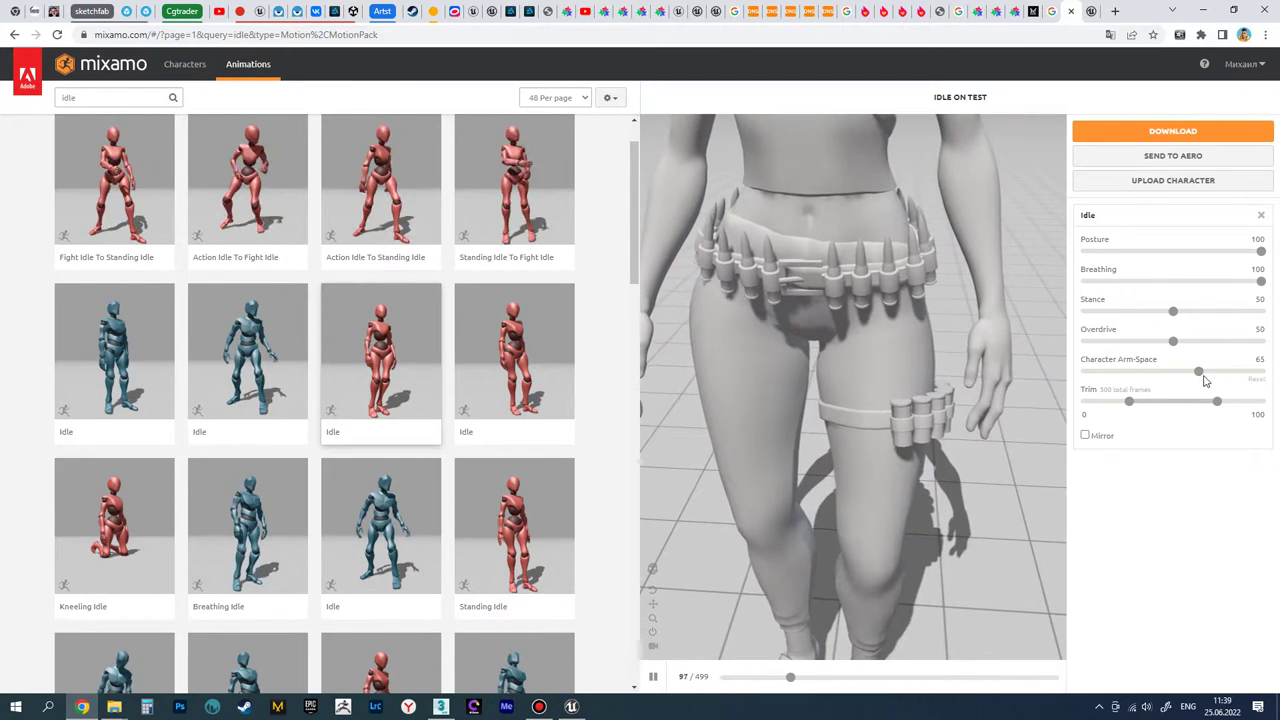
{"action": "left_click_drag", "start_coordinate": [1199, 373], "coordinate": [1191, 373]}
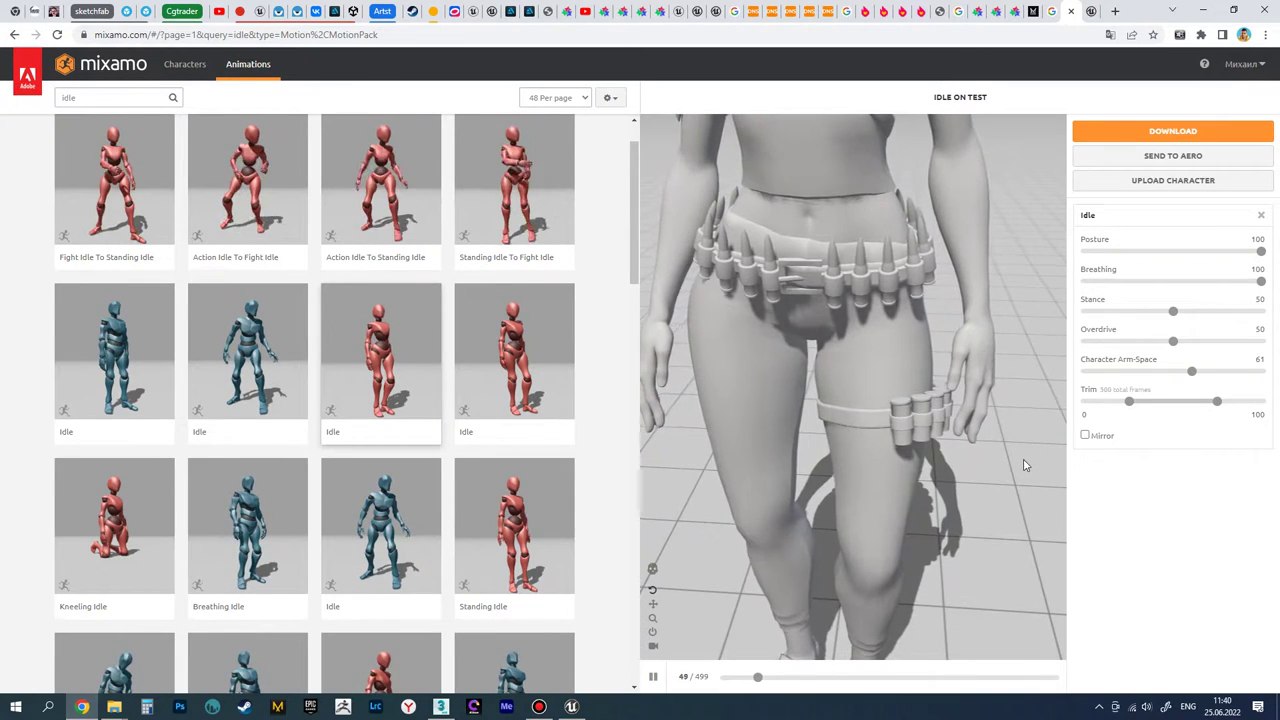
{"action": "left_click_drag", "start_coordinate": [1003, 451], "coordinate": [960, 449]}
{"action": "scroll", "coordinate": [998, 436], "scroll_direction": "down", "scroll_amount": 5}
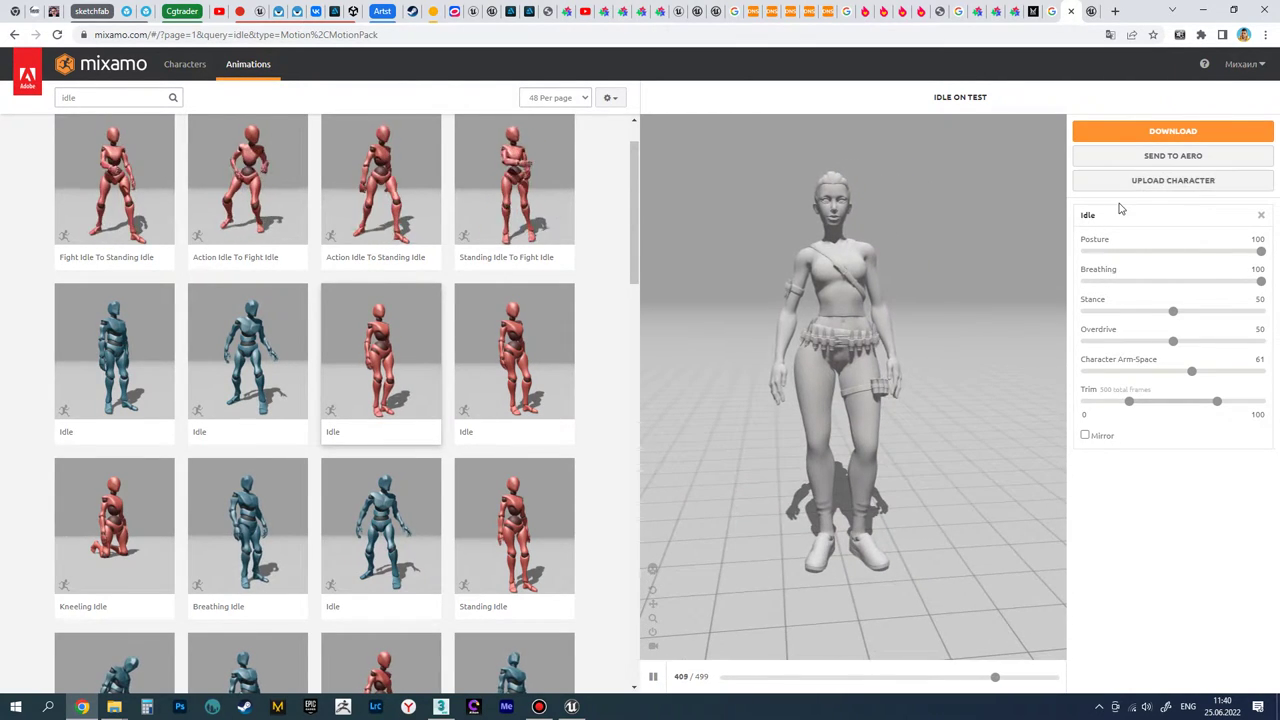
{"action": "left_click", "coordinate": [1170, 133]}
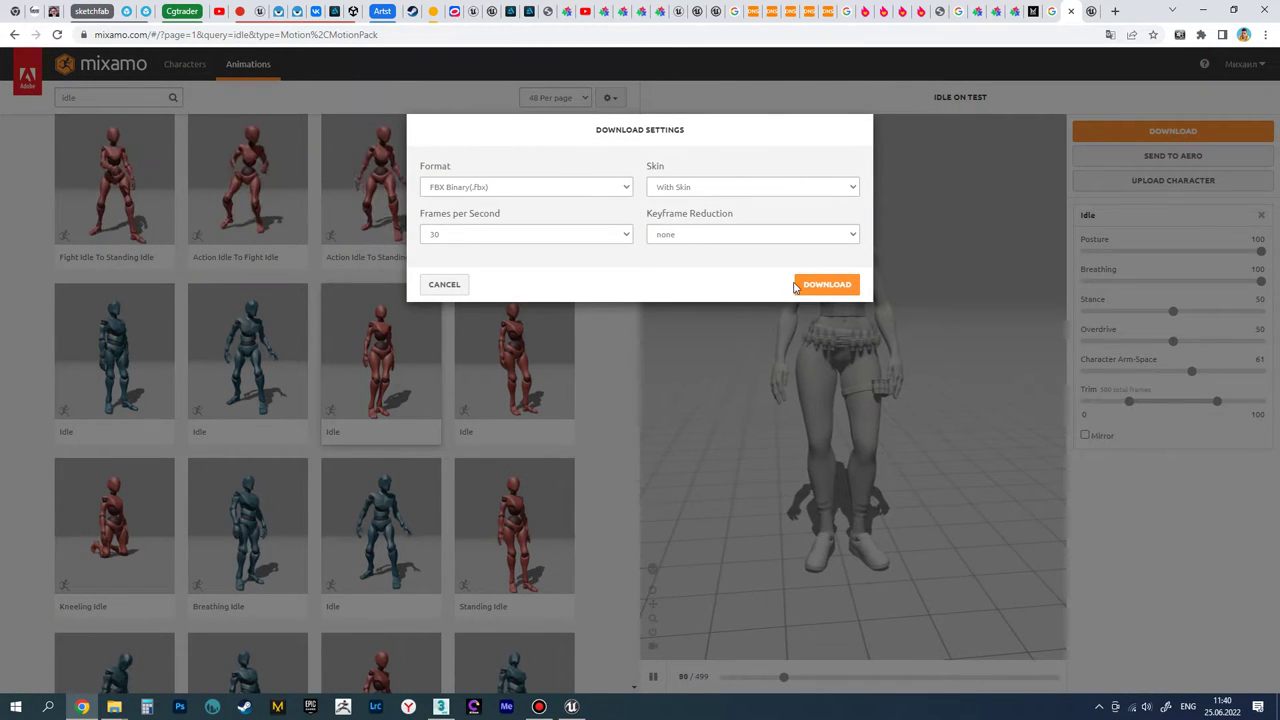
{"action": "left_click", "coordinate": [829, 286]}
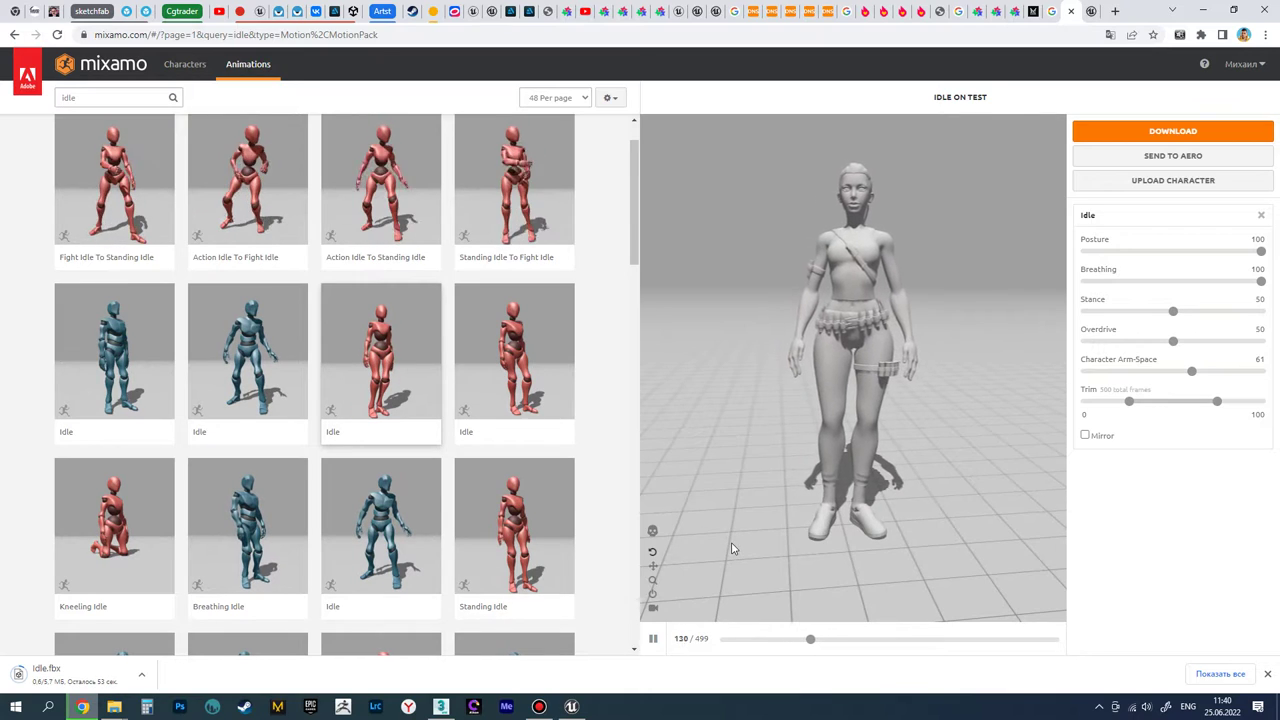
- Replace the animation search term with "run"
{"action": "left_click", "coordinate": [106, 96]}
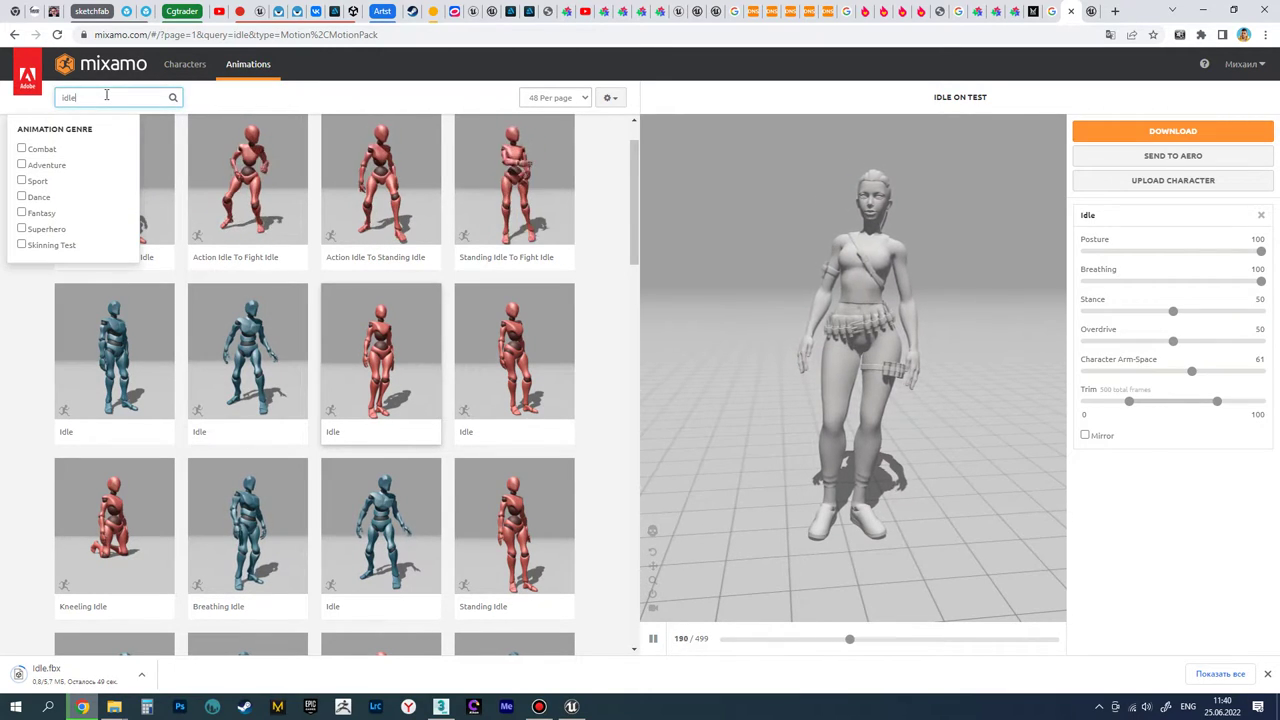
{"action": "key", "text": "BackSpace"}
{"action": "key", "text": "BackSpace"}
{"action": "type", "text": "run"}
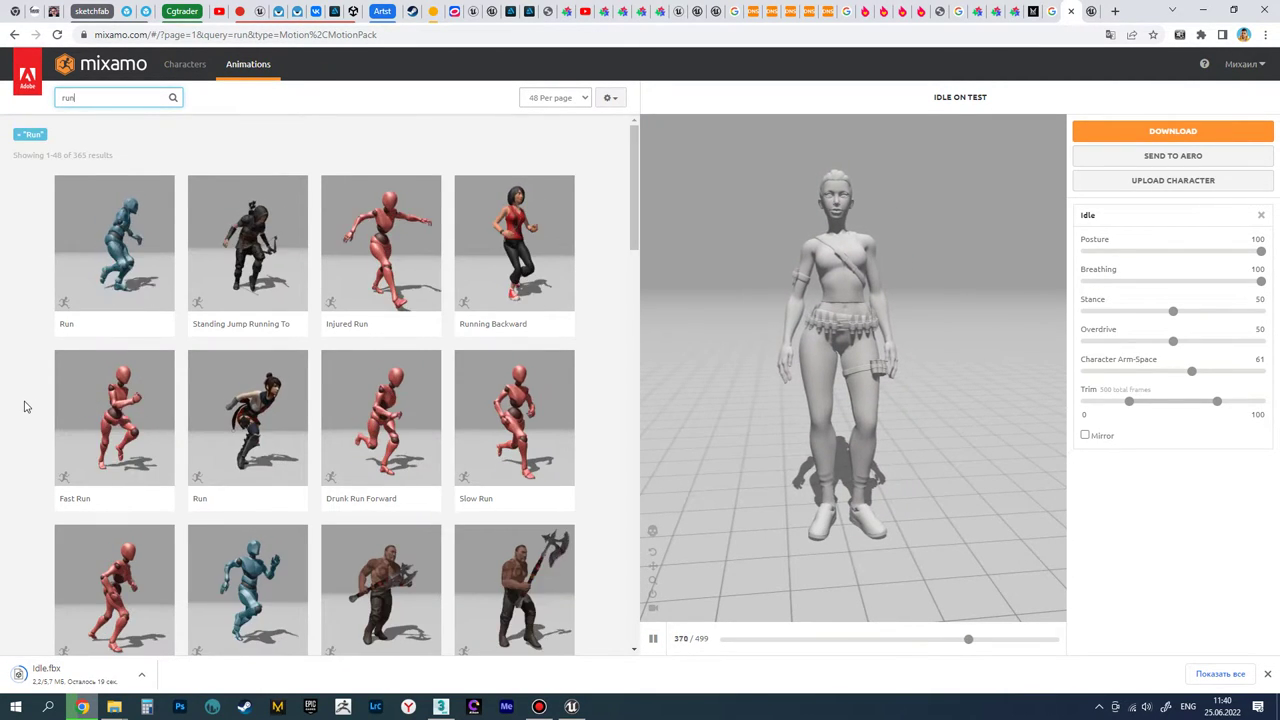
- Try the Injured Run animation on the character with In Place enabled, viewing it from several angles
{"action": "left_click", "coordinate": [367, 273]}
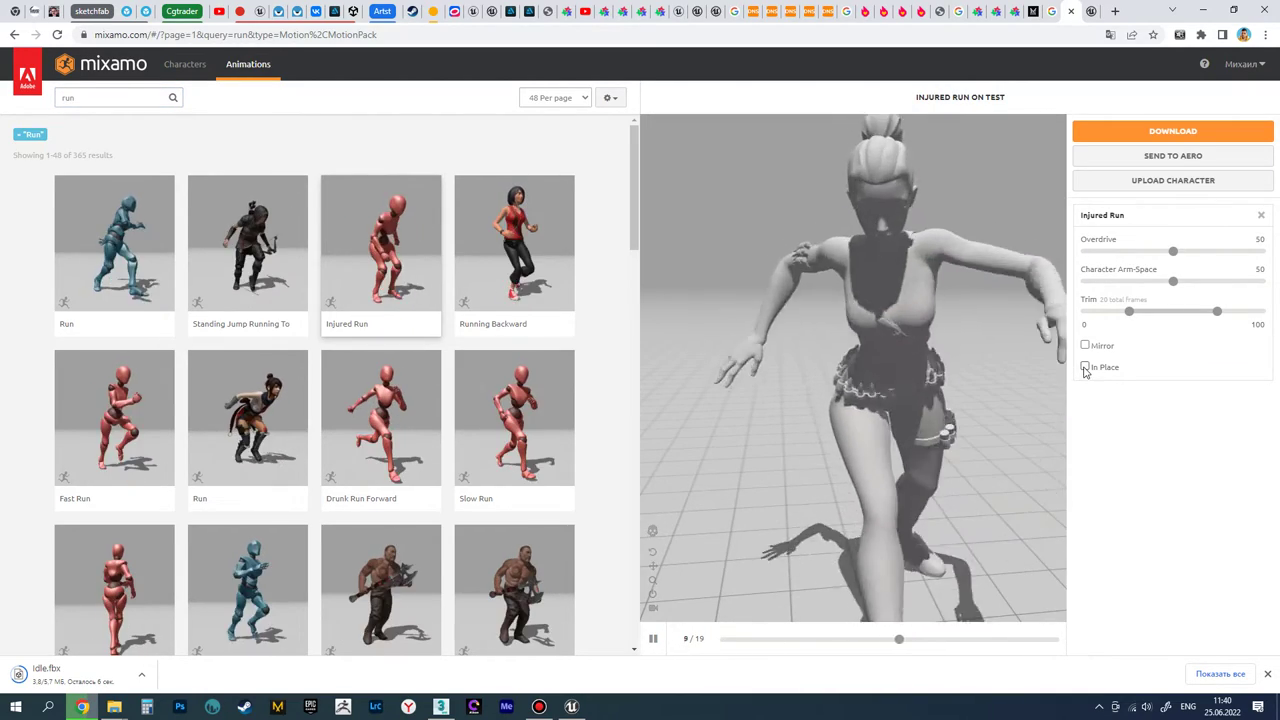
{"action": "left_click", "coordinate": [1085, 367]}
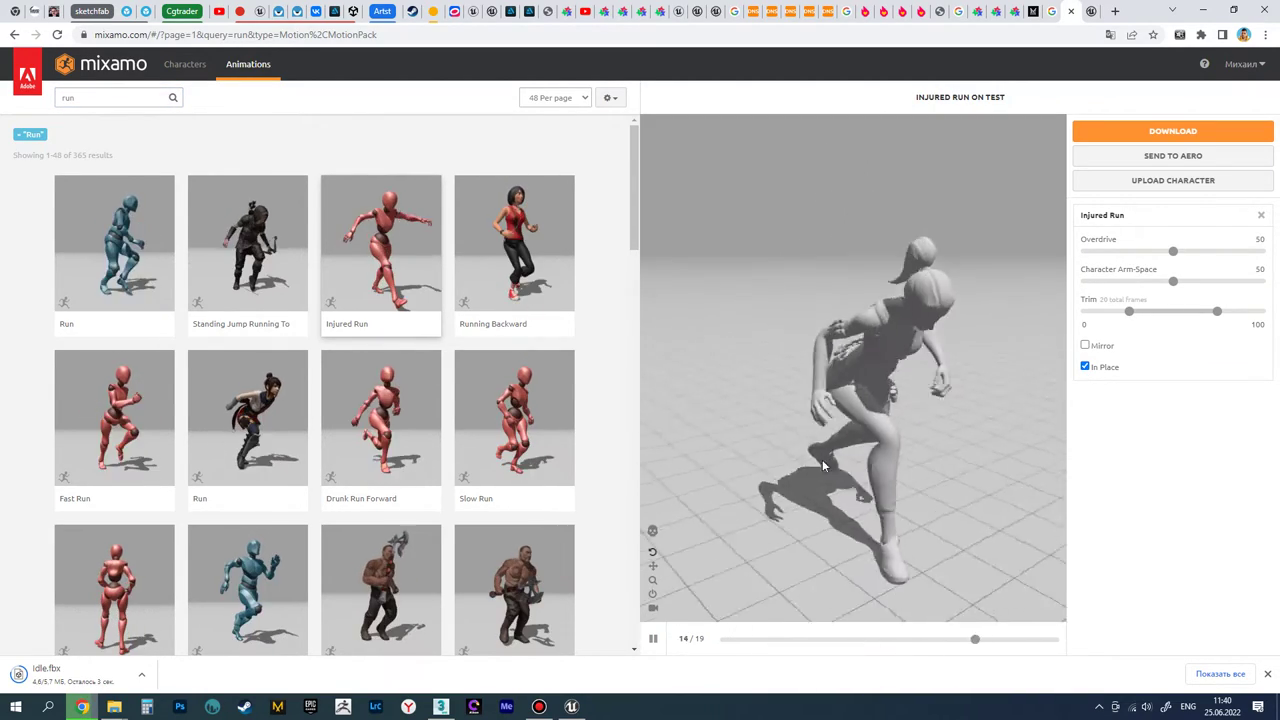
{"action": "left_click_drag", "start_coordinate": [822, 465], "coordinate": [966, 471]}
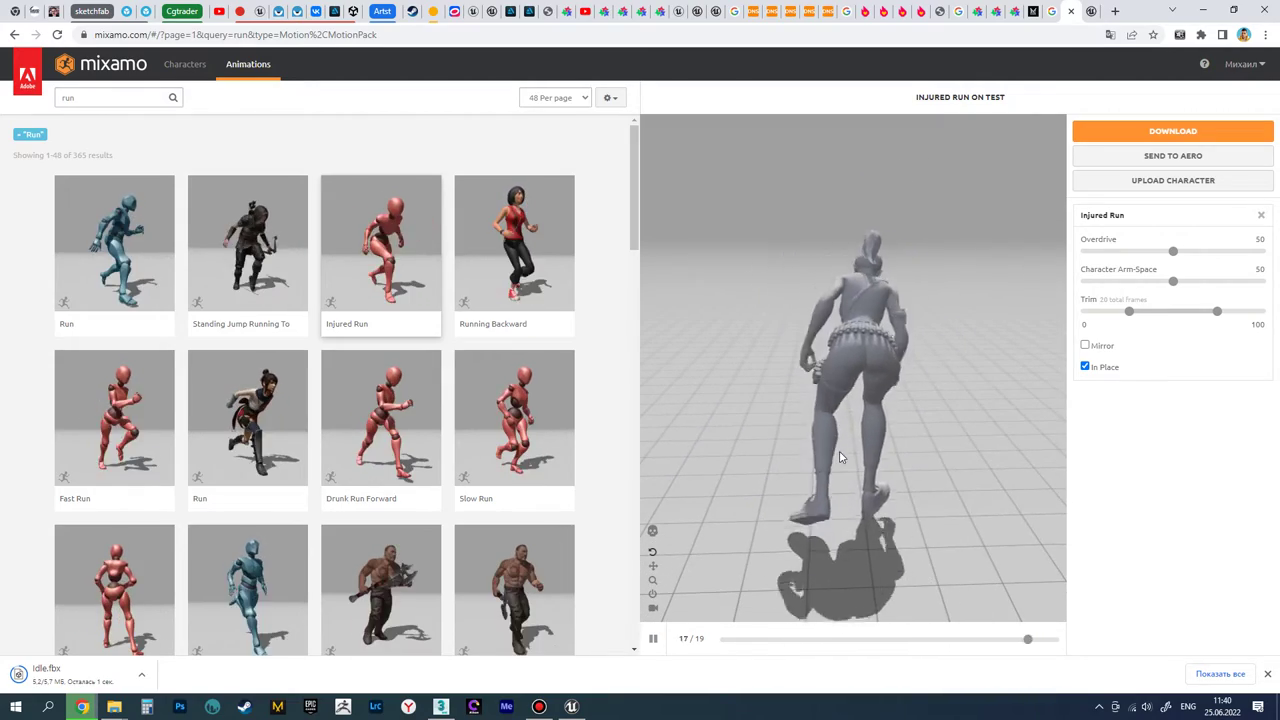
{"action": "left_click_drag", "start_coordinate": [840, 457], "coordinate": [978, 402]}
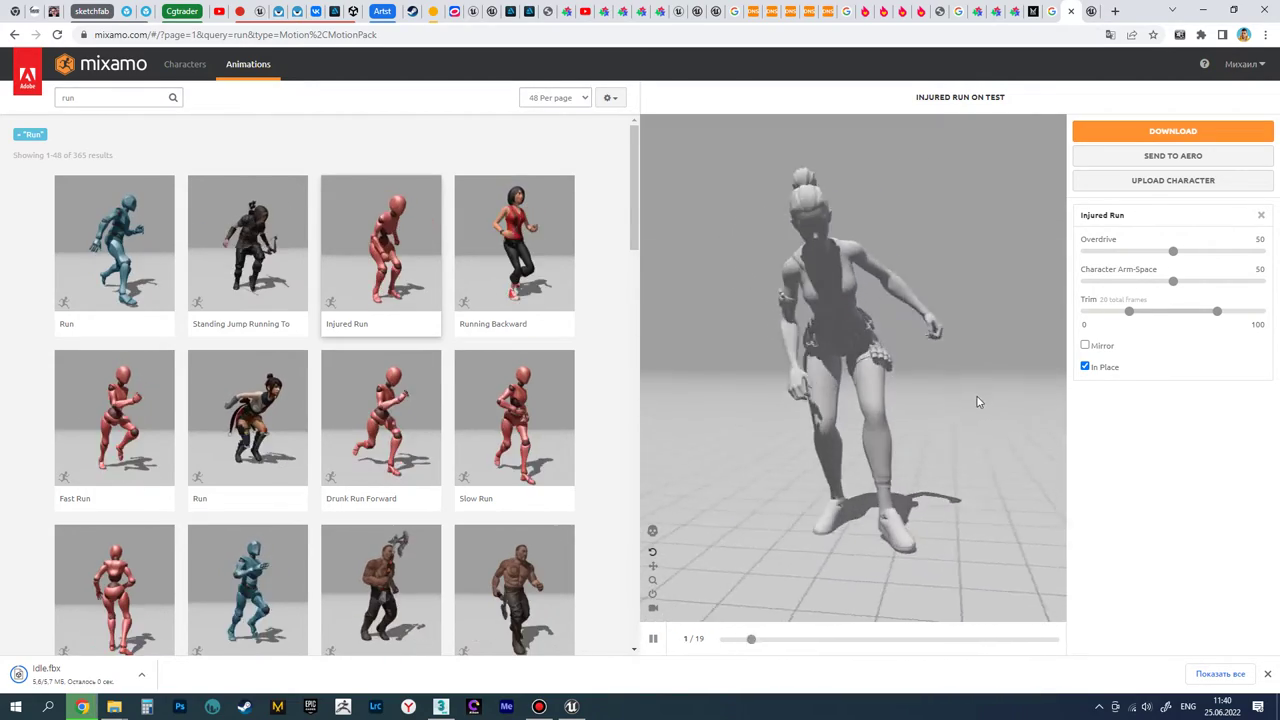
- Apply the Slow Run animation to the character and enable In Place
{"action": "left_click", "coordinate": [463, 442]}
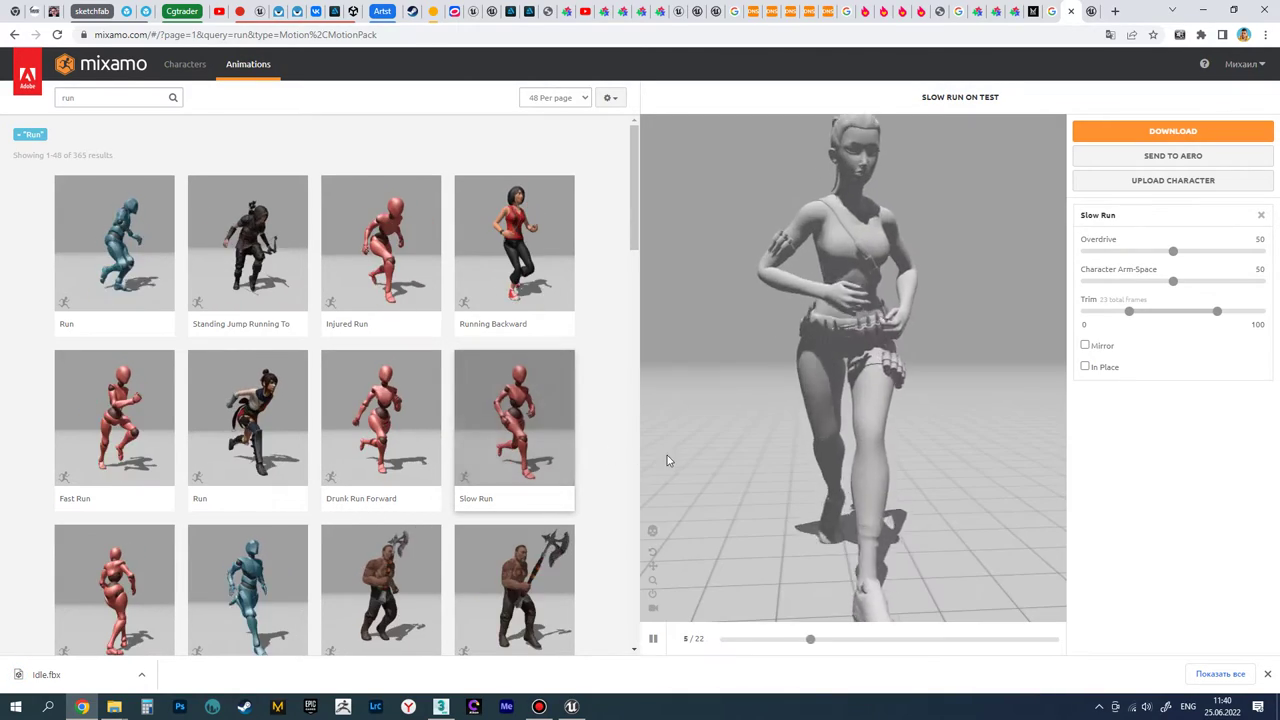
{"action": "left_click", "coordinate": [1085, 366]}
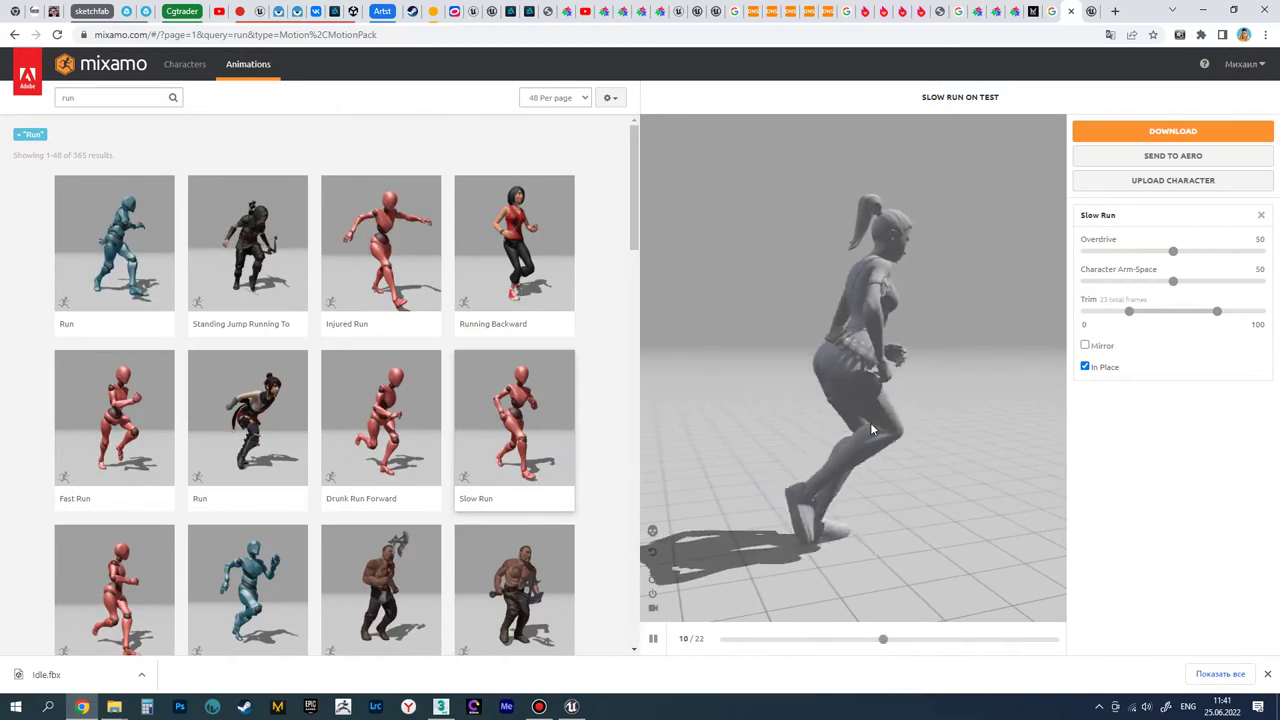
{"action": "left_click_drag", "start_coordinate": [871, 428], "coordinate": [896, 457]}
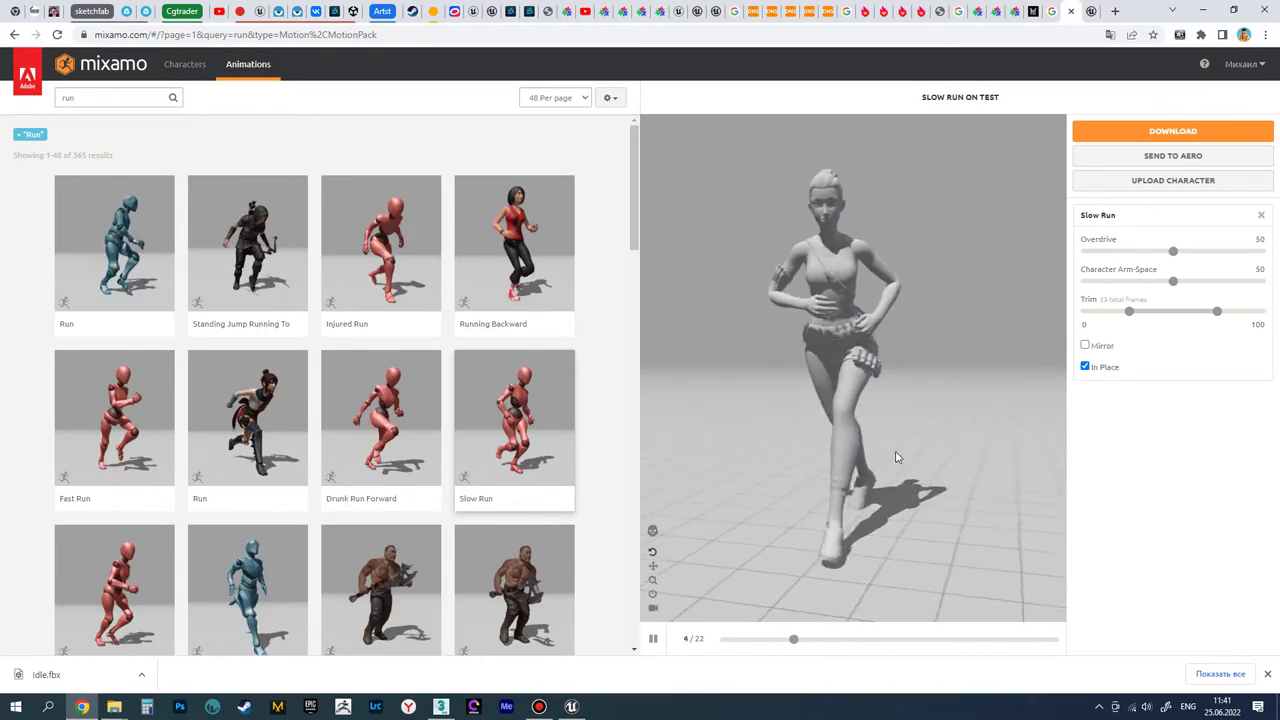
- Set Slow Run's Character Arm-Space to 62 and download it as FBX Binary with skin at 30 frames per second
{"action": "left_click_drag", "start_coordinate": [1174, 284], "coordinate": [1189, 285]}
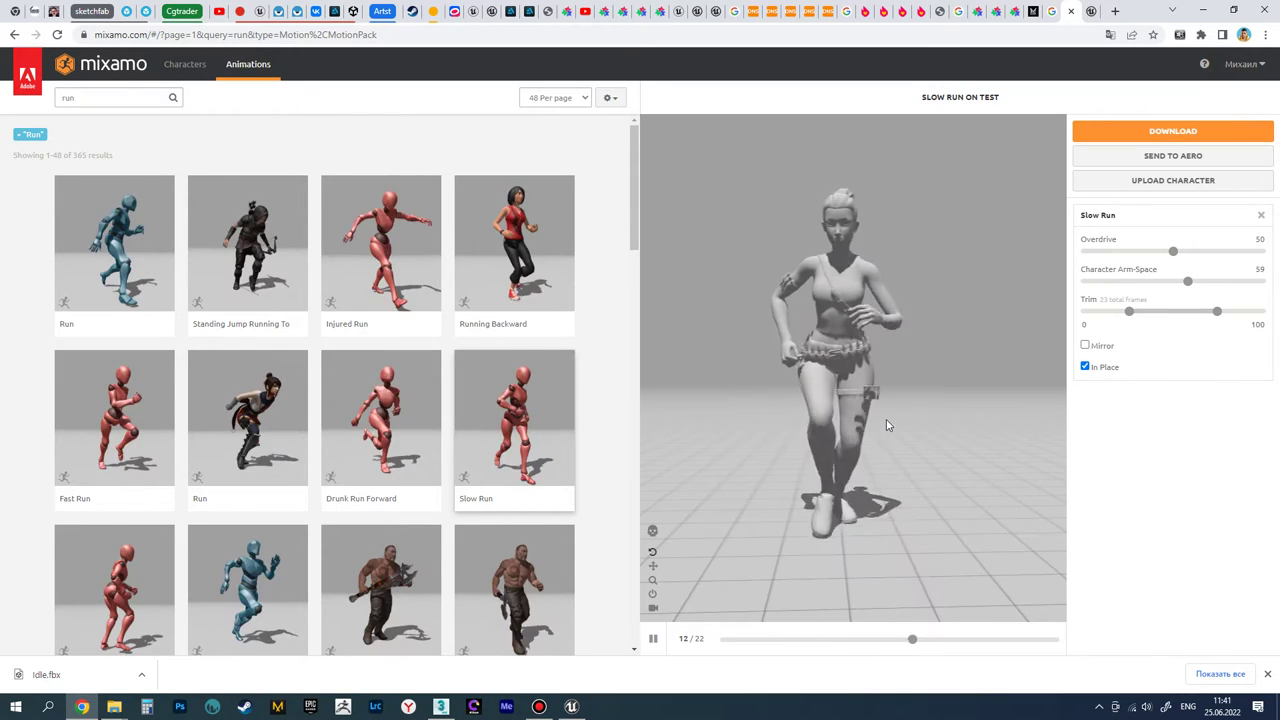
{"action": "left_click_drag", "start_coordinate": [1188, 283], "coordinate": [1193, 283]}
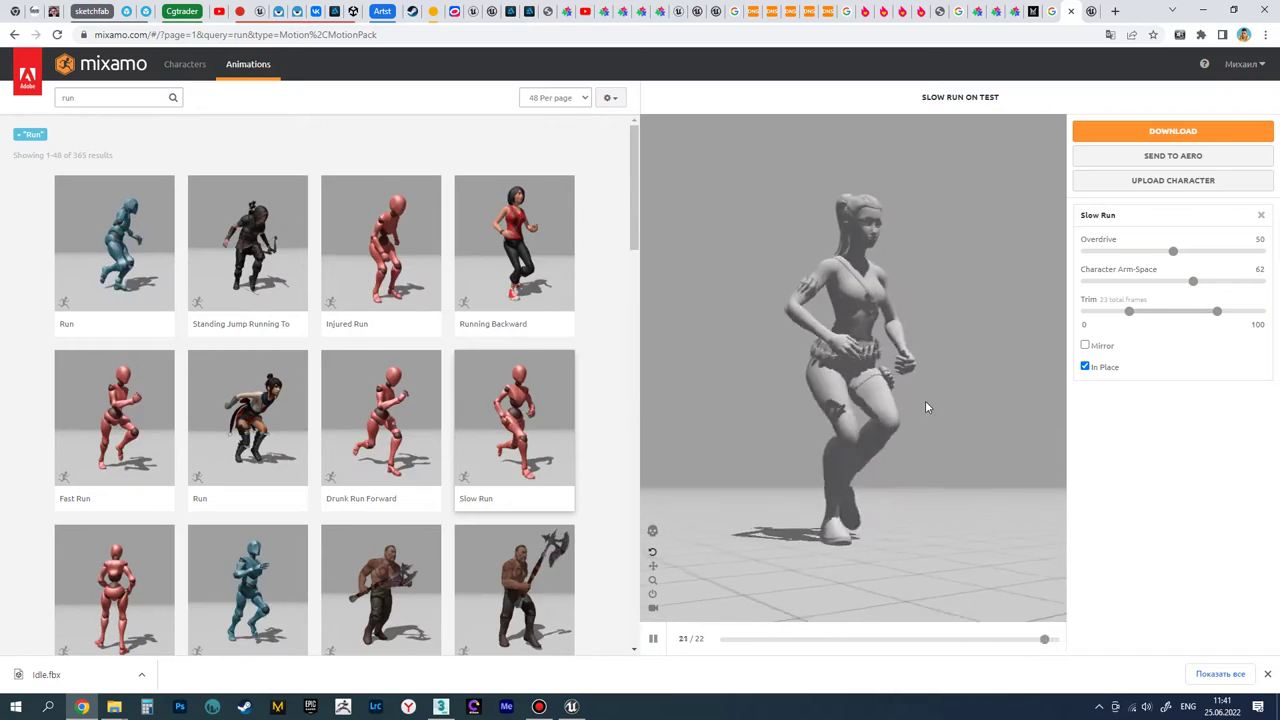
{"action": "left_click", "coordinate": [1165, 131]}
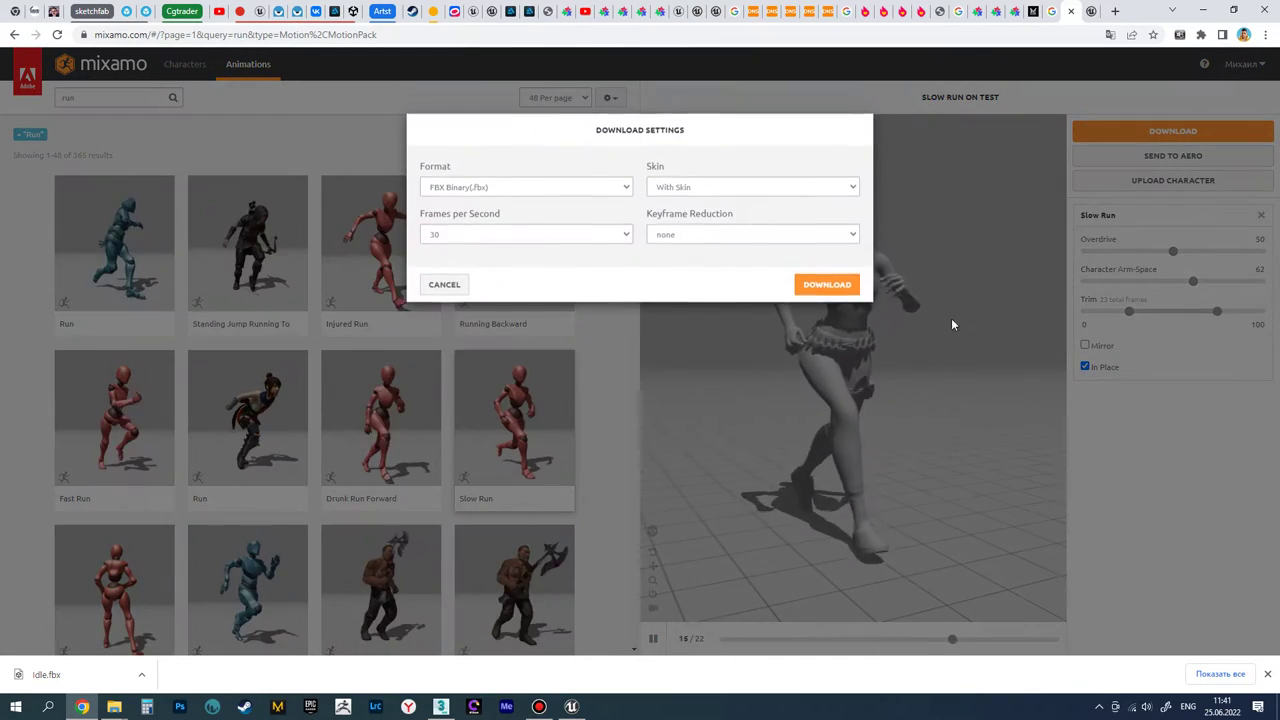
{"action": "left_click", "coordinate": [827, 284]}
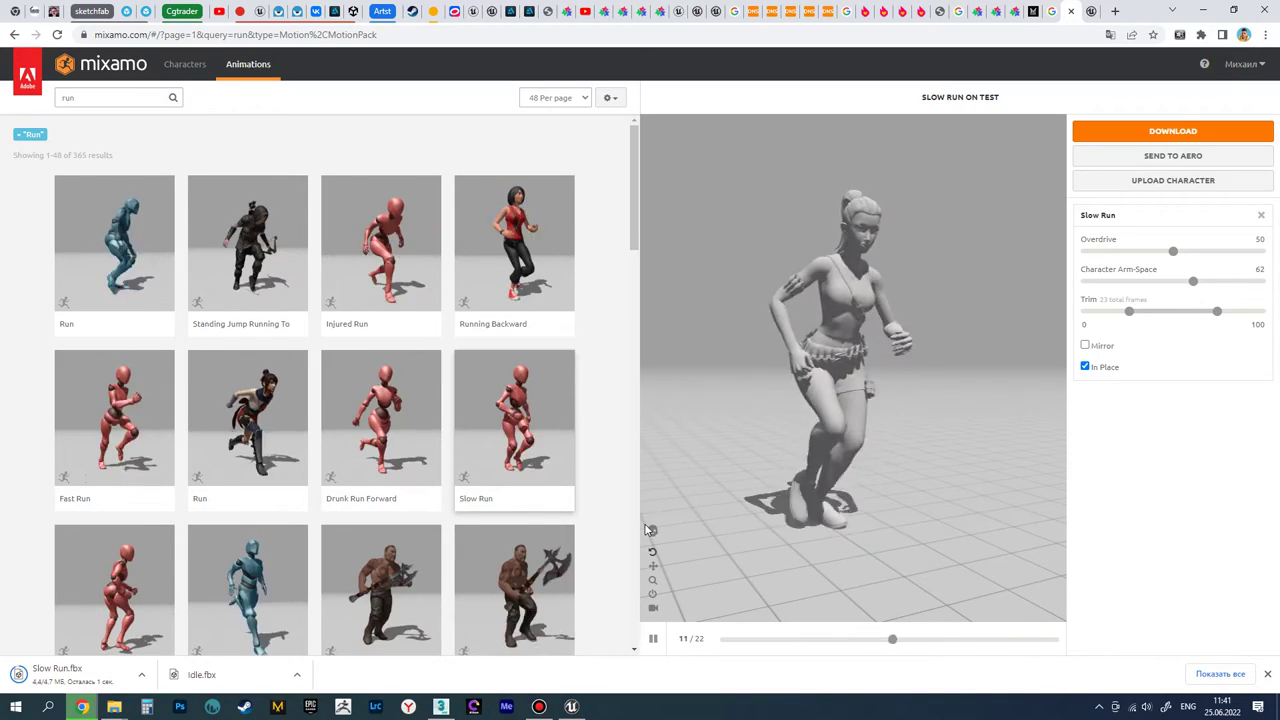
- Switch to Unreal Engine and bring the downloaded Idle.fbx into the StylizedFemale_02 test folder
{"action": "left_click", "coordinate": [571, 707]}
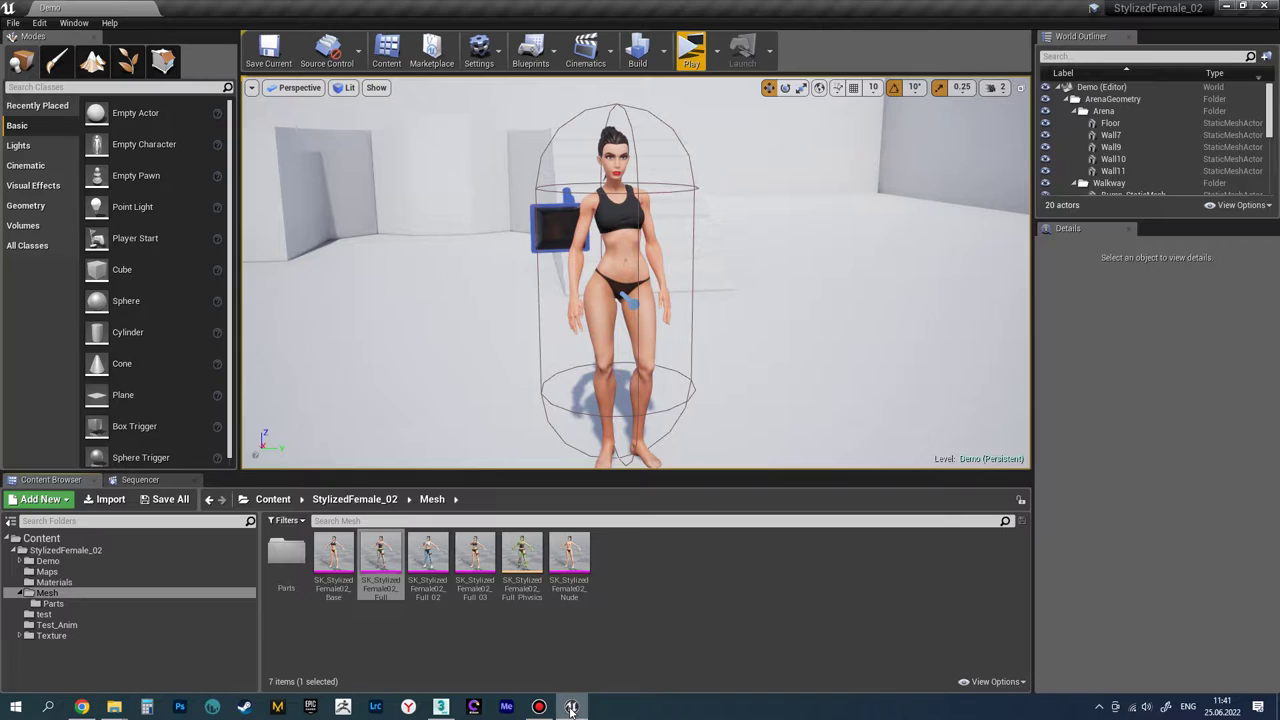
{"action": "left_click", "coordinate": [68, 613]}
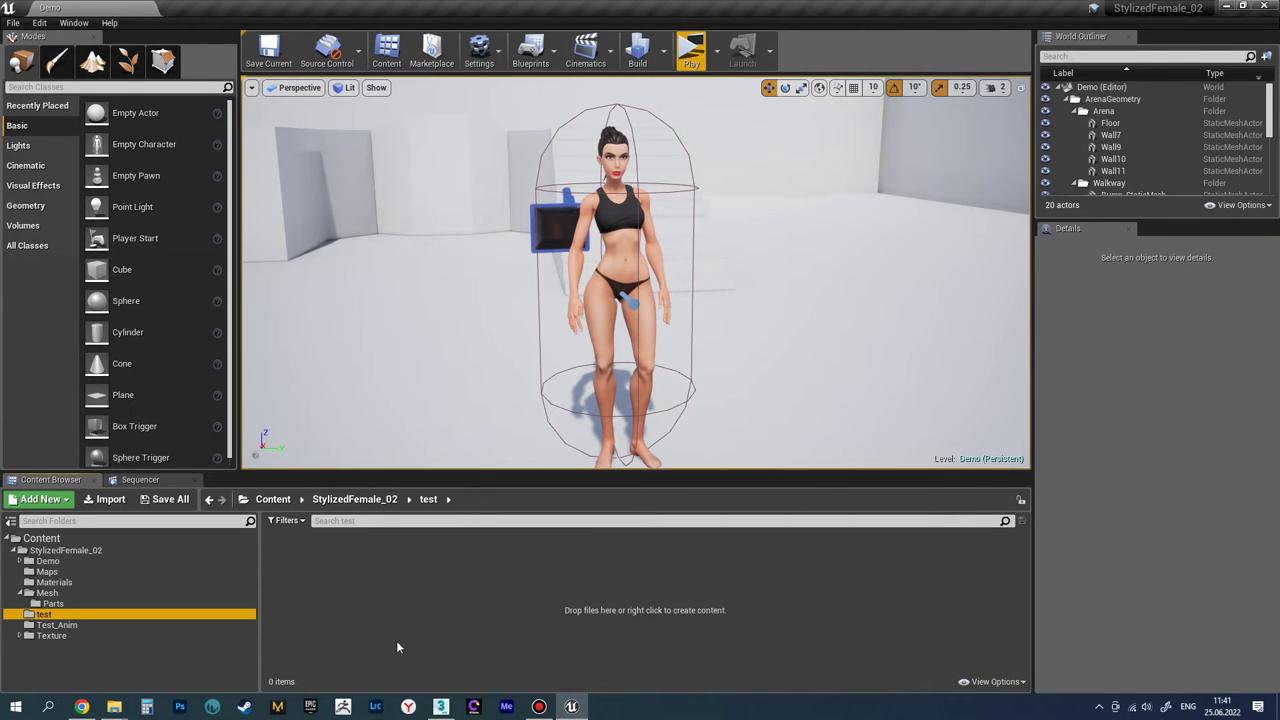
{"action": "mouse_move", "coordinate": [114, 707]}
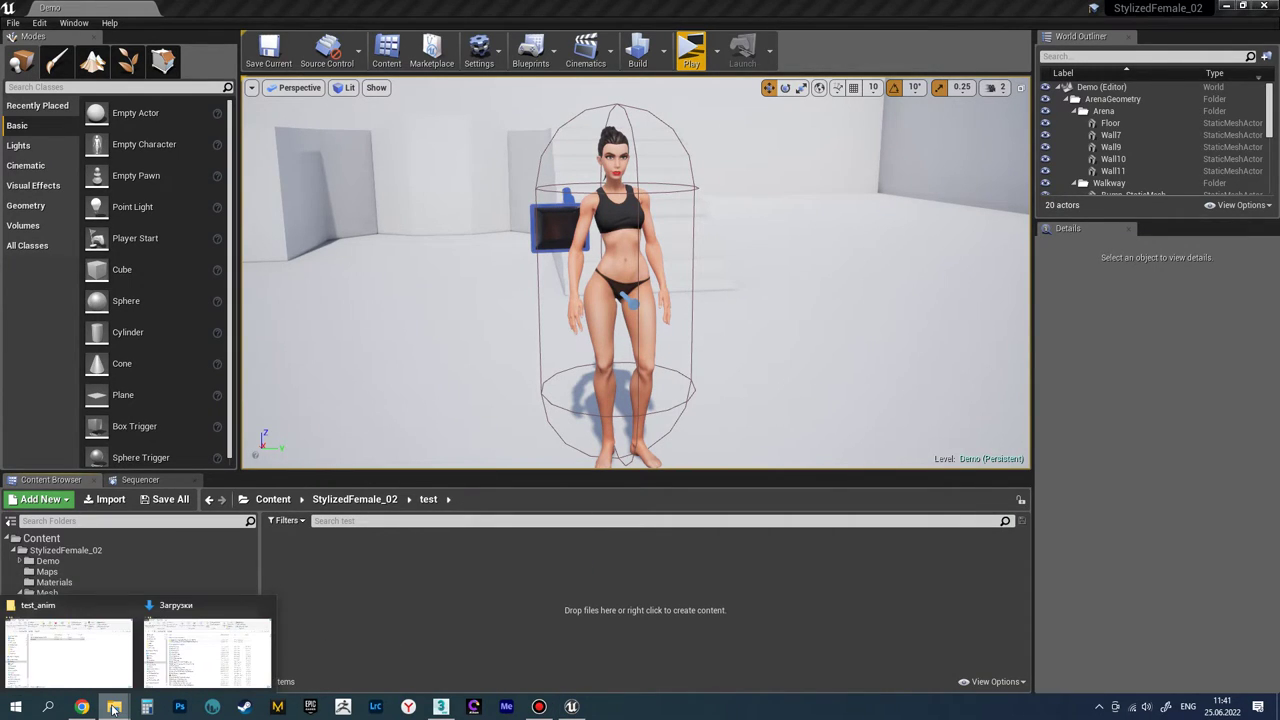
{"action": "left_click", "coordinate": [208, 650]}
{"action": "left_click", "coordinate": [540, 324]}
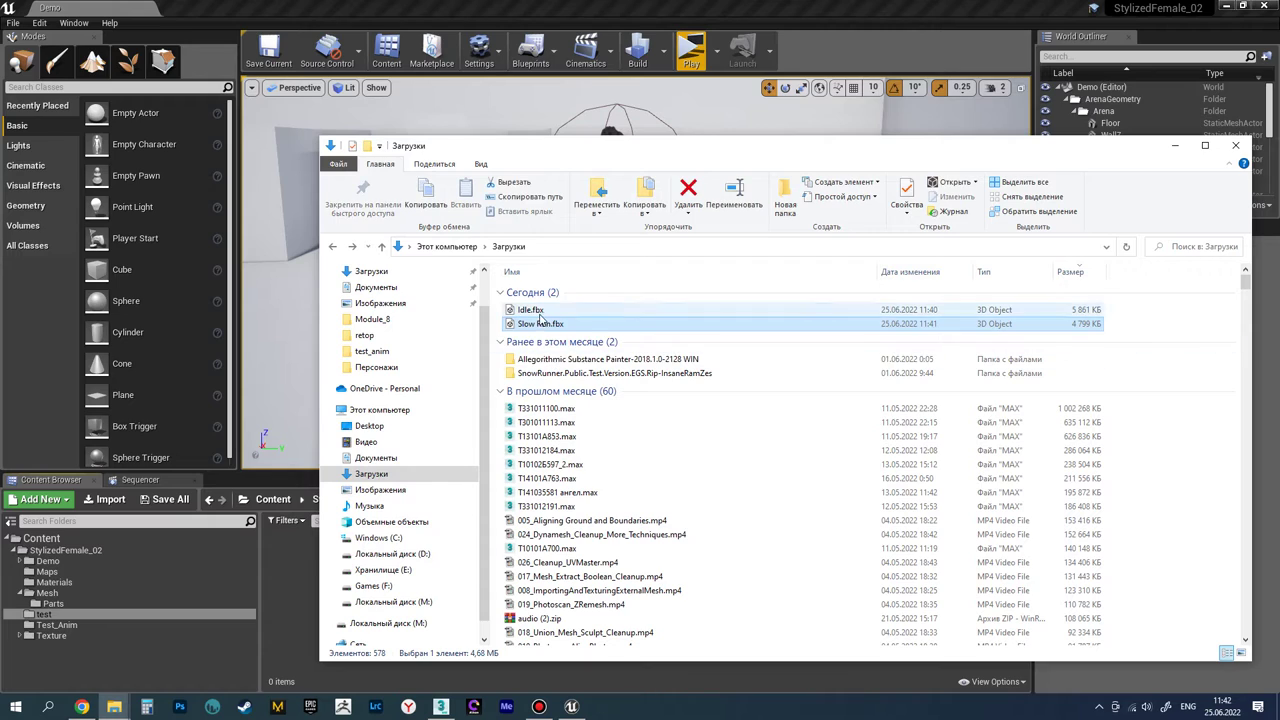
{"action": "left_click_drag", "start_coordinate": [530, 310], "coordinate": [286, 573]}
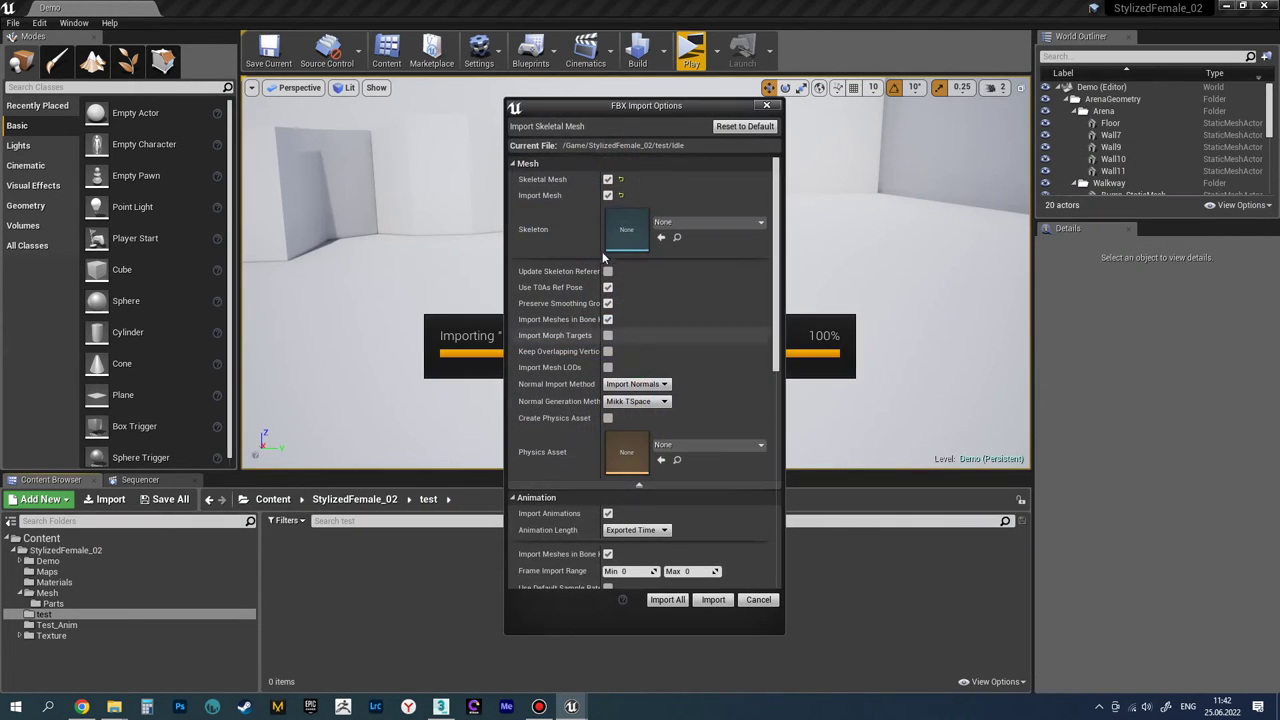
- Import Idle as an animation only, with UE4_Mannequin_Skeleton as skeleton and Import Mesh disabled
{"action": "left_click", "coordinate": [674, 224]}
{"action": "left_click", "coordinate": [720, 326]}
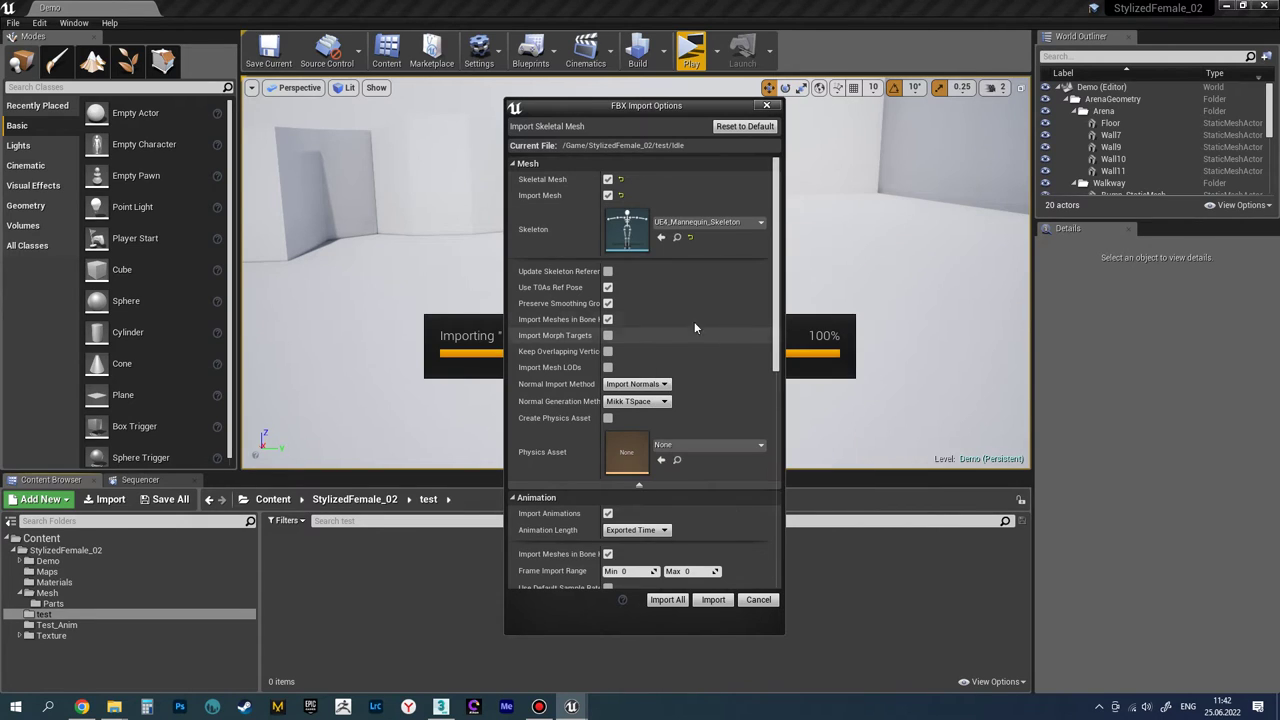
{"action": "left_click", "coordinate": [607, 195]}
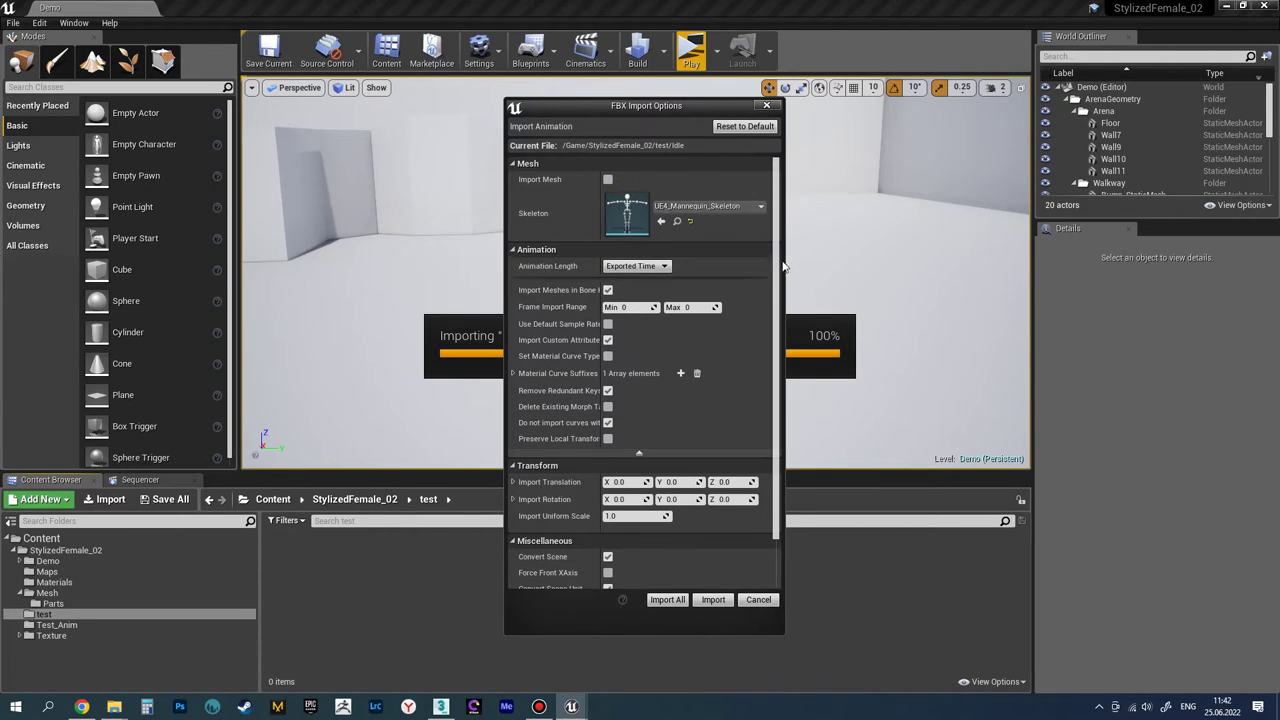
{"action": "scroll", "coordinate": [775, 278], "scroll_direction": "down", "scroll_amount": 1}
{"action": "scroll", "coordinate": [775, 278], "scroll_direction": "down", "scroll_amount": 1}
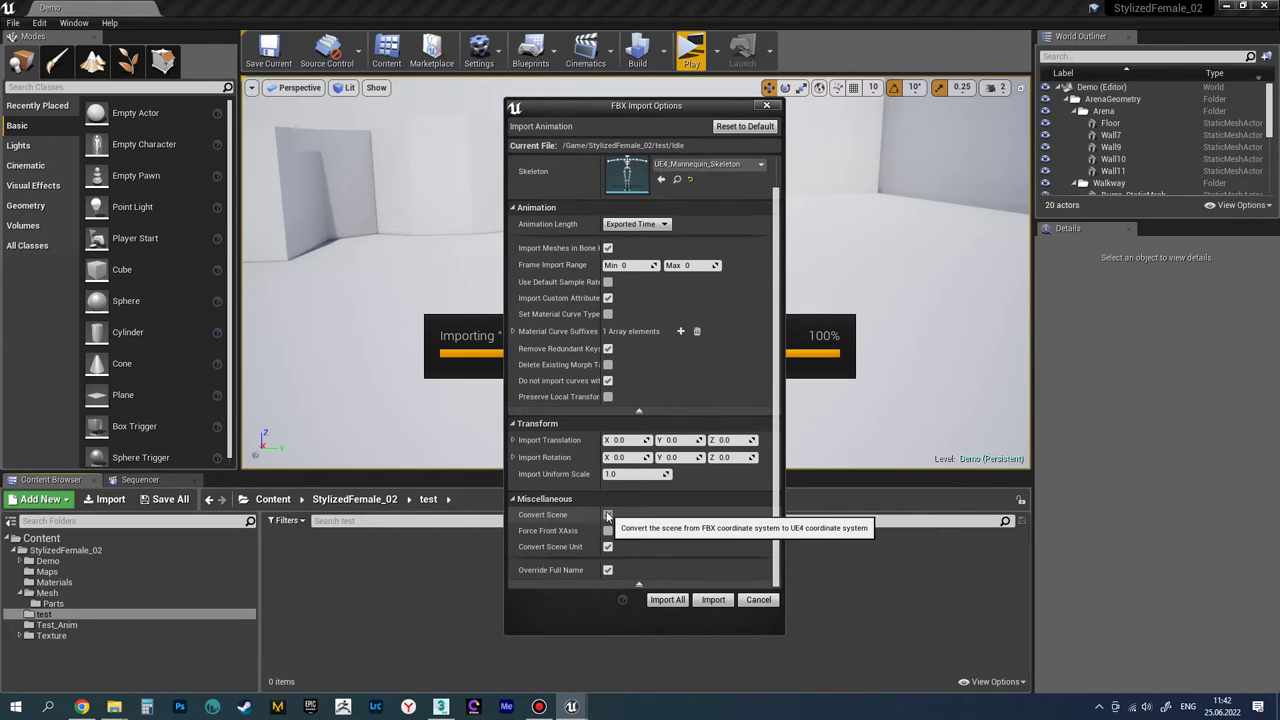
{"action": "left_click", "coordinate": [712, 600]}
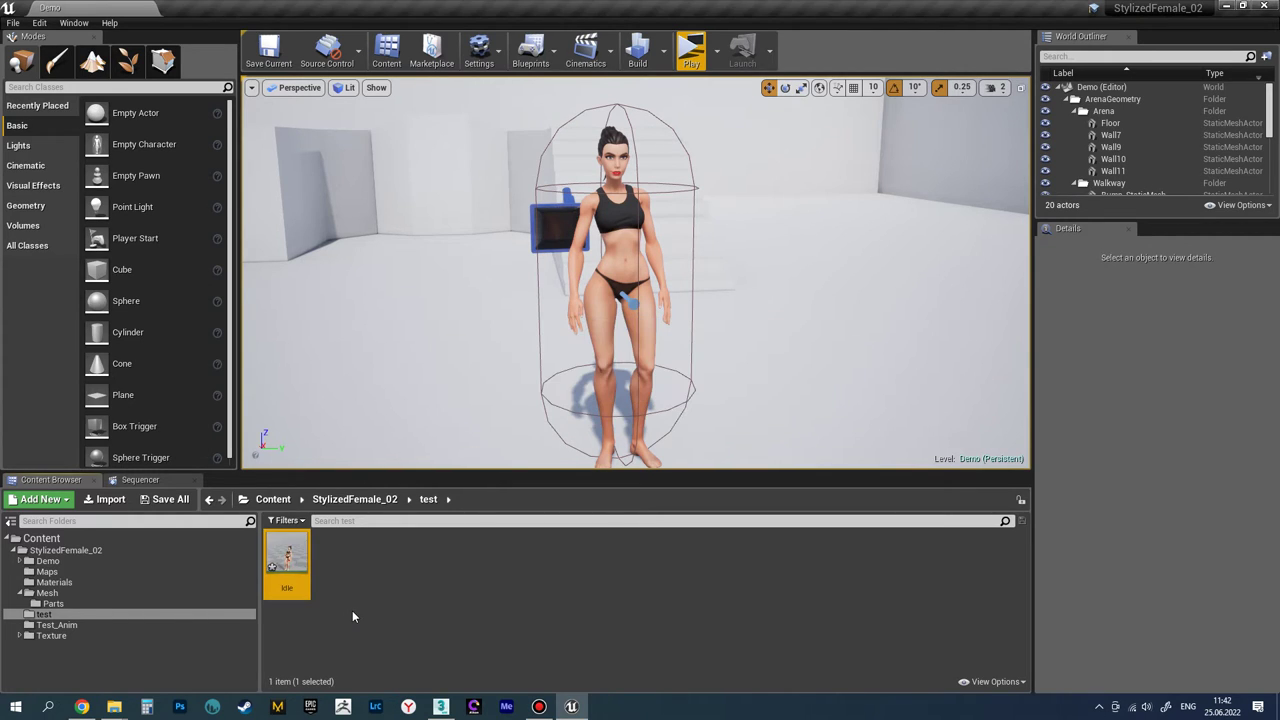
- Preview the imported Idle animation on the character up close and close its editor
{"action": "double_click", "coordinate": [287, 555]}
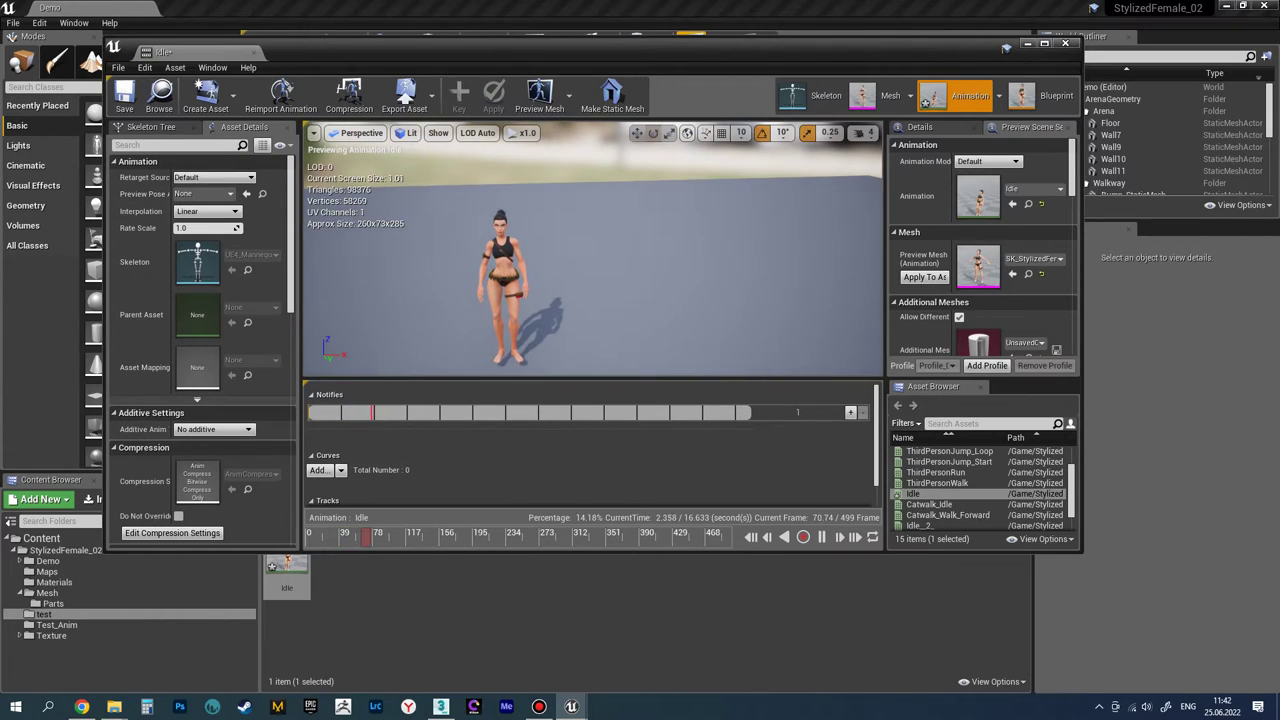
{"action": "left_click_drag", "start_coordinate": [600, 300], "coordinate": [605, 258]}
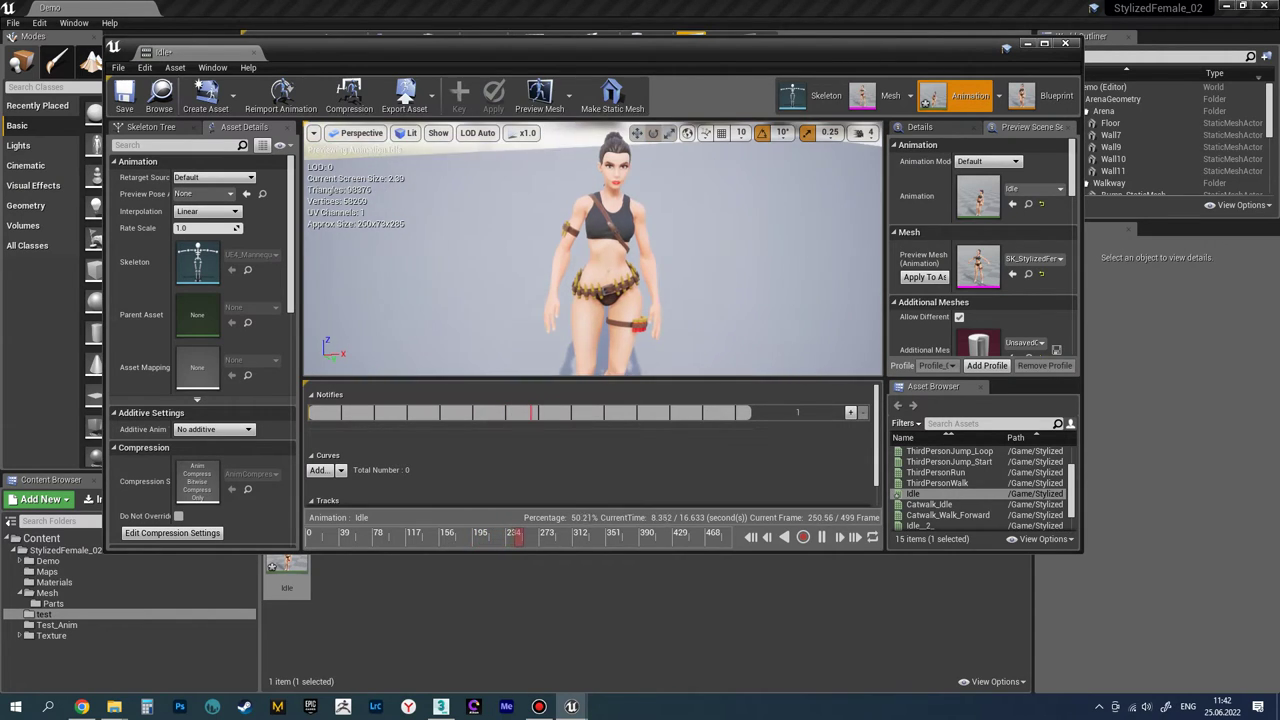
{"action": "left_click", "coordinate": [1065, 44]}
{"action": "left_click", "coordinate": [489, 565]}
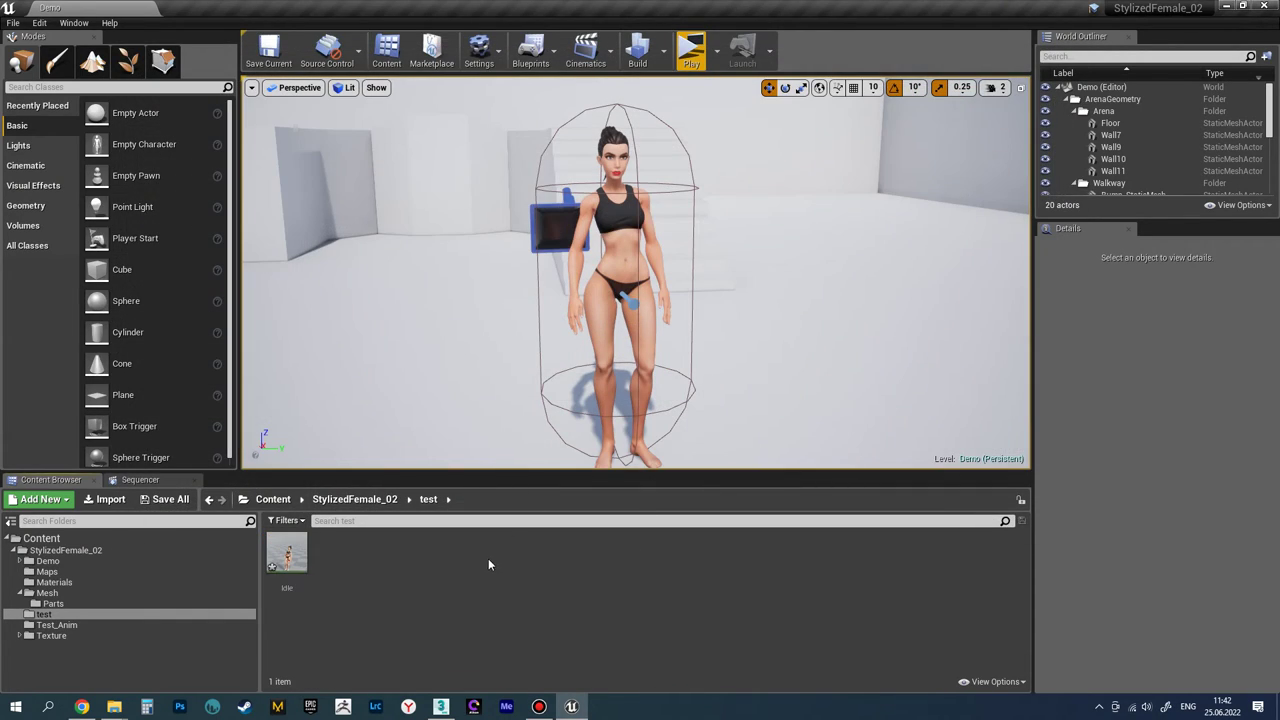
- Bring Slow Run.fbx from the downloads folder into the project's test folder
{"action": "mouse_move", "coordinate": [114, 706]}
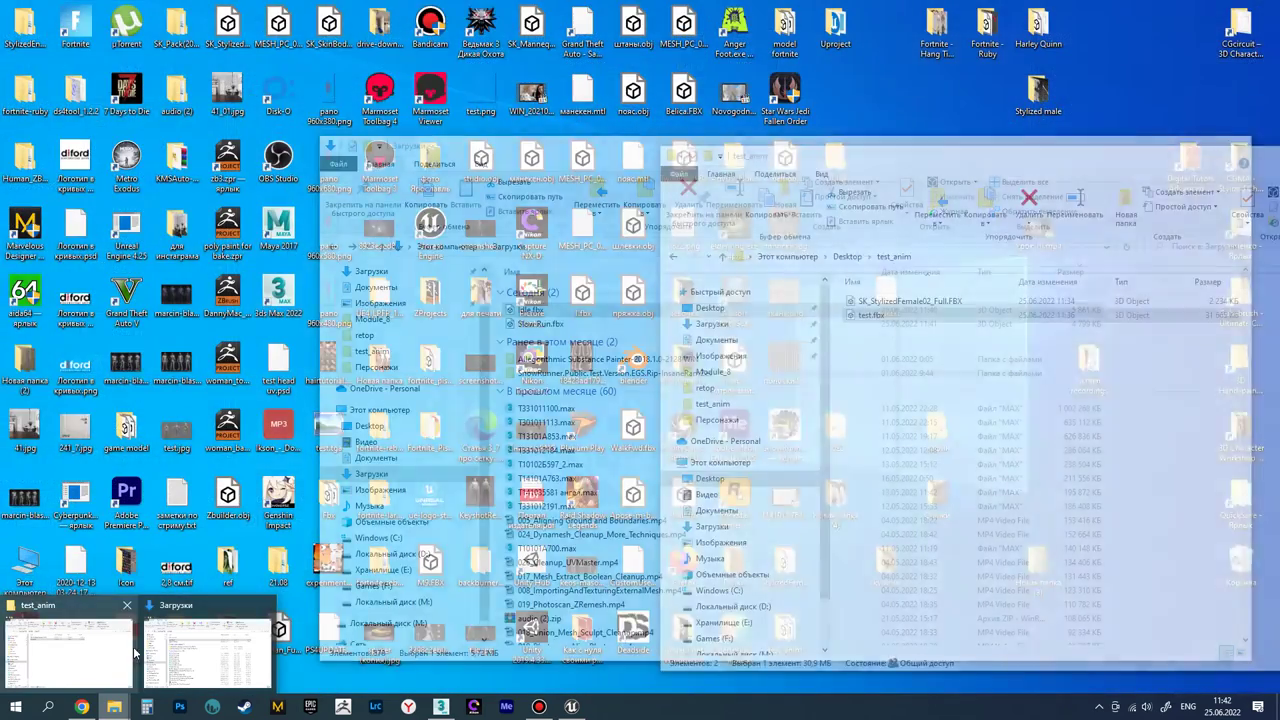
{"action": "left_click", "coordinate": [204, 650]}
{"action": "key", "text": "Down"}
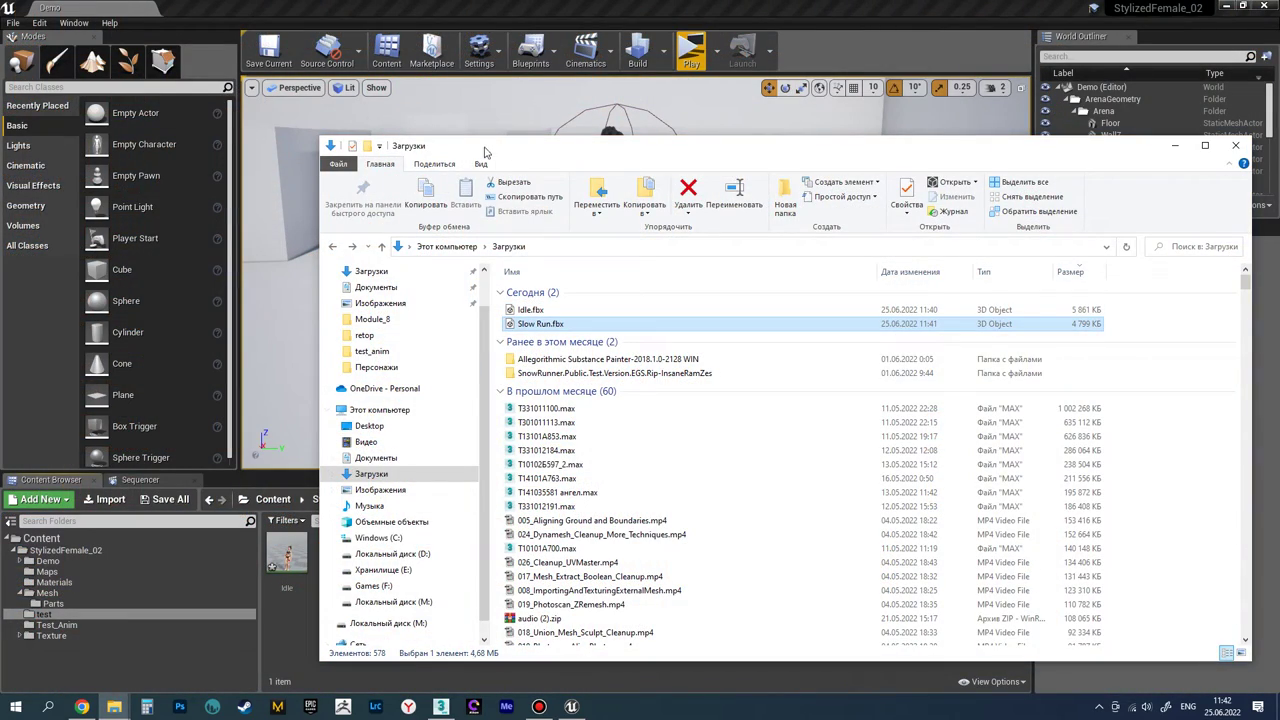
{"action": "left_click_drag", "start_coordinate": [485, 150], "coordinate": [815, 159]}
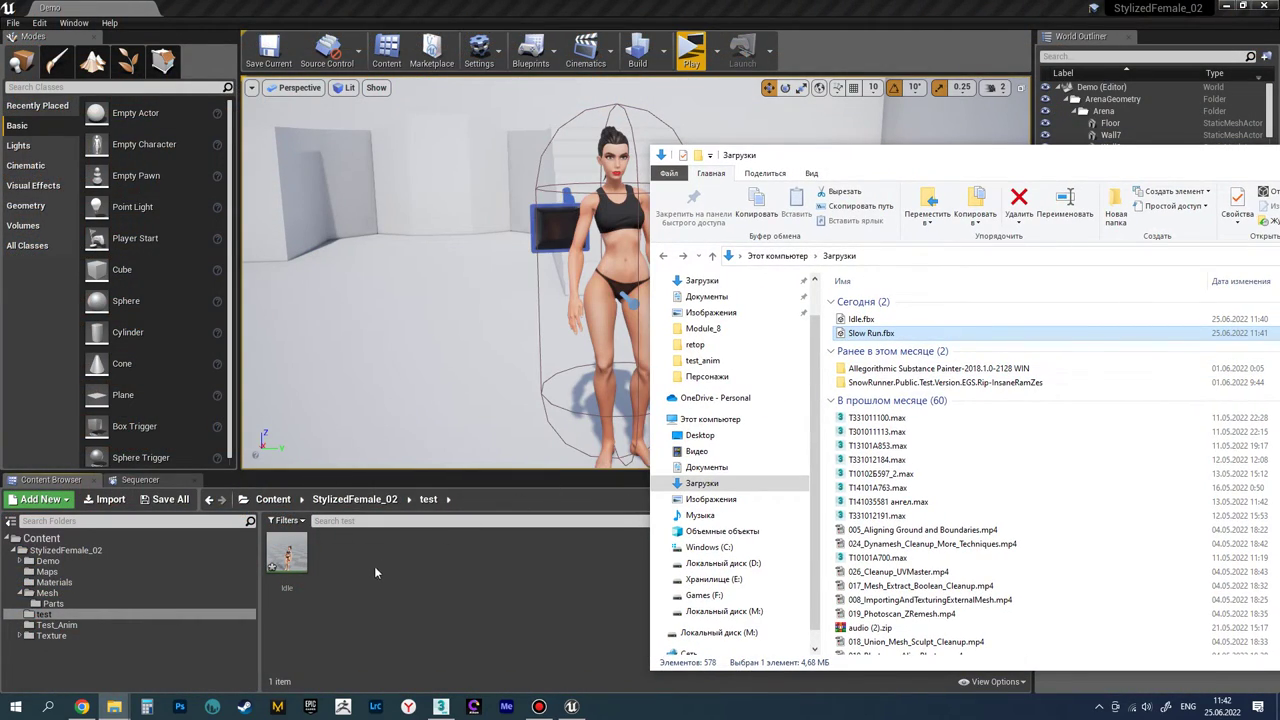
{"action": "left_click_drag", "start_coordinate": [354, 591], "coordinate": [353, 588]}
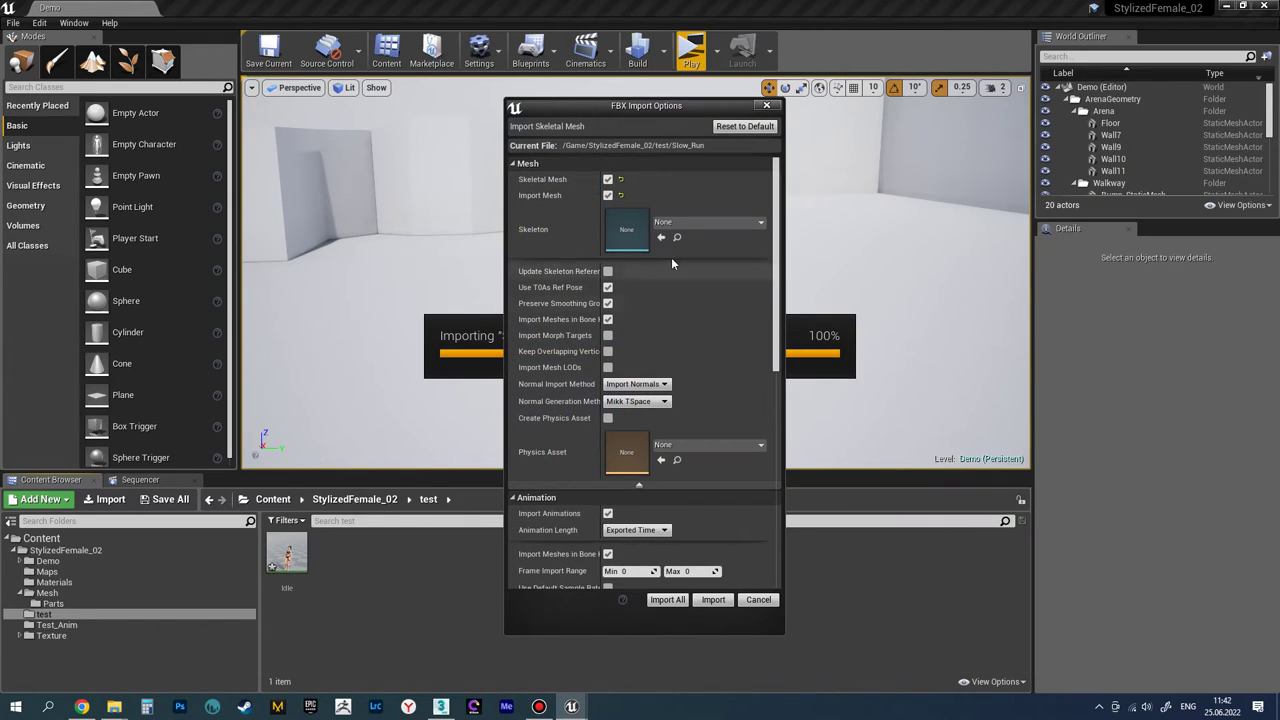
- Import Slow_Run without its mesh, assigning it to UE4_Mannequin_Skeleton
{"action": "left_click", "coordinate": [708, 222]}
{"action": "left_click", "coordinate": [736, 327]}
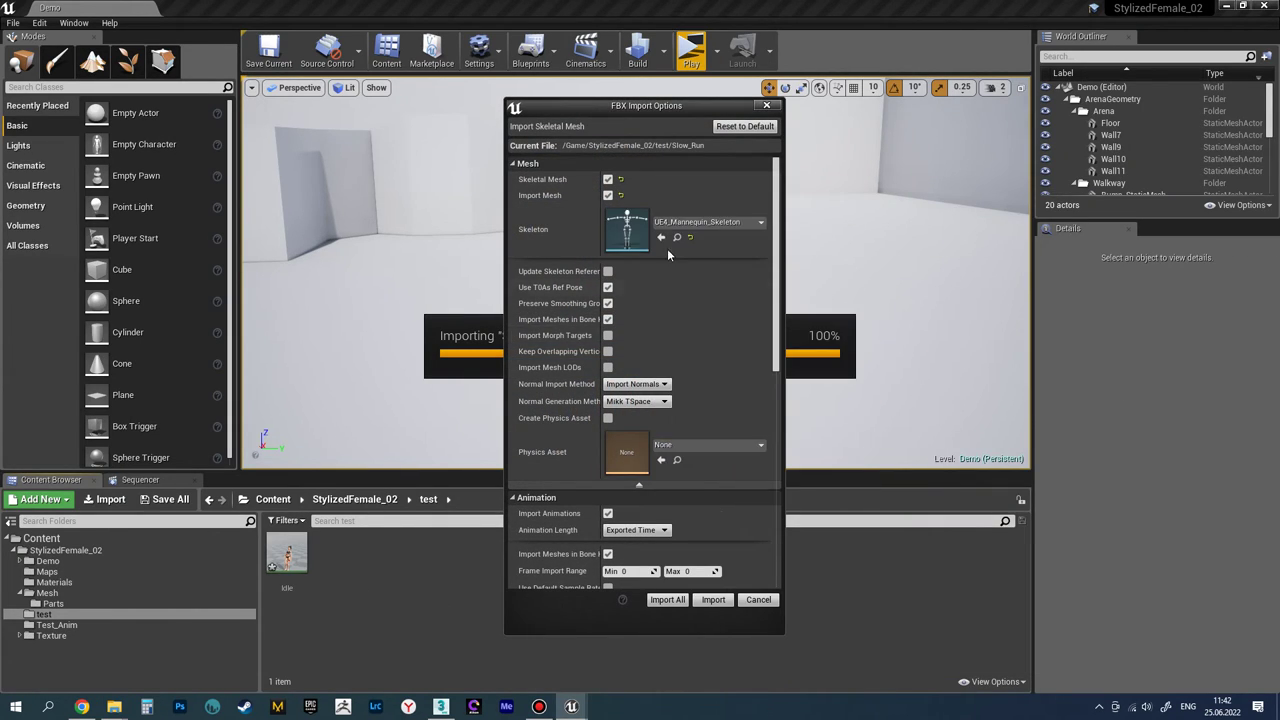
{"action": "left_click", "coordinate": [607, 195]}
{"action": "scroll", "coordinate": [701, 525], "scroll_direction": "down", "scroll_amount": 2}
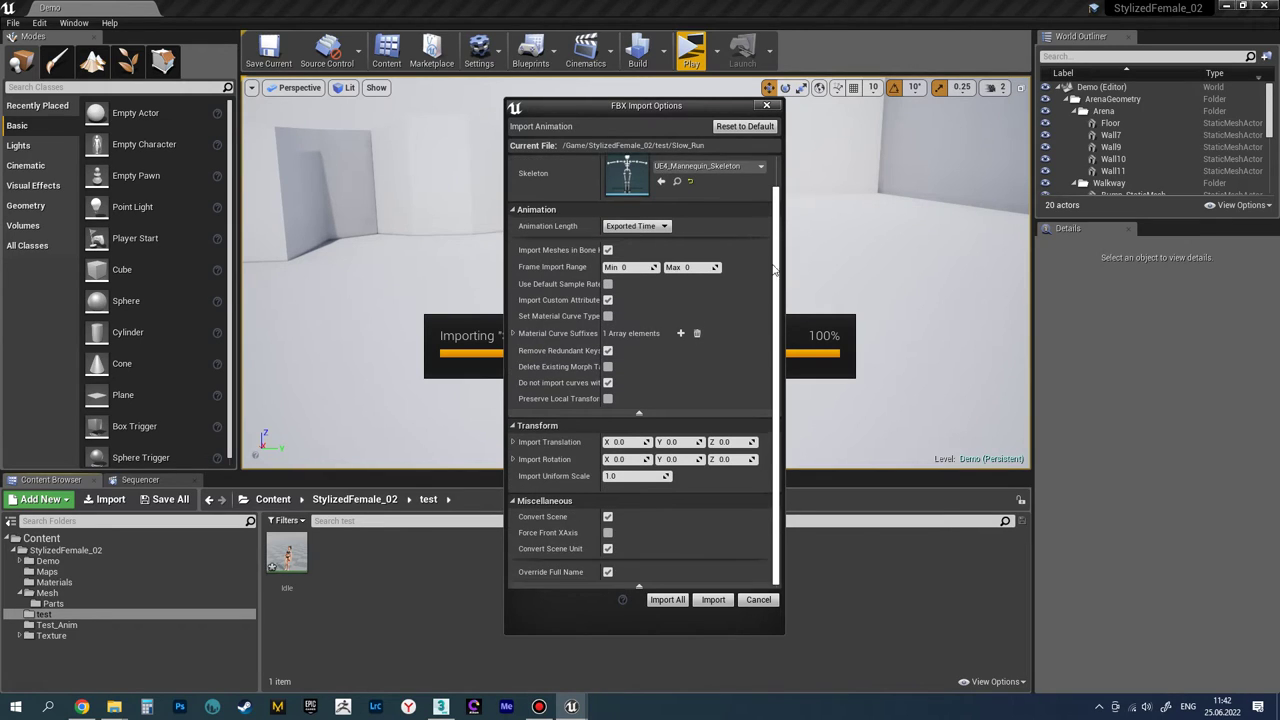
{"action": "left_click", "coordinate": [713, 600]}
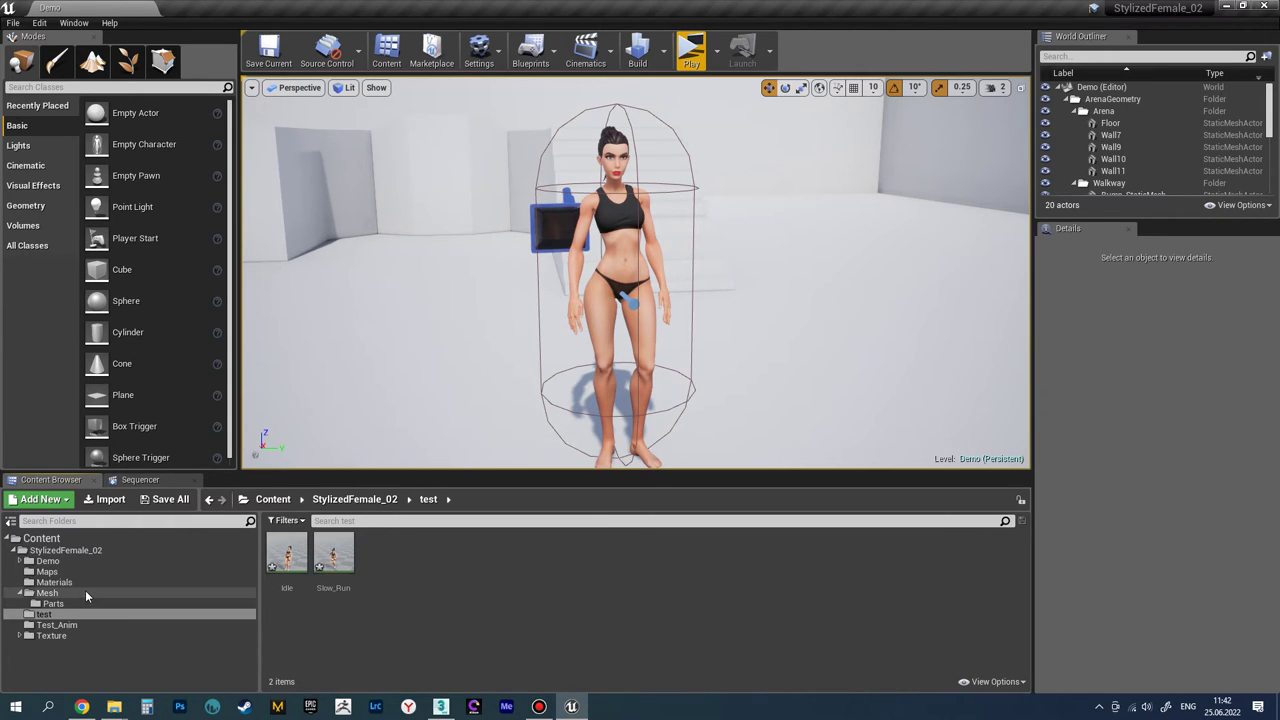
- Open the ThirdPerson_IdleRun_2D blend space from the Demo/Mannequin/Animations folder
{"action": "left_click", "coordinate": [19, 561]}
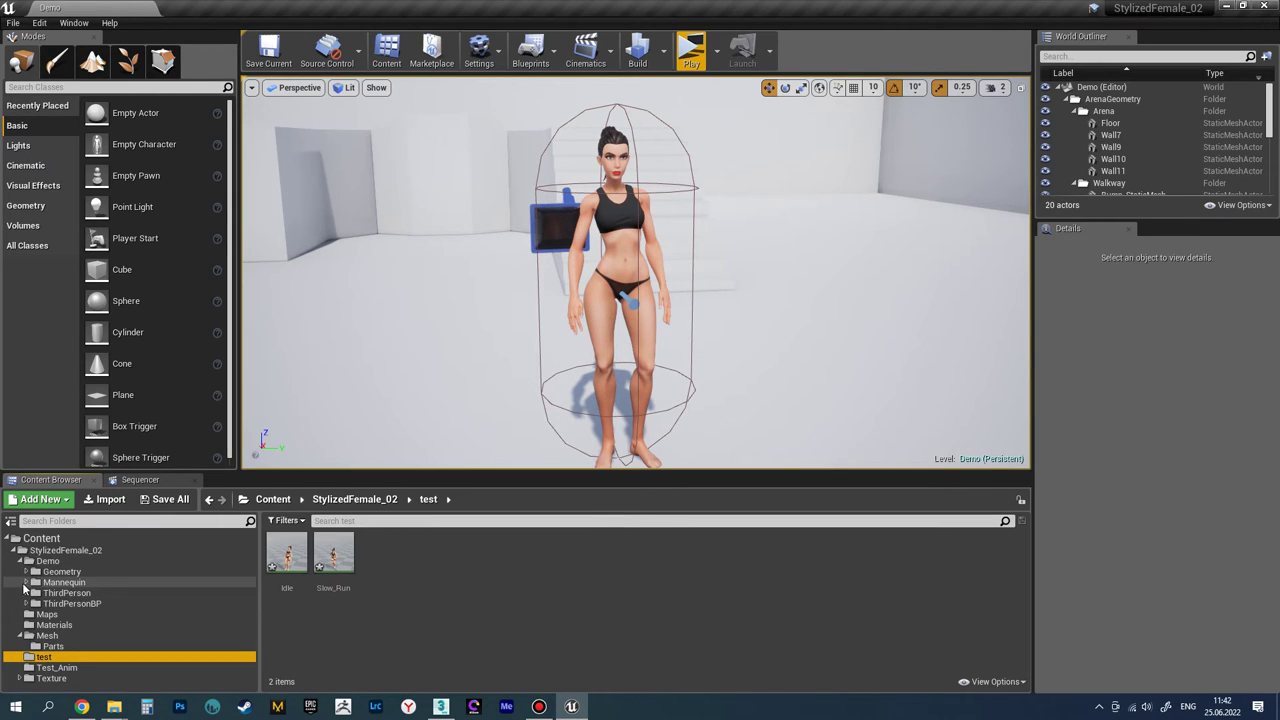
{"action": "left_click", "coordinate": [60, 582]}
{"action": "left_click", "coordinate": [26, 582]}
{"action": "left_click", "coordinate": [70, 593]}
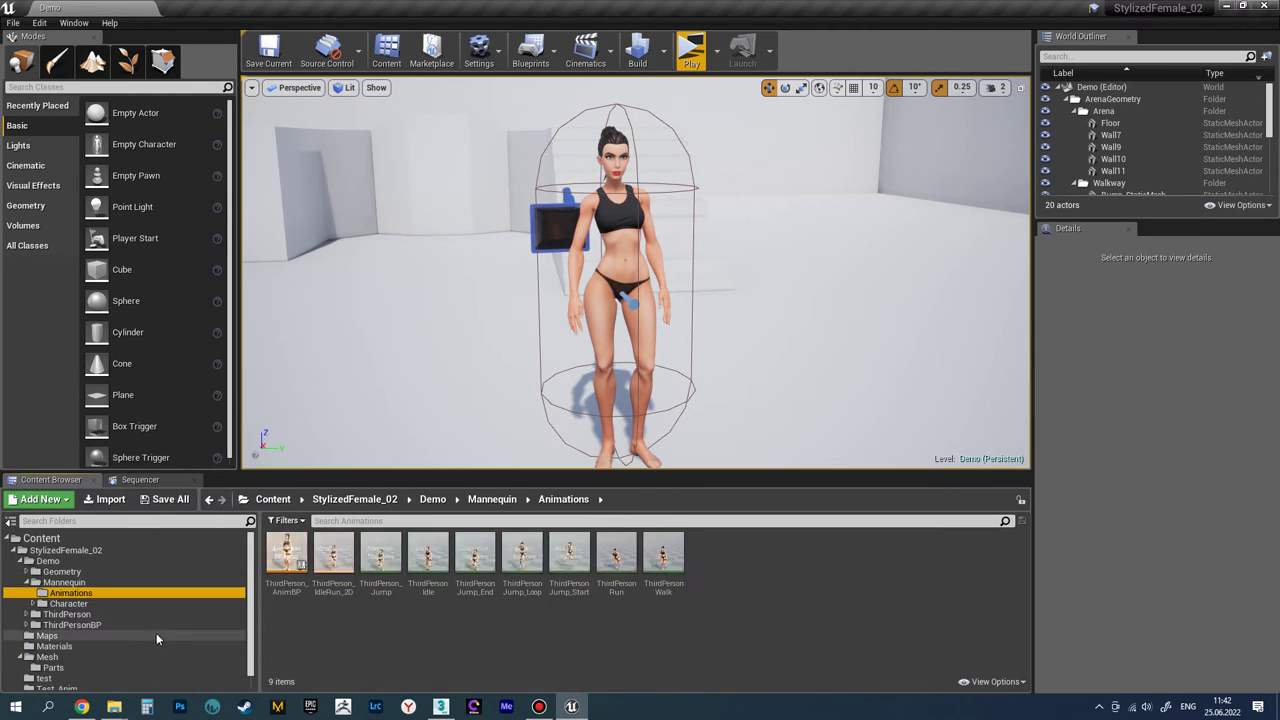
{"action": "double_click", "coordinate": [333, 566]}
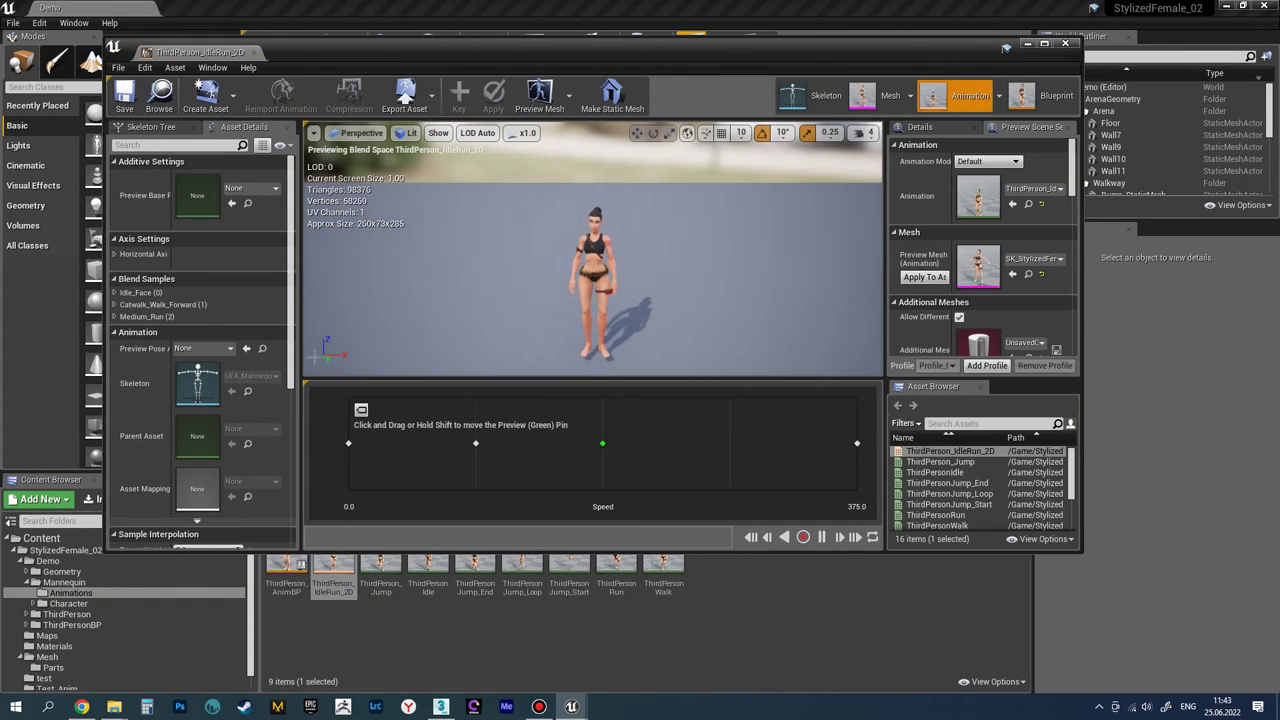
- Replace the blend space sample at speed 0 with Idle and the one at speed 375 with Slow_Run from the test folder
{"action": "scroll", "coordinate": [57, 655], "scroll_direction": "down", "scroll_amount": 1}
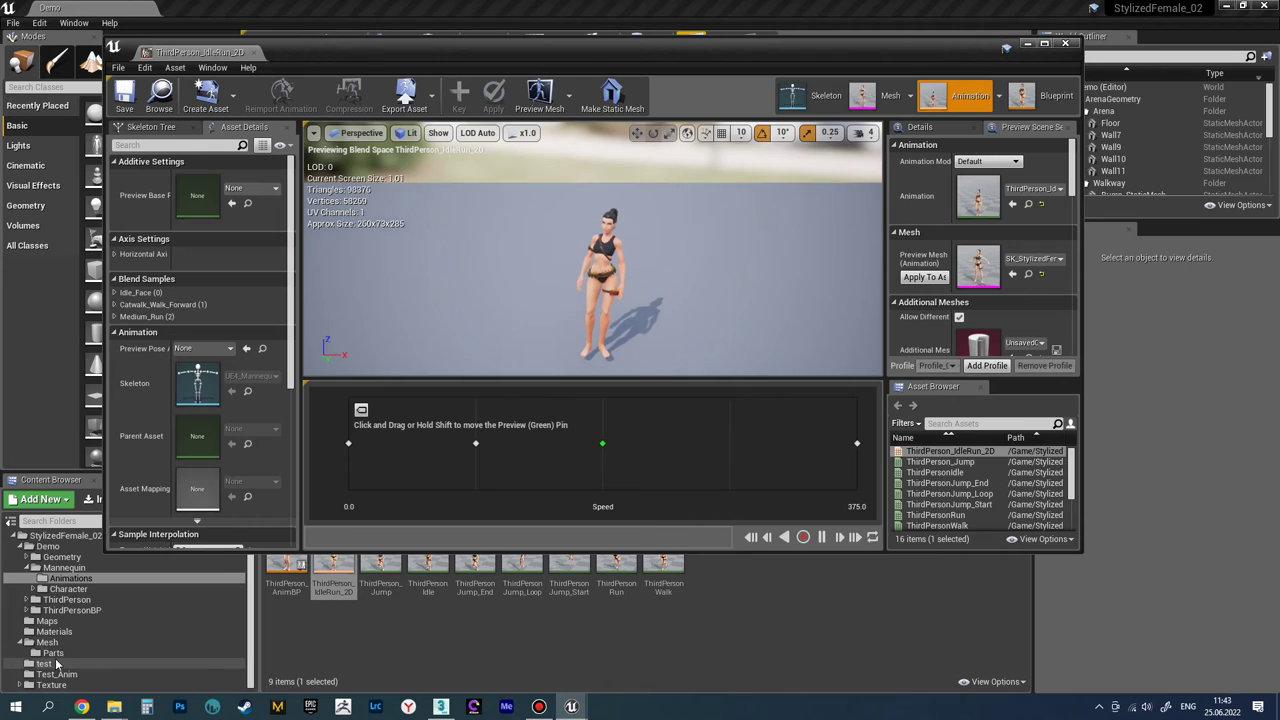
{"action": "left_click", "coordinate": [45, 664]}
{"action": "left_click_drag", "start_coordinate": [287, 565], "coordinate": [347, 443]}
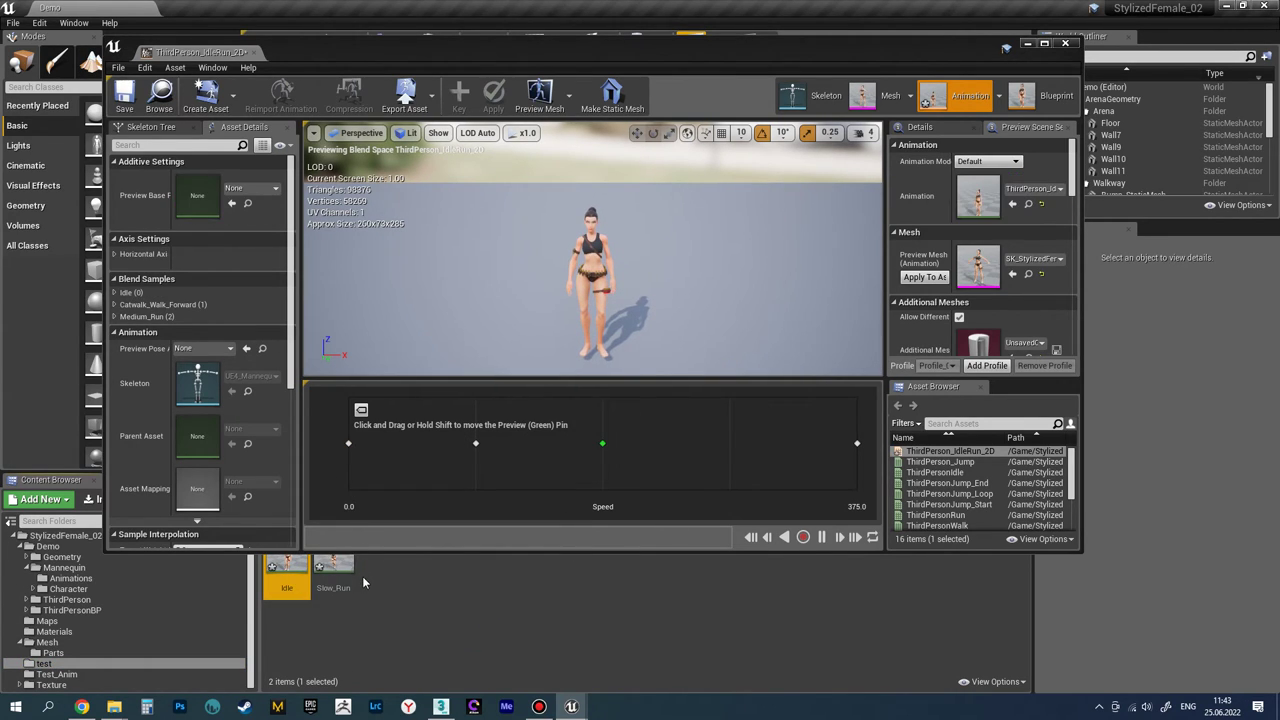
{"action": "left_click_drag", "start_coordinate": [333, 572], "coordinate": [857, 443]}
- Preview the blend across the full speed range and save the blend space, finishing with a close look at the idle pose
{"action": "left_click_drag", "start_coordinate": [358, 449], "coordinate": [865, 473]}
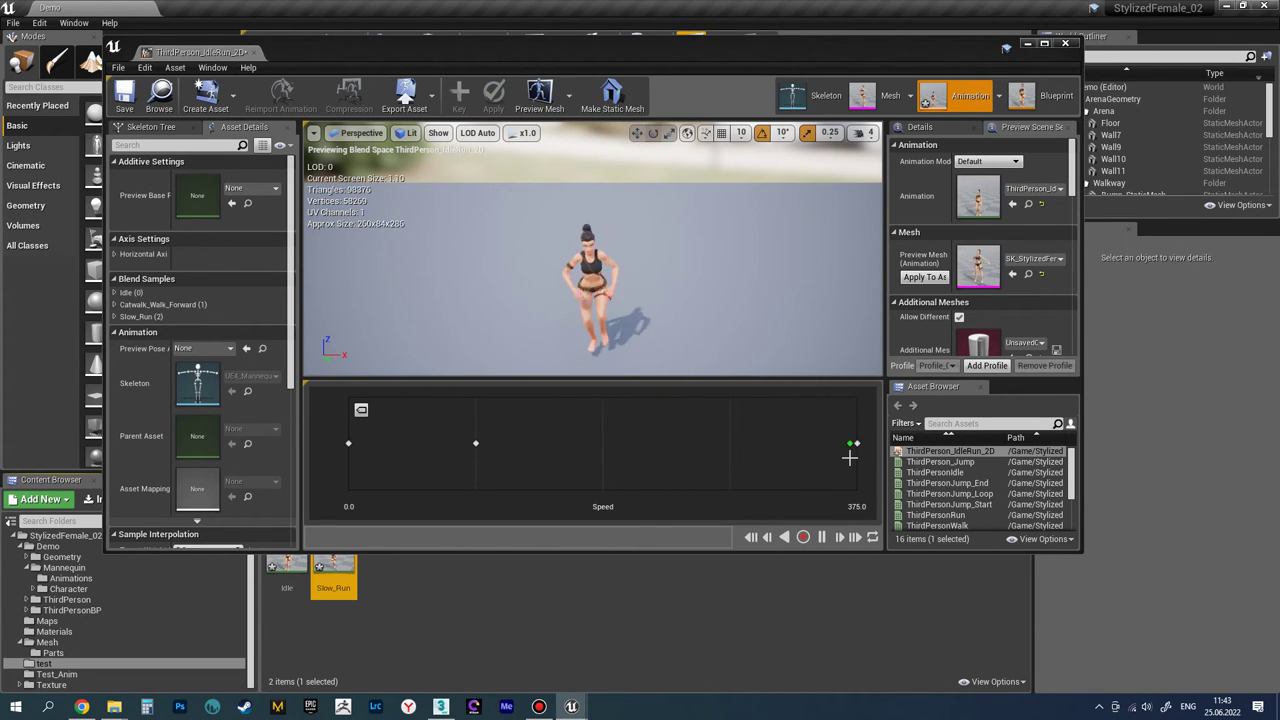
{"action": "left_click_drag", "start_coordinate": [849, 457], "coordinate": [336, 465]}
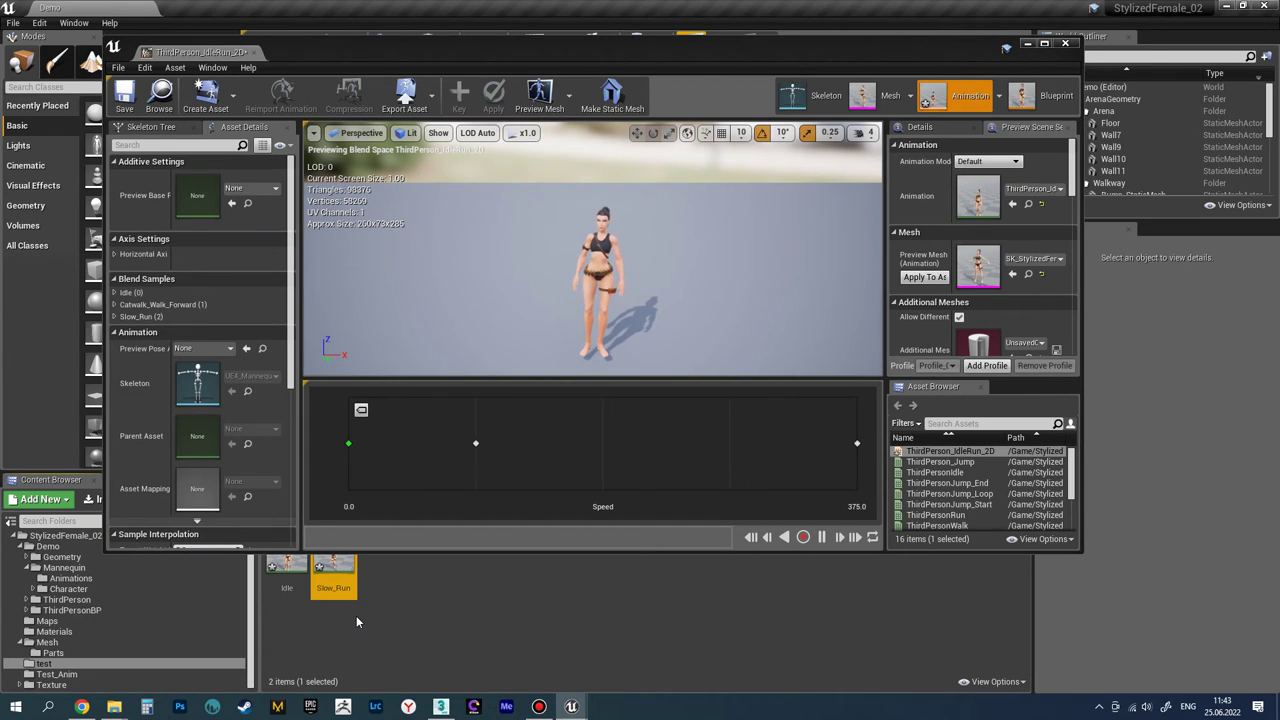
{"action": "left_click", "coordinate": [132, 102]}
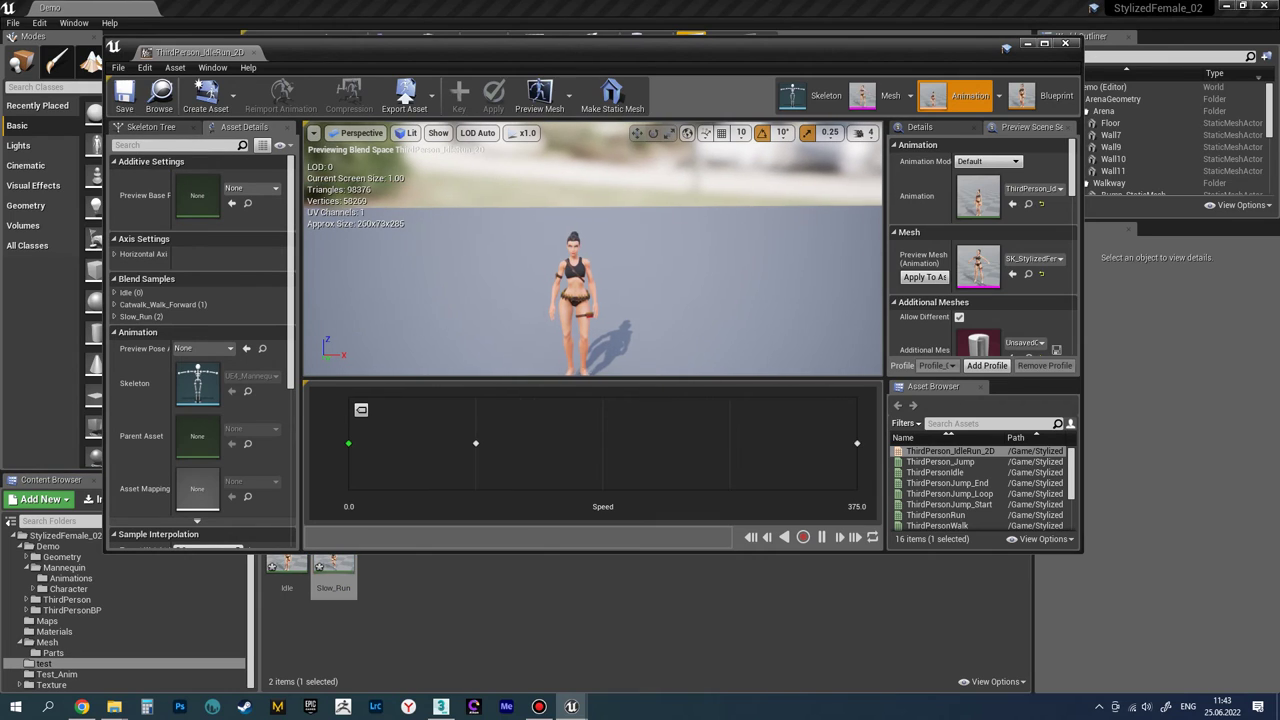
{"action": "scroll", "coordinate": [595, 218], "scroll_direction": "up", "scroll_amount": 5}
{"action": "middle_click_drag", "start_coordinate": [595, 218], "coordinate": [650, 218]}
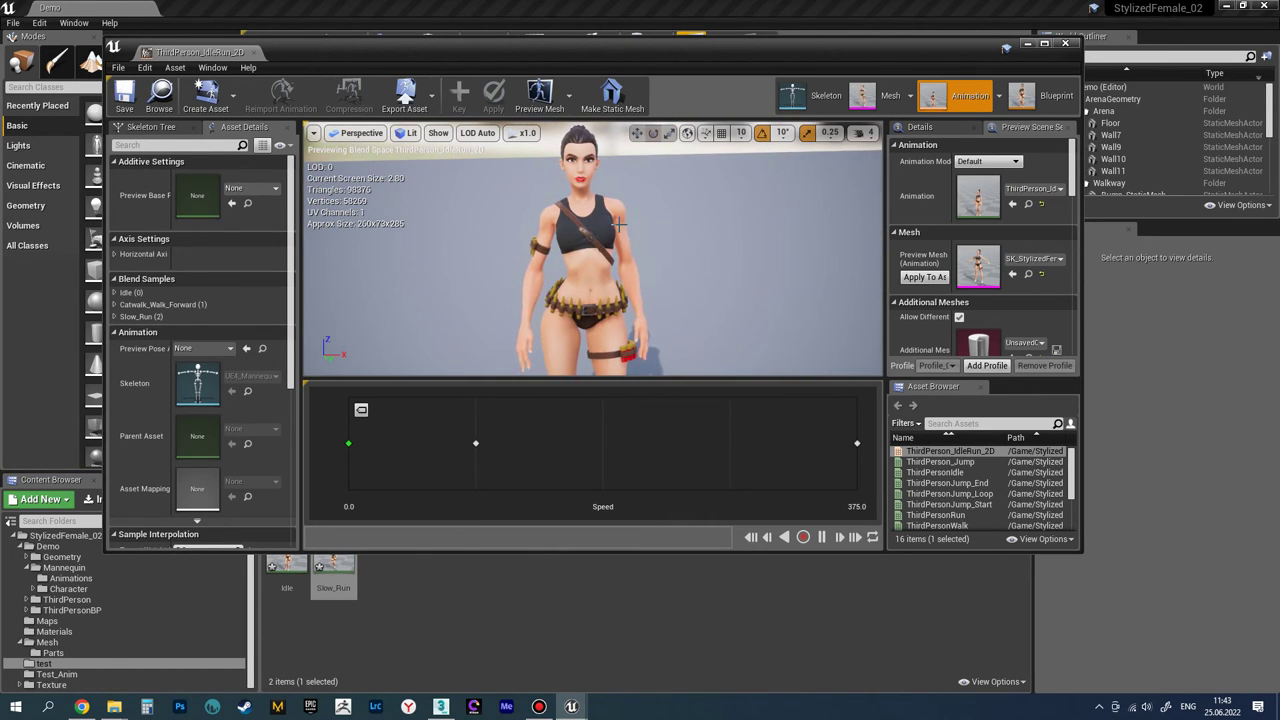
{"action": "left_click", "coordinate": [1027, 46]}
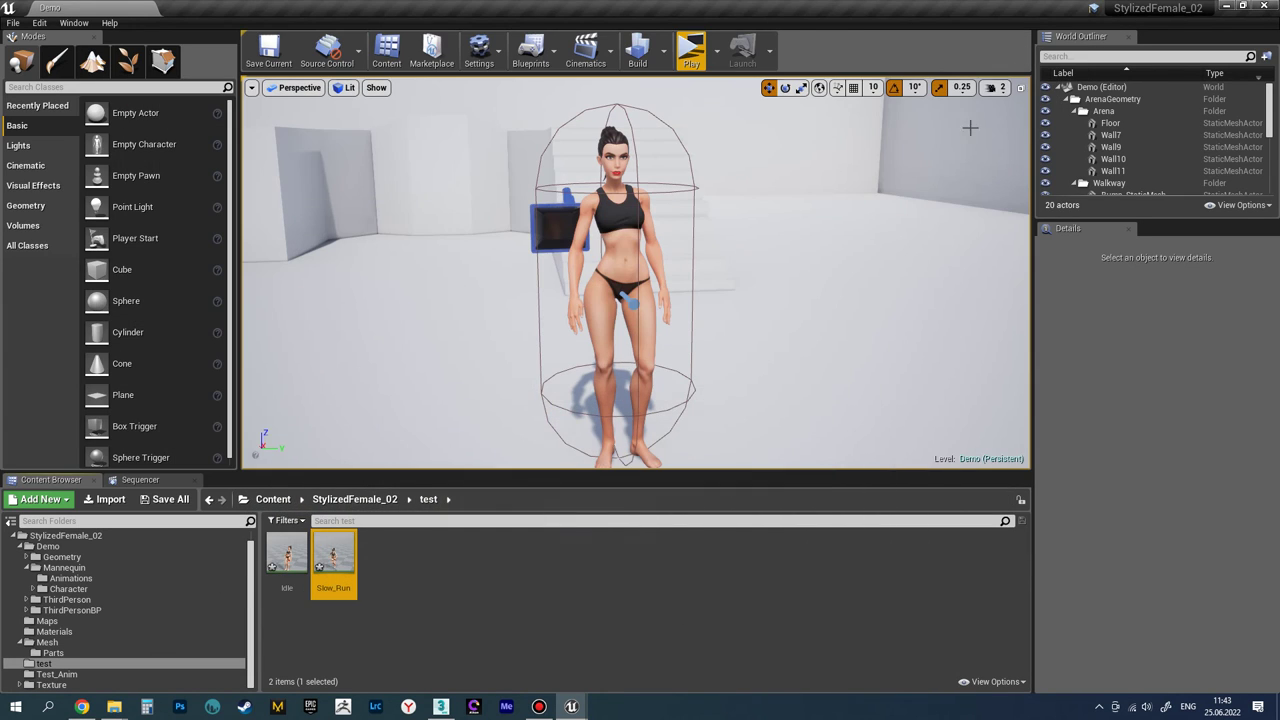
- Play the level in standalone preview and run the character in several directions to test the idle and run animations
{"action": "left_click", "coordinate": [692, 50]}
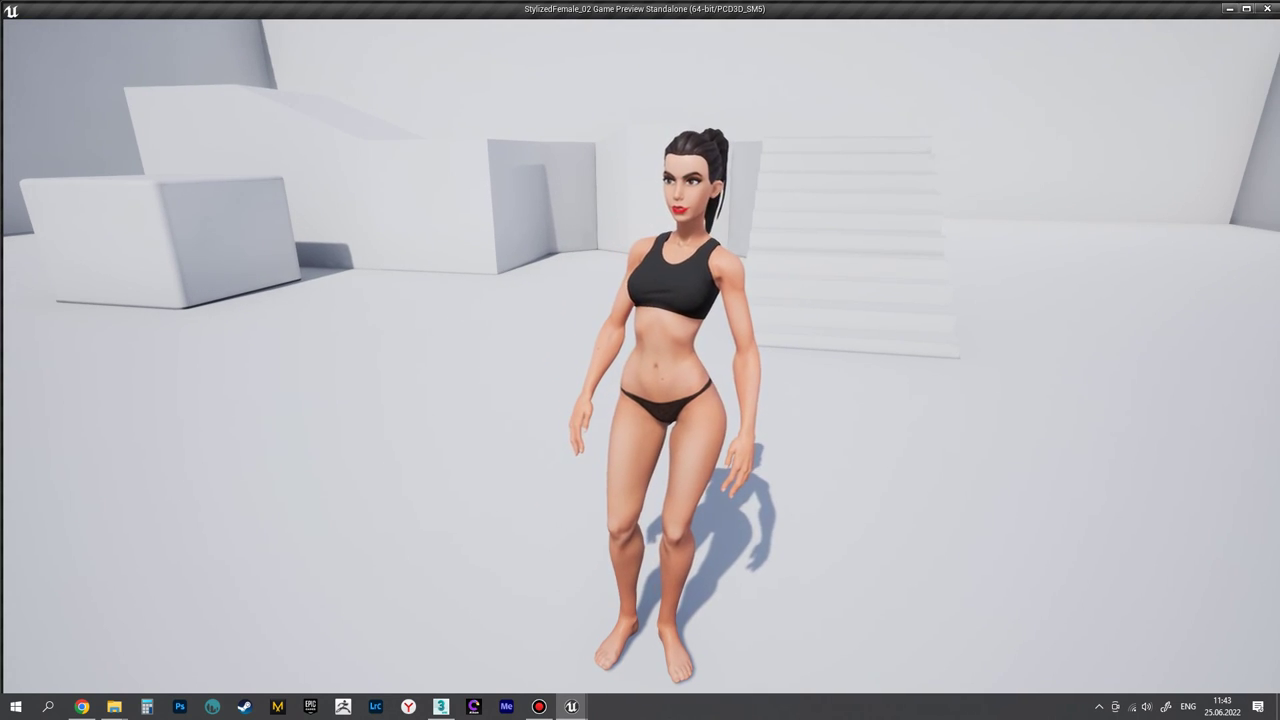
{"action": "key", "text": "w"}
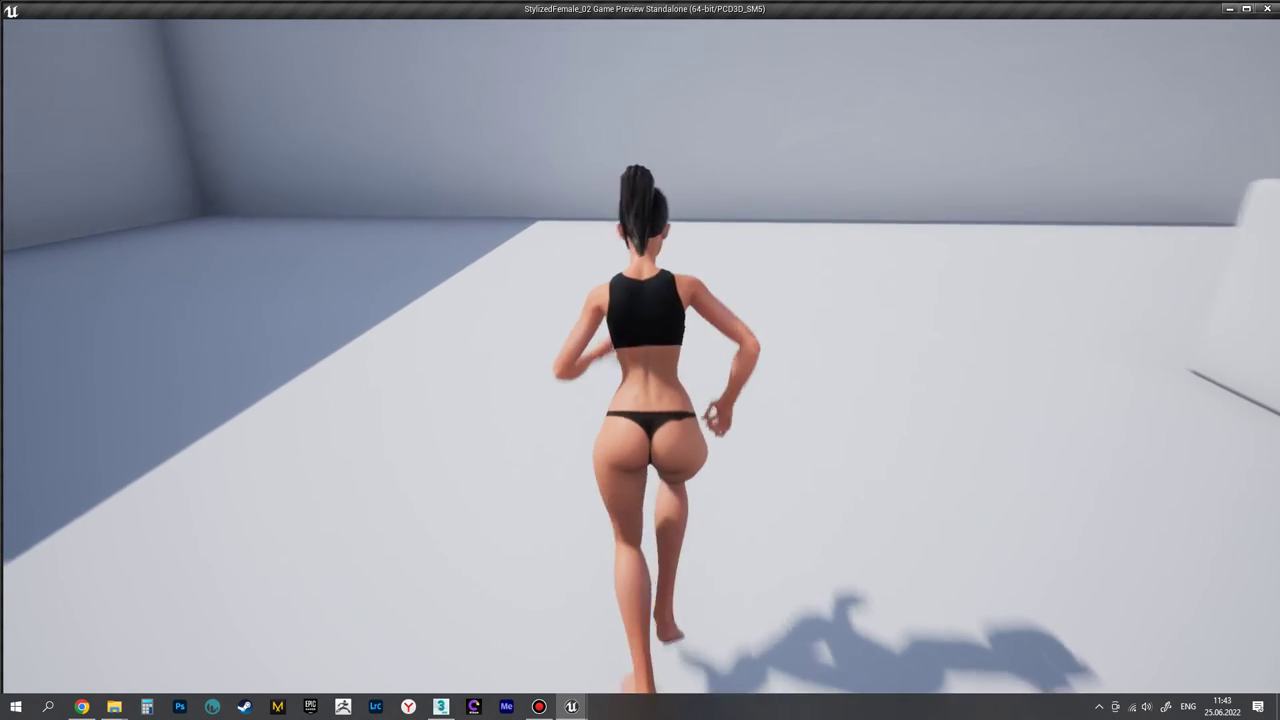
{"action": "key", "text": "s"}
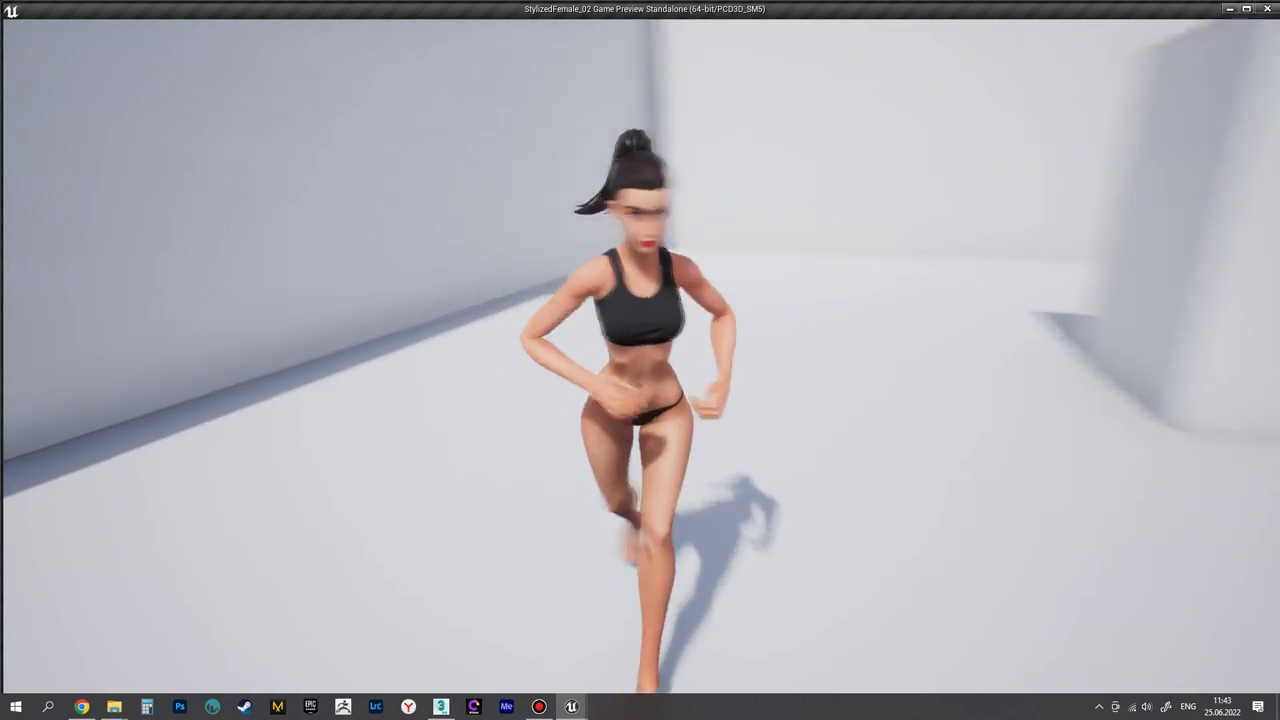
{"action": "key", "text": "w"}
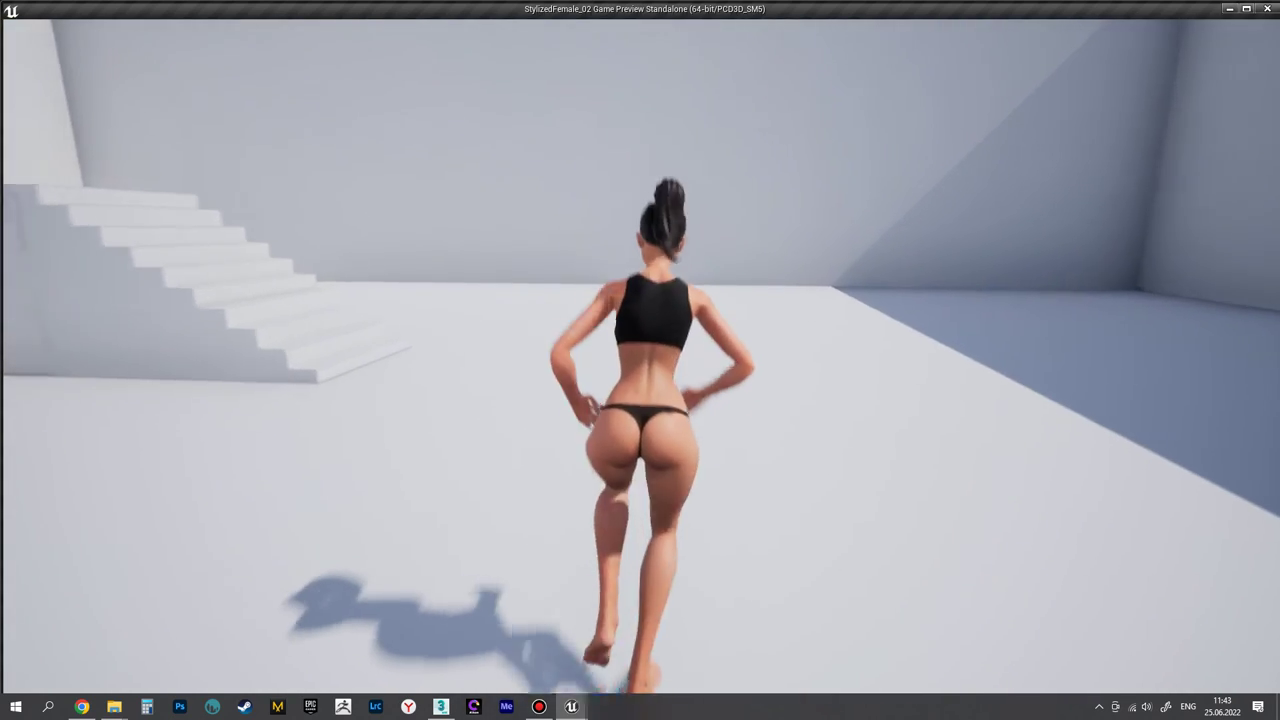
{"action": "key", "text": "d"}
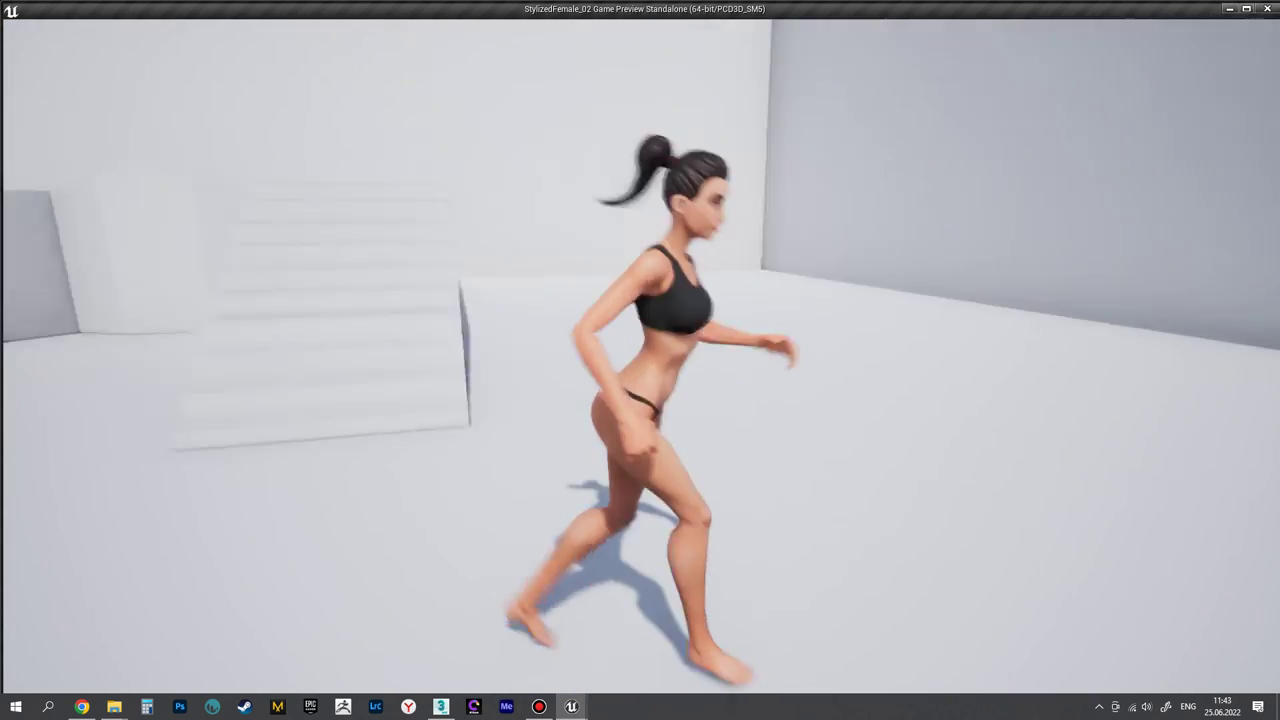